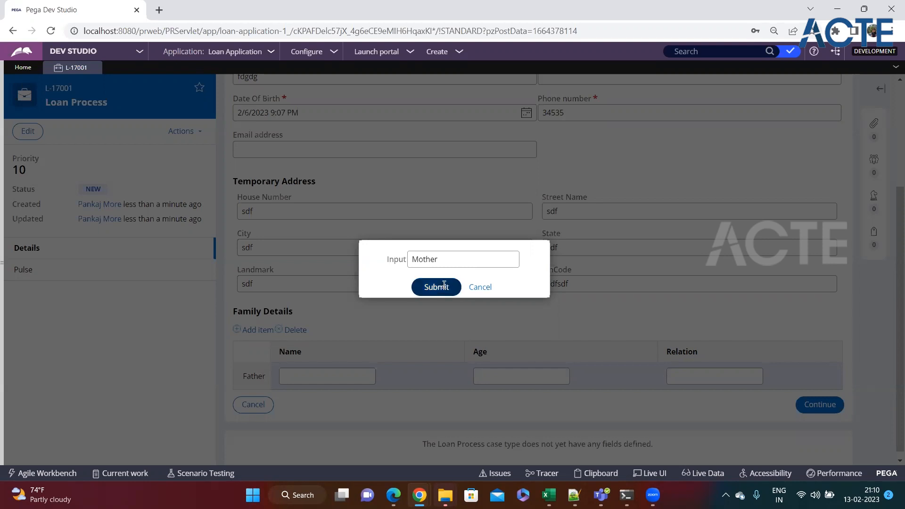
# Fill the Father row's Name, Age and Relation with placeholder text (sdfsf, sdfsf, sfs)
pyautogui.click(308, 374)
pyautogui.write('sdfsf')
pyautogui.click(560, 376)
pyautogui.write('sdfsf')
pyautogui.click(677, 375)
pyautogui.write('sfs')
# Fill the Mother row with placeholder text (sdfsf, sdsdf, sdfs) and continue to Loan Details
pyautogui.click(370, 405)
pyautogui.write('sdfsf')
pyautogui.click(526, 403)
pyautogui.write('sdsdf')
pyautogui.click(701, 401)
pyautogui.write('sdfs')
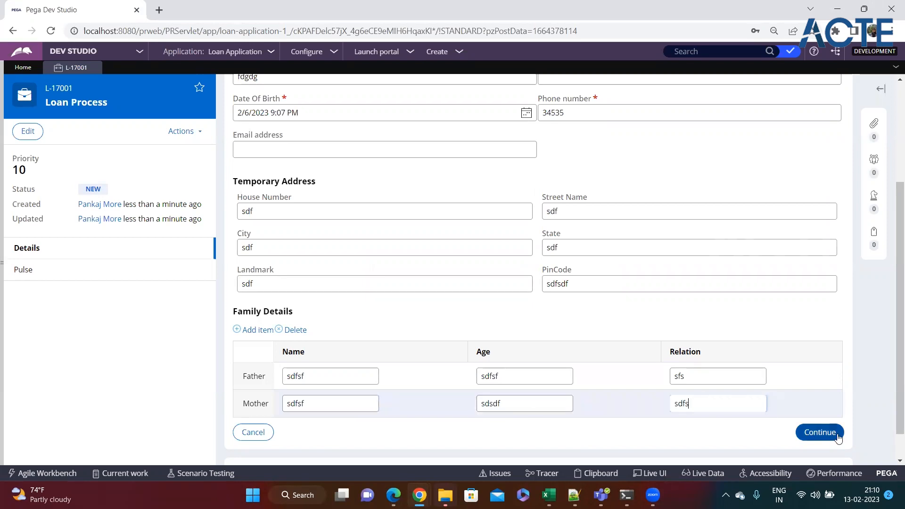
pyautogui.click(820, 433)
# Decline the browser's address prompt, choose Education Loan, enter amount 122, and tick existing loans
pyautogui.click(782, 208)
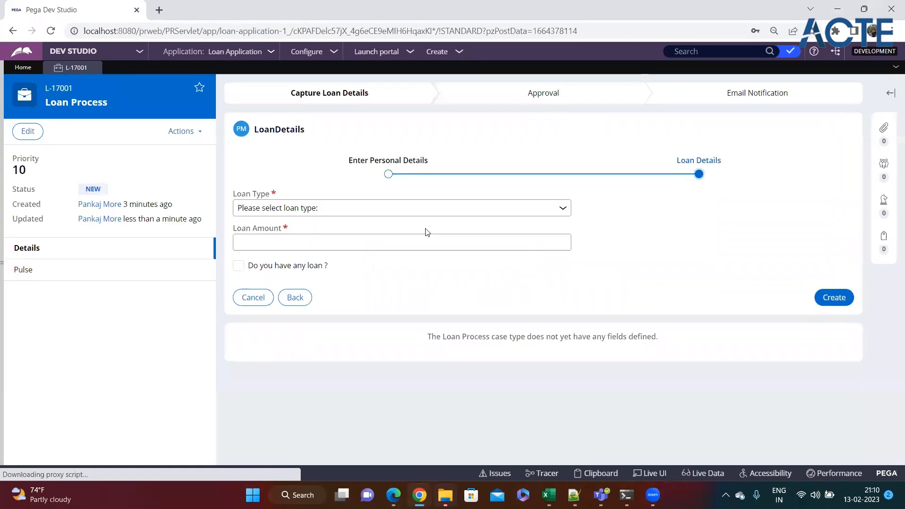
pyautogui.click(285, 215)
pyautogui.click(278, 233)
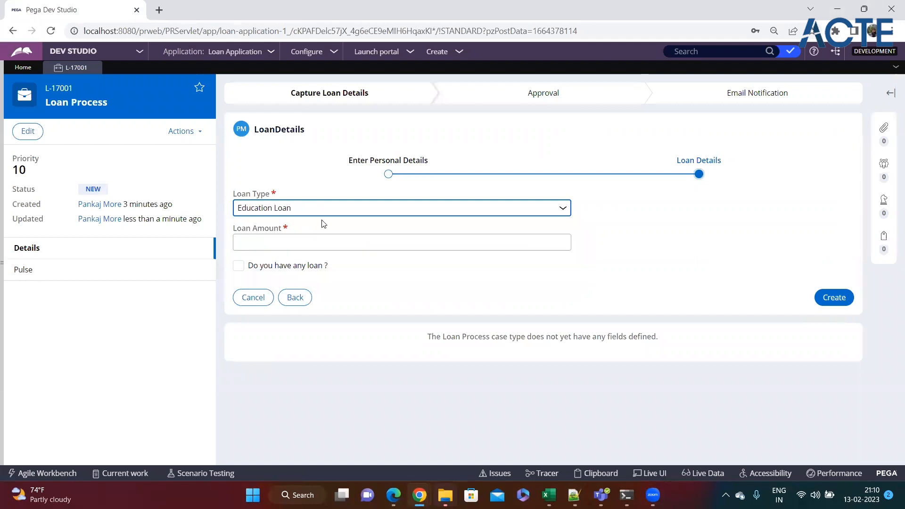
pyautogui.click(281, 241)
pyautogui.write('122')
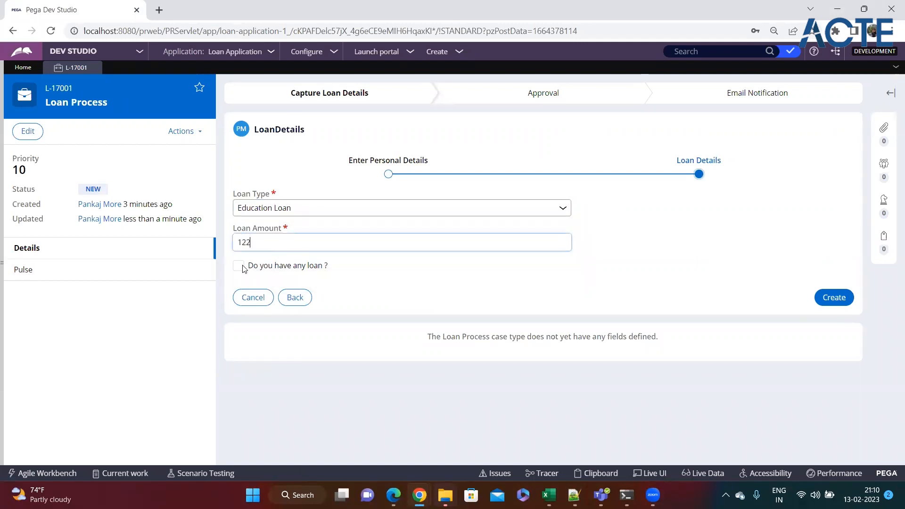
pyautogui.click(239, 265)
# Add two existing-loan rows and fill row 1 as an Education Loan with placeholder values
pyautogui.click(259, 313)
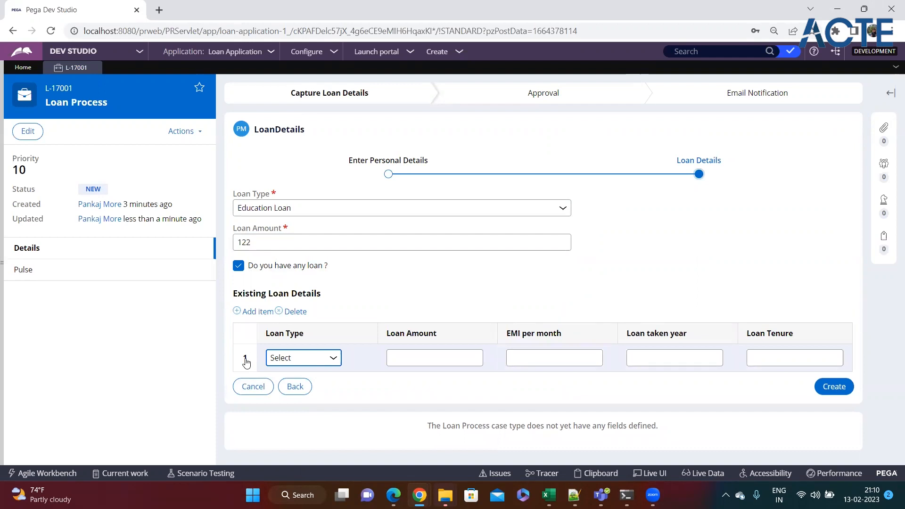
pyautogui.click(250, 313)
pyautogui.click(331, 358)
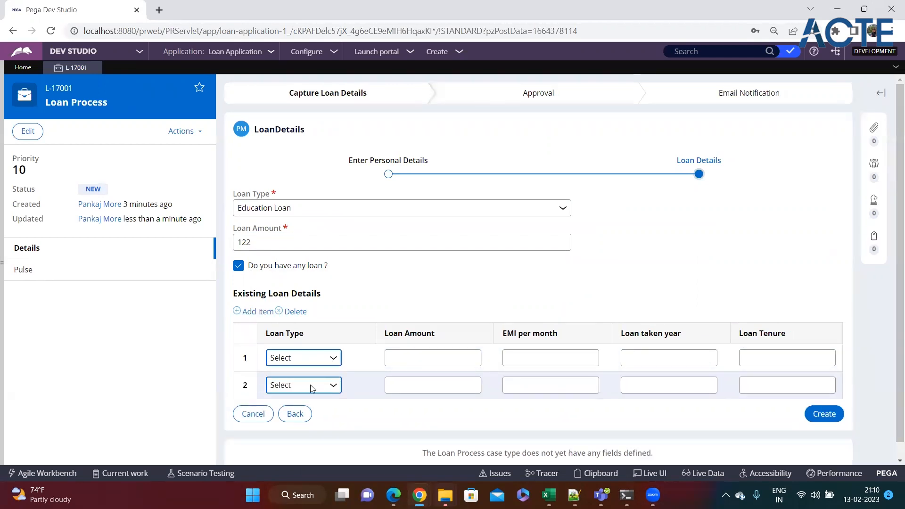
pyautogui.click(311, 386)
pyautogui.click(432, 360)
pyautogui.write('wer')
pyautogui.press('Tab')
pyautogui.write('werwer')
pyautogui.press('Tab')
pyautogui.write('wer')
pyautogui.press('Tab')
pyautogui.write('werr')
# Set row 2's loan type to Personal Loan and enter placeholder amount and EMI values
pyautogui.click(309, 385)
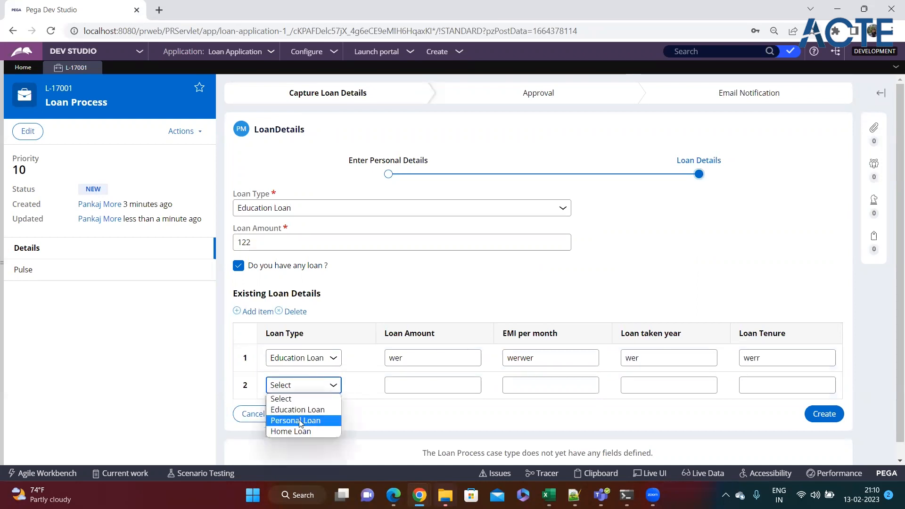
pyautogui.click(297, 420)
pyautogui.click(412, 387)
pyautogui.write('wer')
pyautogui.press('Tab')
pyautogui.write('wer')
pyautogui.press('Tab')
pyautogui.write('wer')
pyautogui.press('Tab')
pyautogui.write('wer')
# Change the main loan type to Home Loan and create the loan request
pyautogui.click(322, 210)
pyautogui.click(289, 243)
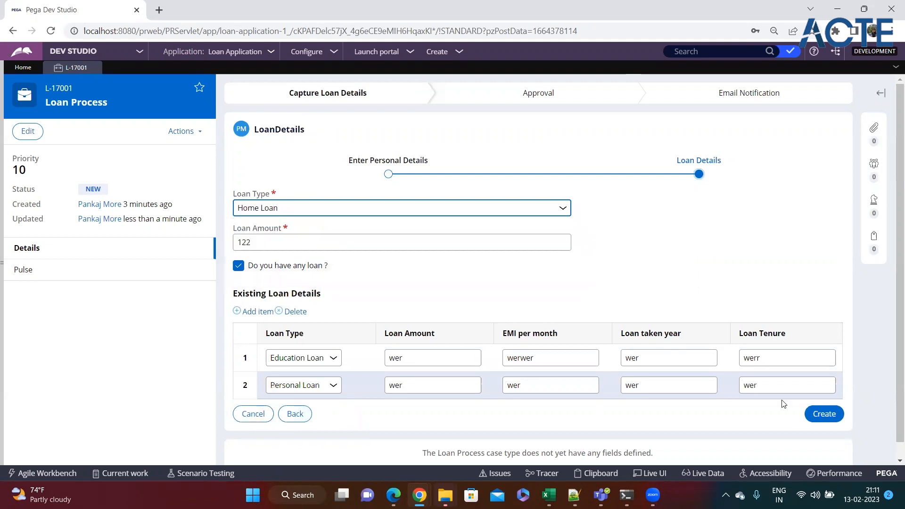
pyautogui.click(813, 418)
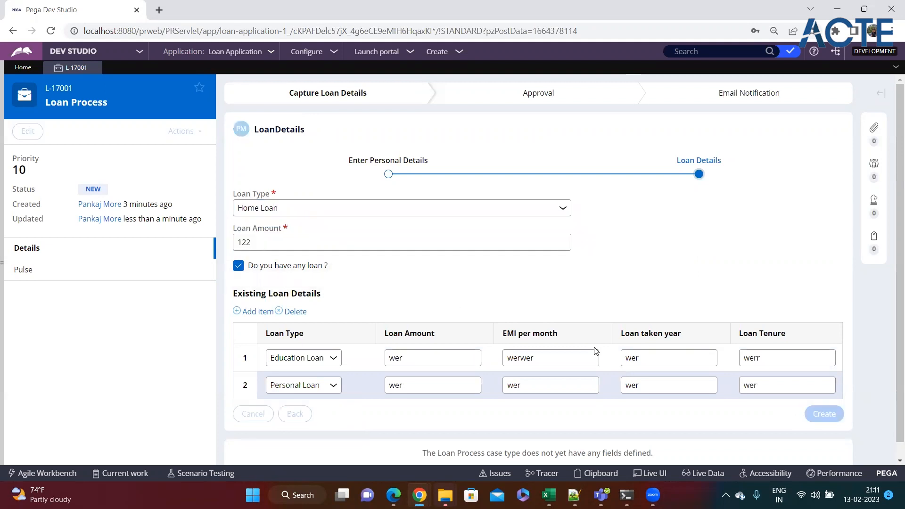
pyautogui.moveTo(234, 243); pyautogui.dragTo(288, 244)
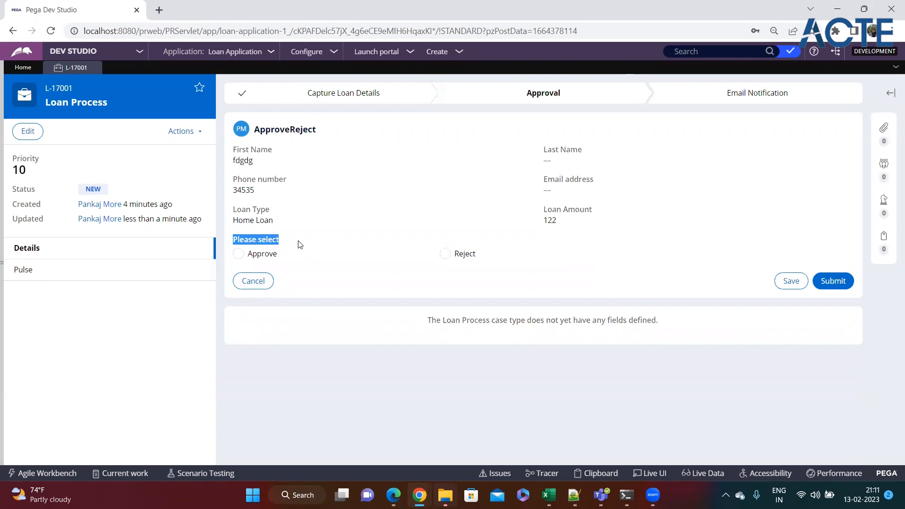
# Choose Reject and enter the short comment 'Test', triggering the minimum-length validation
pyautogui.click(398, 194)
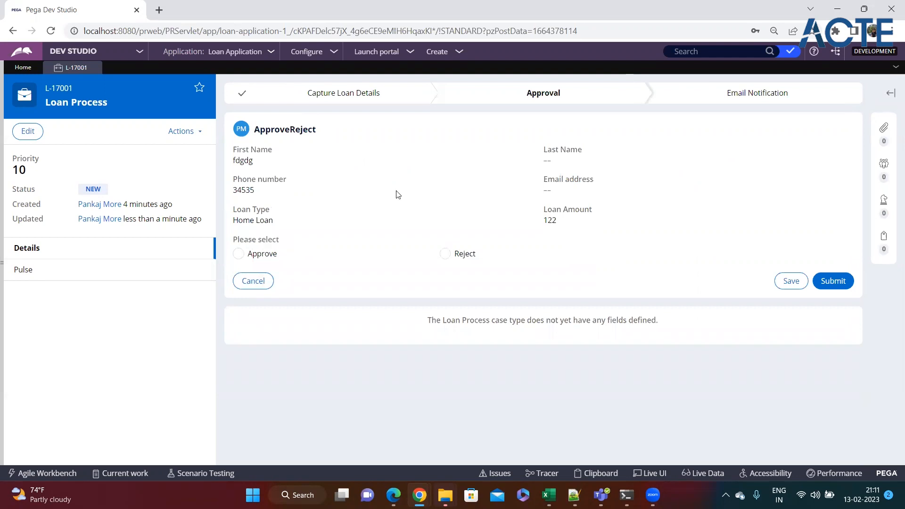
pyautogui.click(444, 254)
pyautogui.click(417, 293)
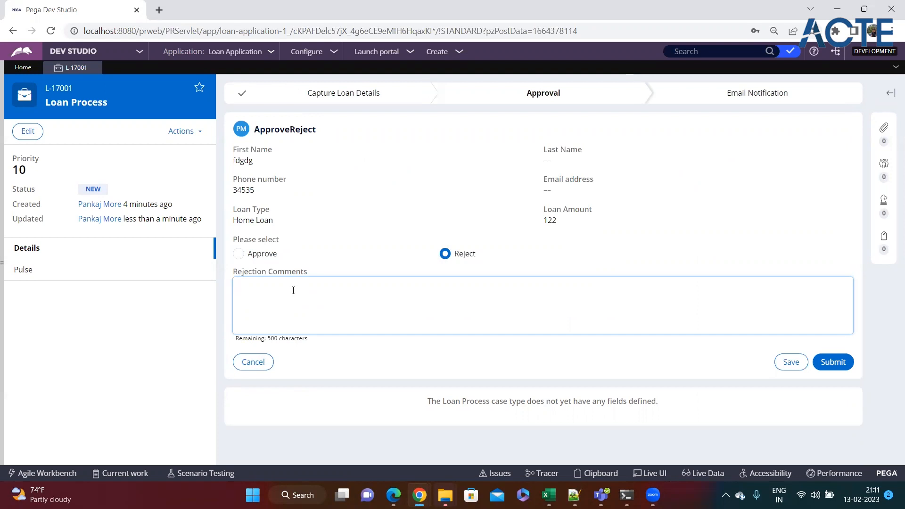
pyautogui.write('Test')
pyautogui.click(341, 348)
# Highlight the 15-character minimum error message shown under the rejection comment
pyautogui.click(355, 299)
pyautogui.moveTo(380, 339); pyautogui.dragTo(232, 340)
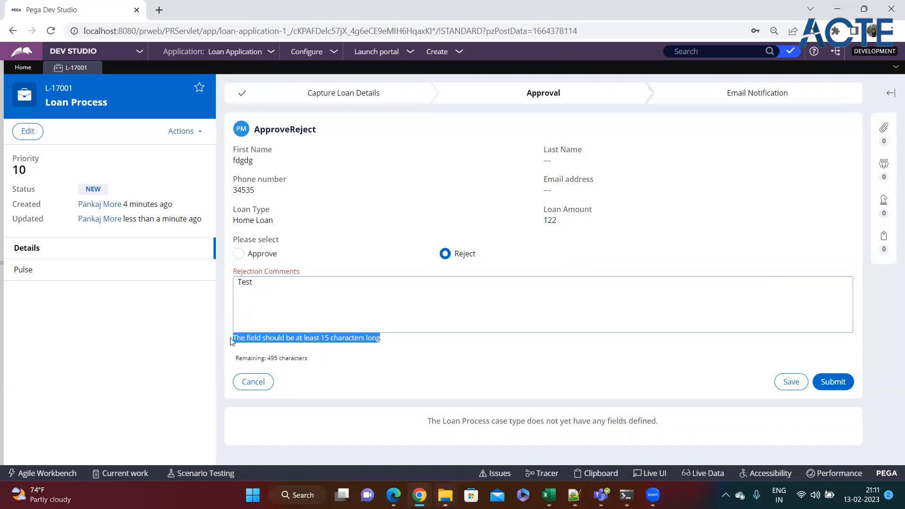
pyautogui.click(290, 350)
pyautogui.moveTo(309, 339); pyautogui.dragTo(414, 343)
pyautogui.click(402, 342)
pyautogui.moveTo(291, 339); pyautogui.dragTo(413, 346)
pyautogui.click(309, 293)
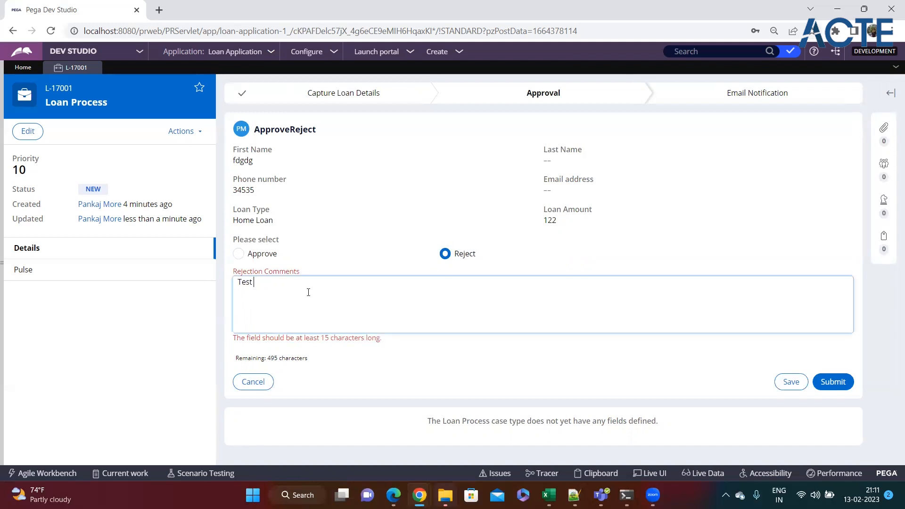
# Extend the comment after 'Test' to well over 15 characters and submit the rejection
pyautogui.doubleClick(245, 285)
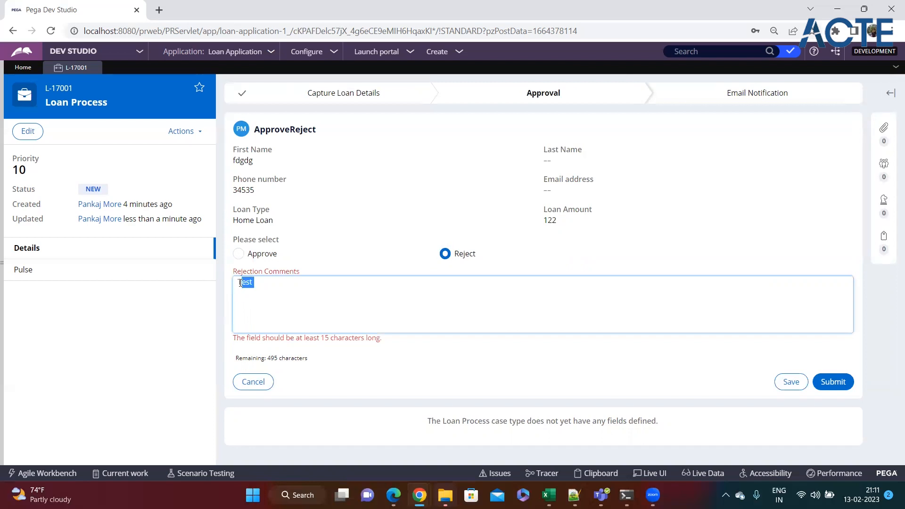
pyautogui.click(267, 294)
pyautogui.doubleClick(235, 282)
pyautogui.click(294, 301)
pyautogui.moveTo(406, 341); pyautogui.dragTo(259, 314)
pyautogui.click(272, 287)
pyautogui.write('asdfasdfa f afasfs fasf asfsf afaf')
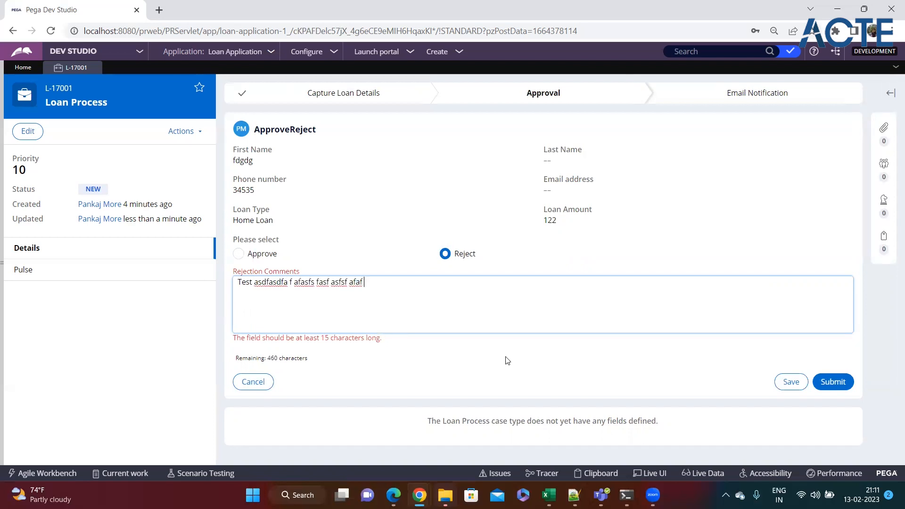
pyautogui.click(543, 359)
pyautogui.click(826, 365)
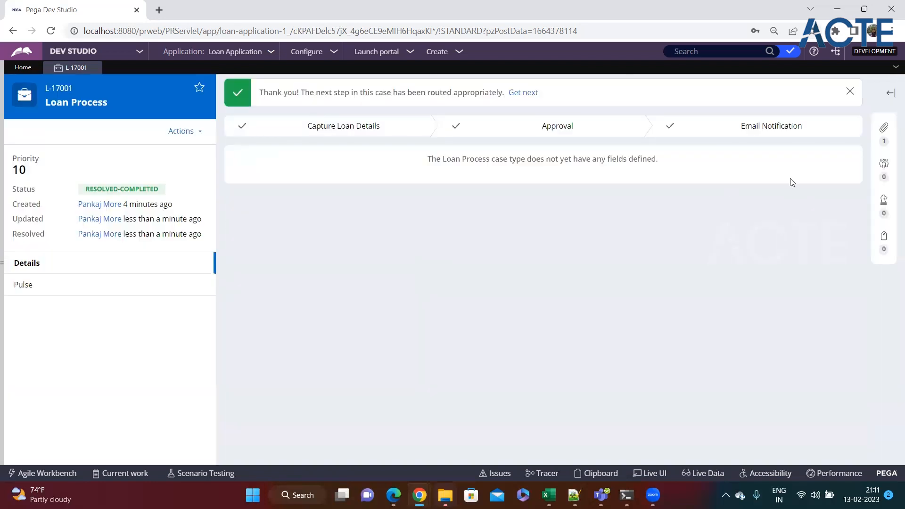
# Expand the case files panel, then start a new Loan Process case (L-17002) from Create
pyautogui.click(885, 127)
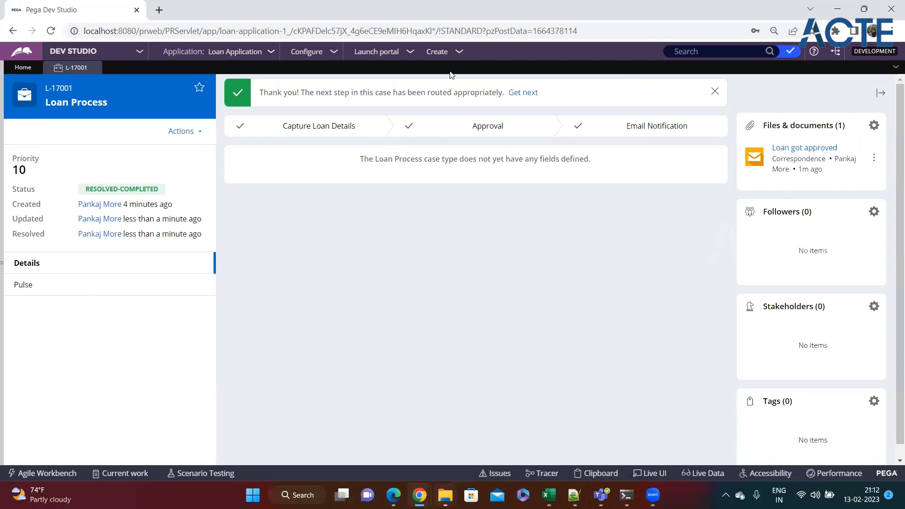
pyautogui.click(460, 53)
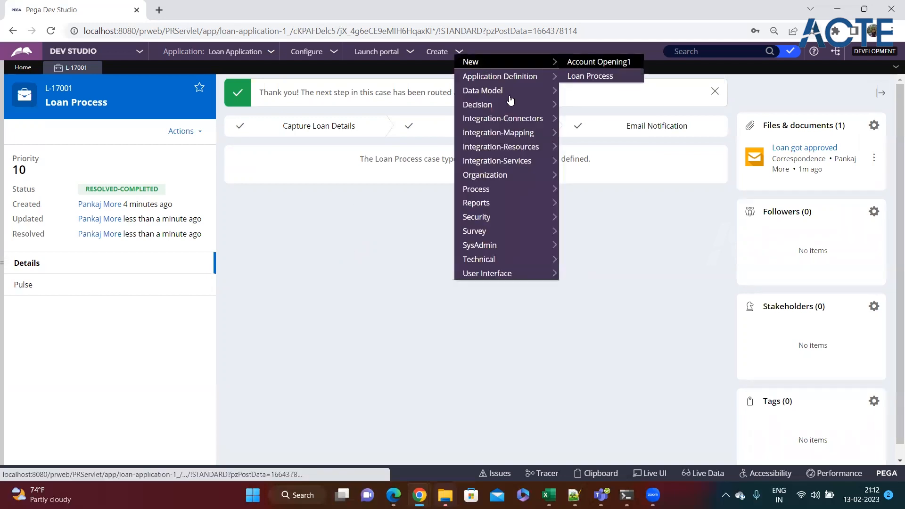
pyautogui.click(250, 236)
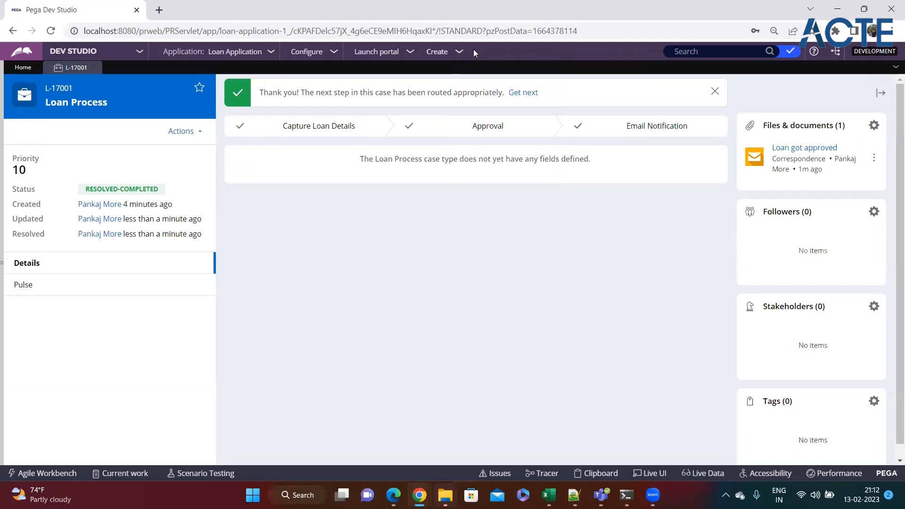
pyautogui.click(457, 54)
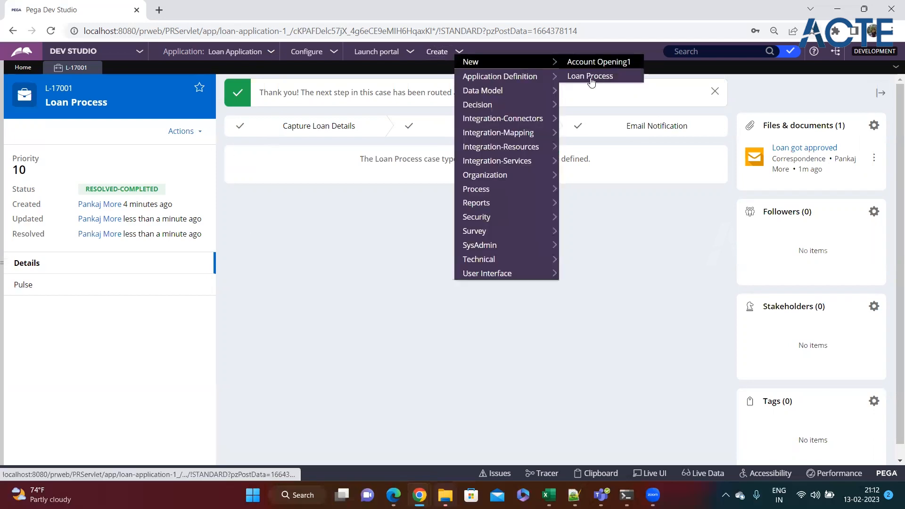
pyautogui.click(591, 78)
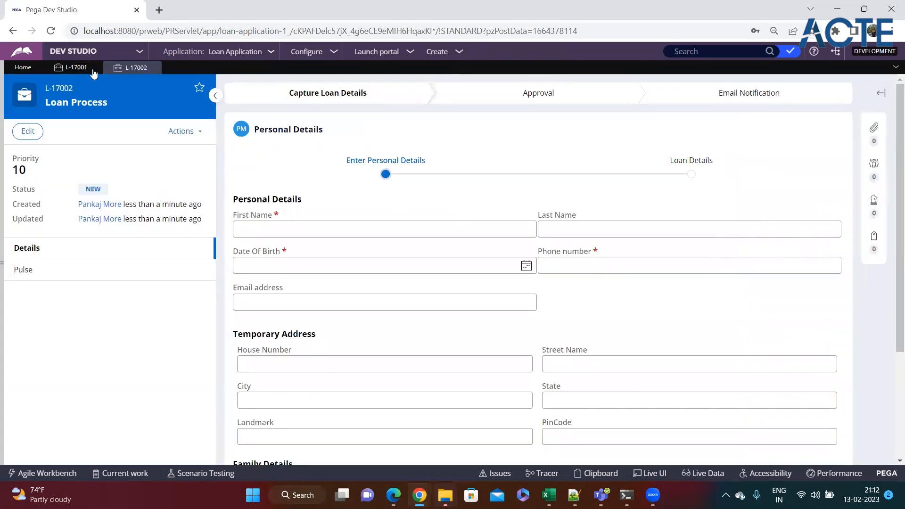
# Close the L-17001 tab, submit L-17002's blank form, and dismiss the alert
pyautogui.click(94, 68)
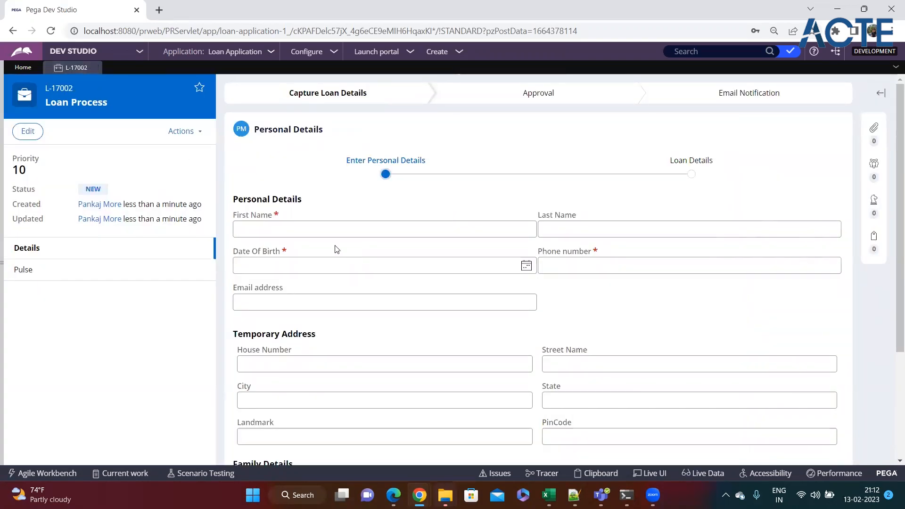
pyautogui.scroll(-3, 404, 335)
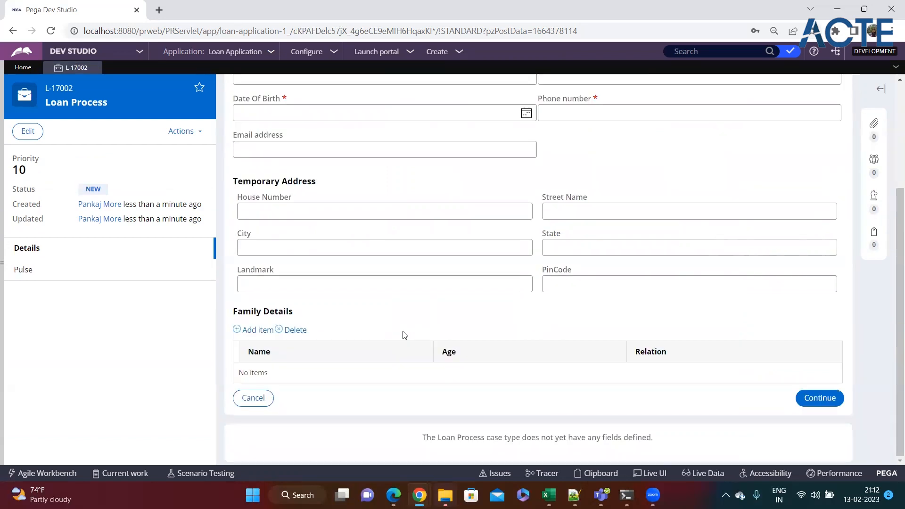
pyautogui.scroll(3, 405, 336)
pyautogui.scroll(-3, 735, 359)
pyautogui.click(820, 401)
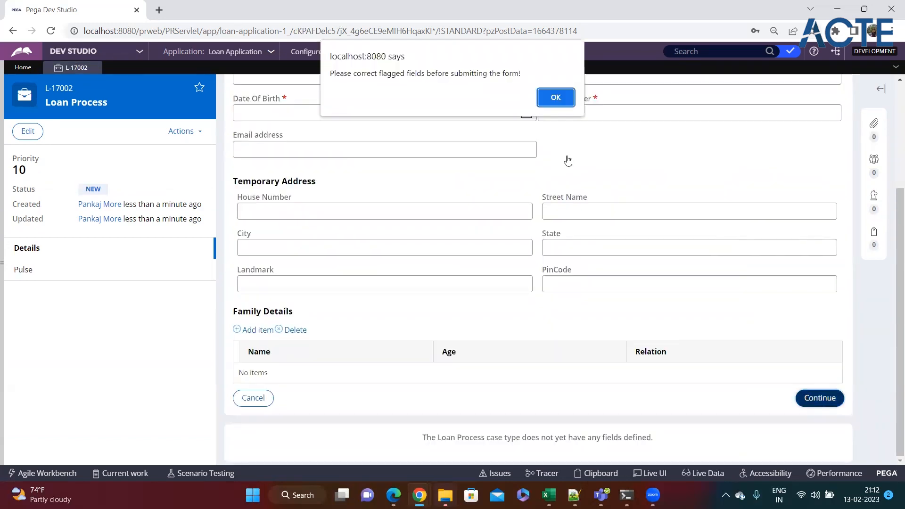
pyautogui.click(555, 94)
pyautogui.press('Return')
# Highlight the 'Value cannot be blank' errors on First Name, Date Of Birth and Phone number
pyautogui.moveTo(306, 218); pyautogui.dragTo(233, 218)
pyautogui.moveTo(311, 264); pyautogui.dragTo(233, 262)
pyautogui.moveTo(625, 265); pyautogui.dragTo(508, 263)
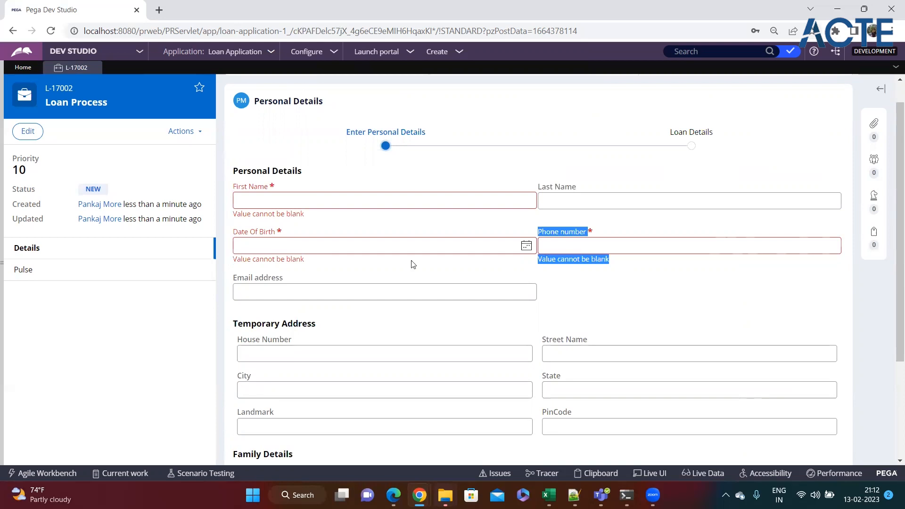
pyautogui.click(402, 241)
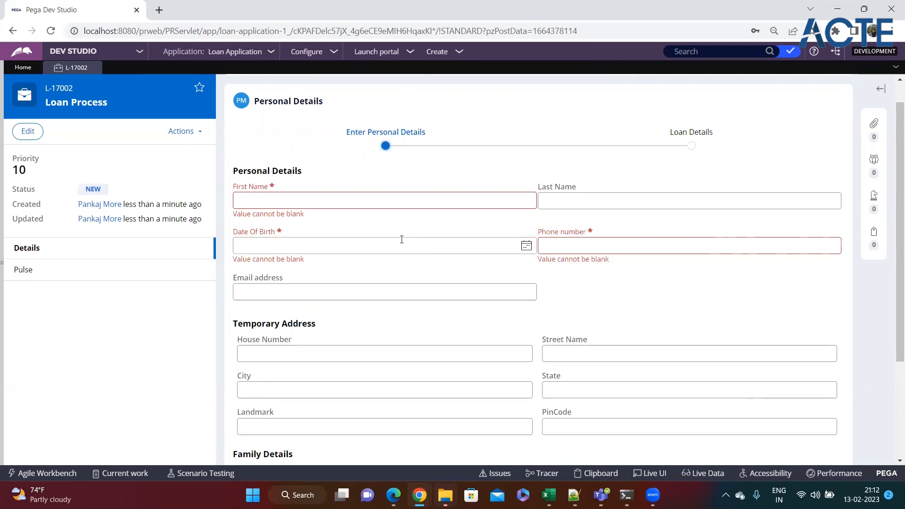
pyautogui.scroll(-3, 401, 240)
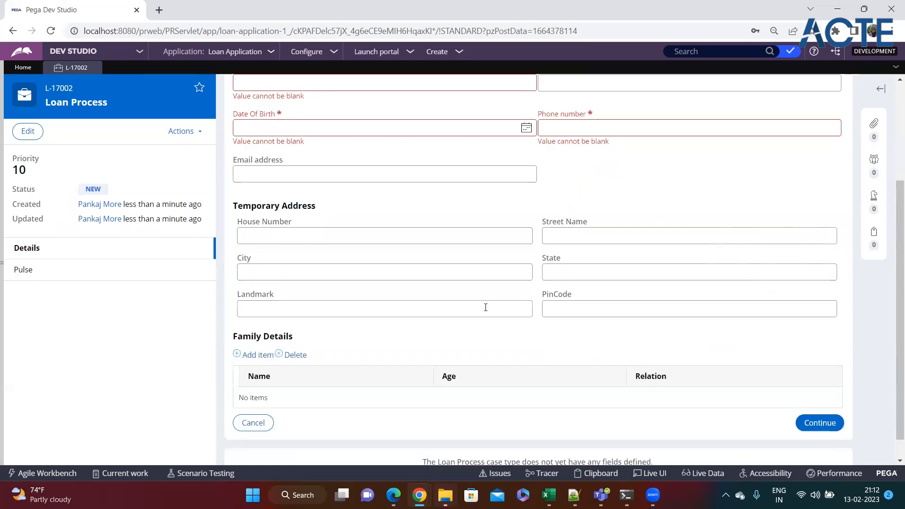
pyautogui.scroll(3, 486, 308)
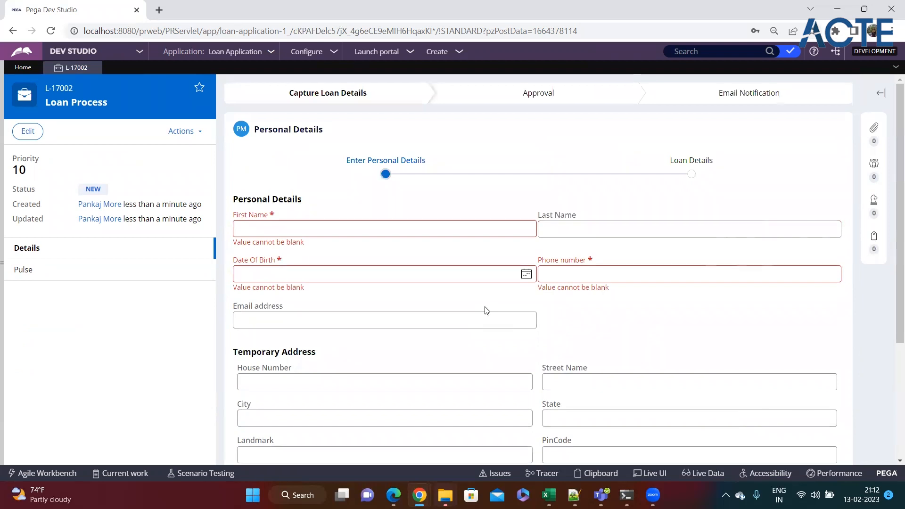
# Enter first name 'test', last name 'rer', and birth date 2/16/2023 from the calendar
pyautogui.click(358, 228)
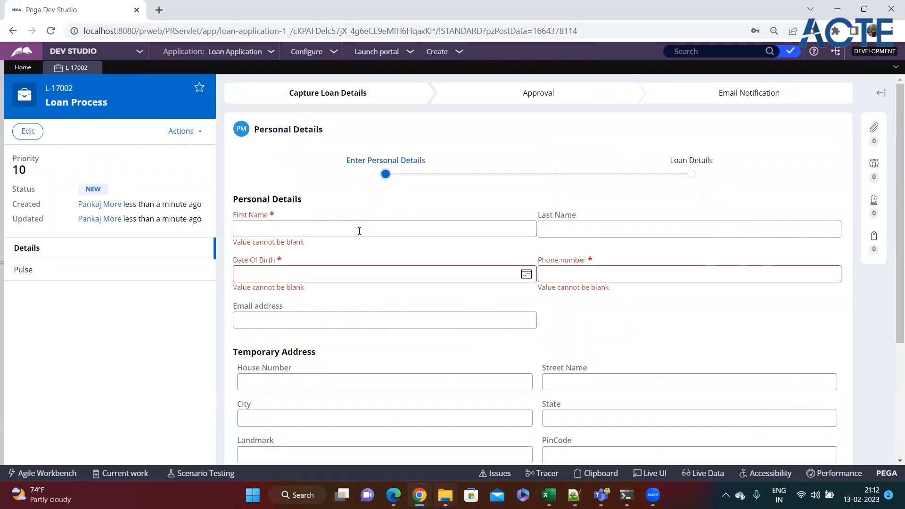
pyautogui.write('test')
pyautogui.click(574, 230)
pyautogui.write('rer')
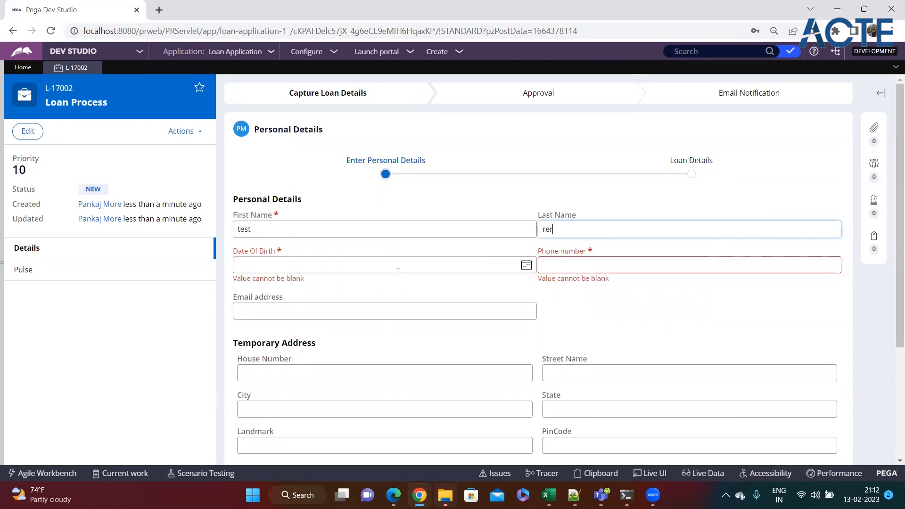
pyautogui.click(527, 264)
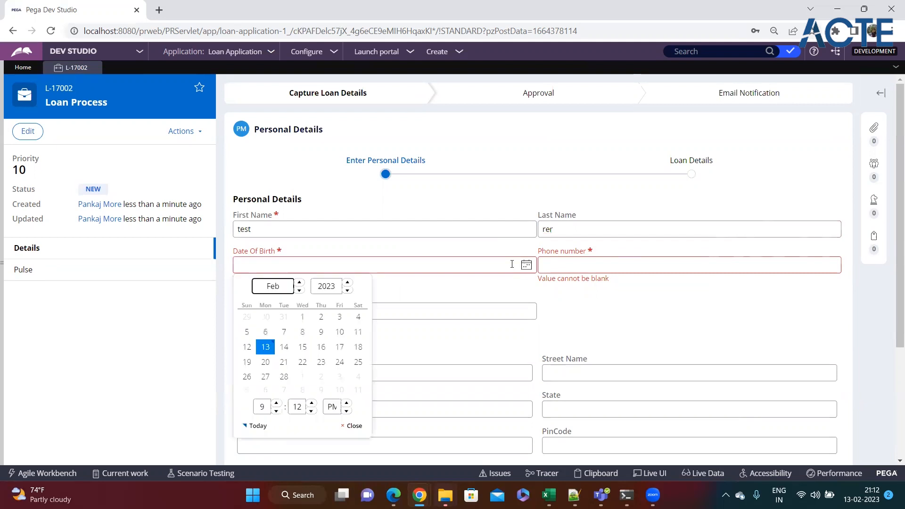
pyautogui.click(321, 347)
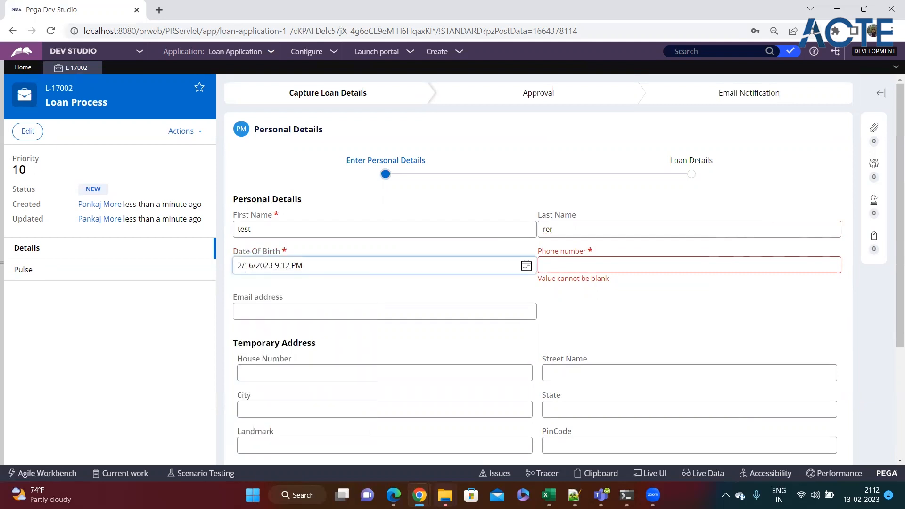
# Enter a 44-digit phone number and email 424244232, then continue to Loan Details
pyautogui.click(581, 266)
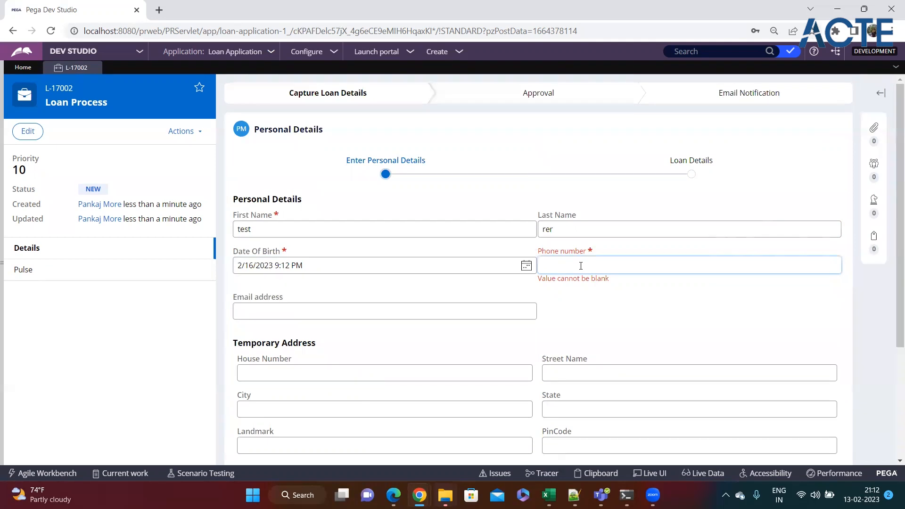
pyautogui.write('34535345353534534534535345345353535353535435')
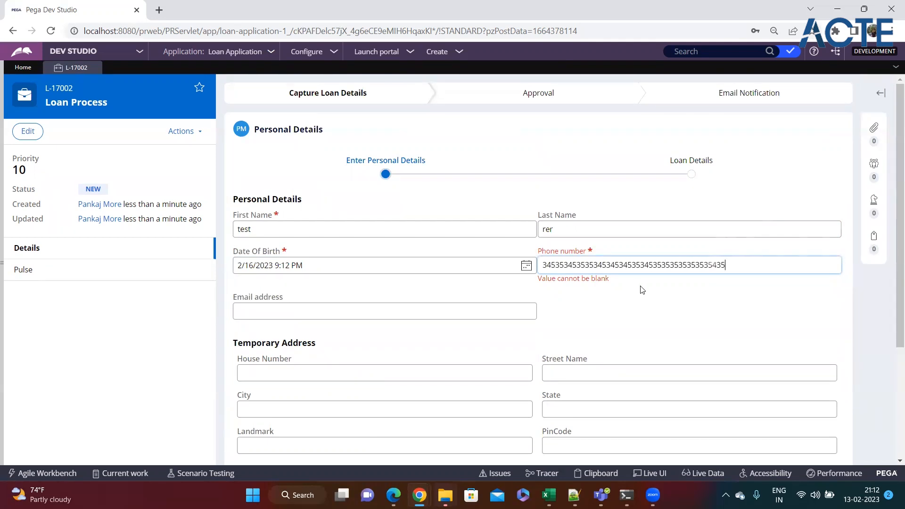
pyautogui.click(637, 292)
pyautogui.scroll(-1, 637, 292)
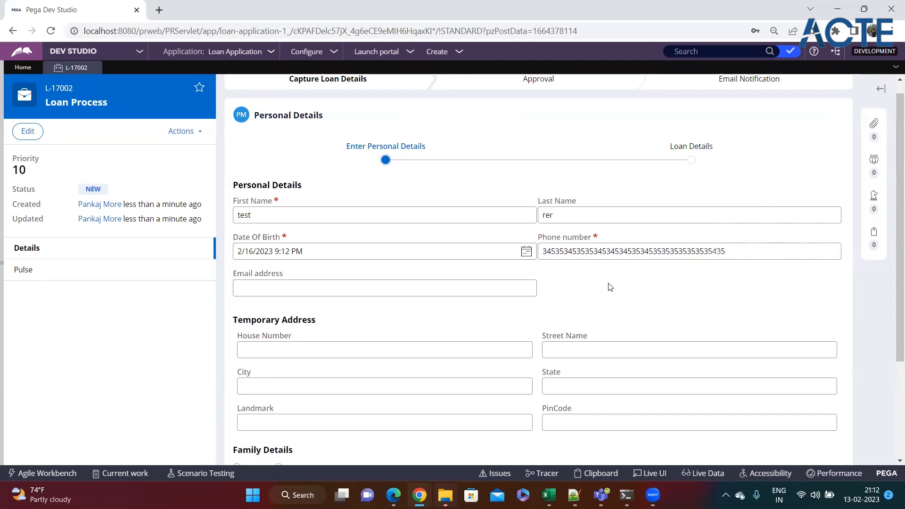
pyautogui.click(297, 246)
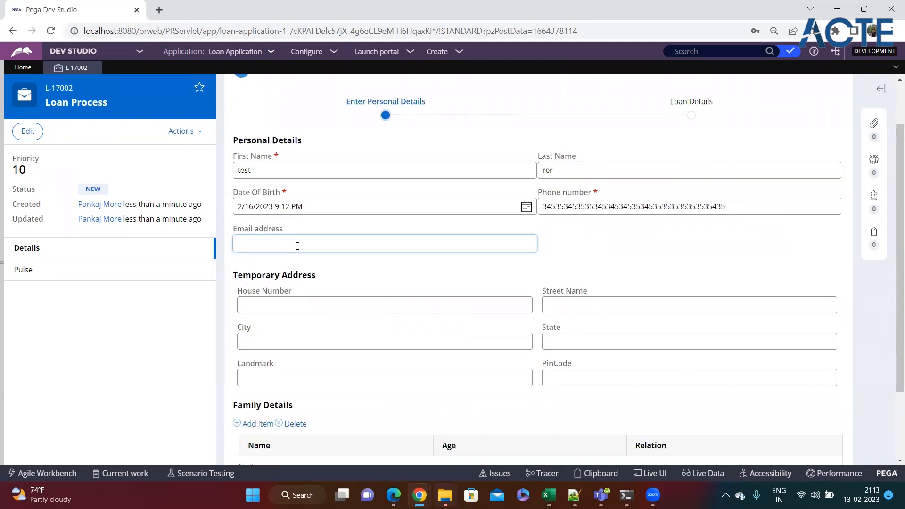
pyautogui.write('424244232')
pyautogui.click(592, 256)
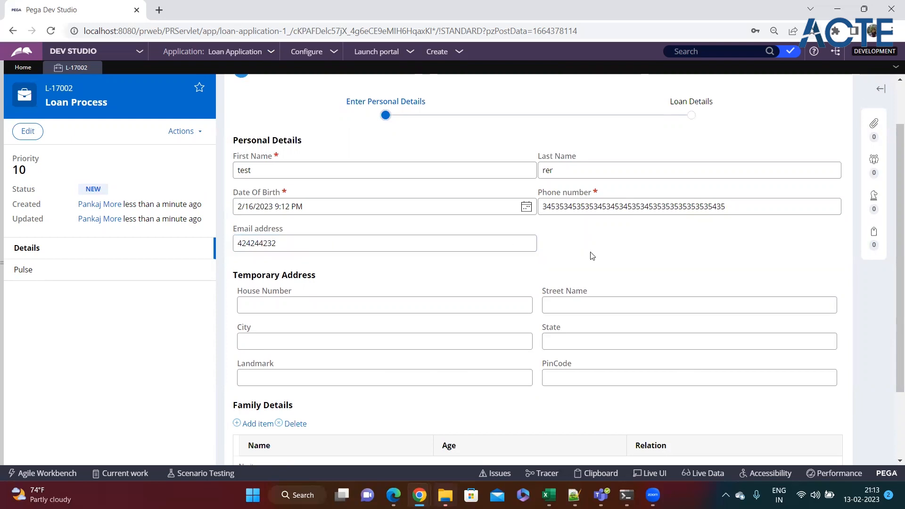
pyautogui.scroll(-2, 592, 256)
pyautogui.click(821, 401)
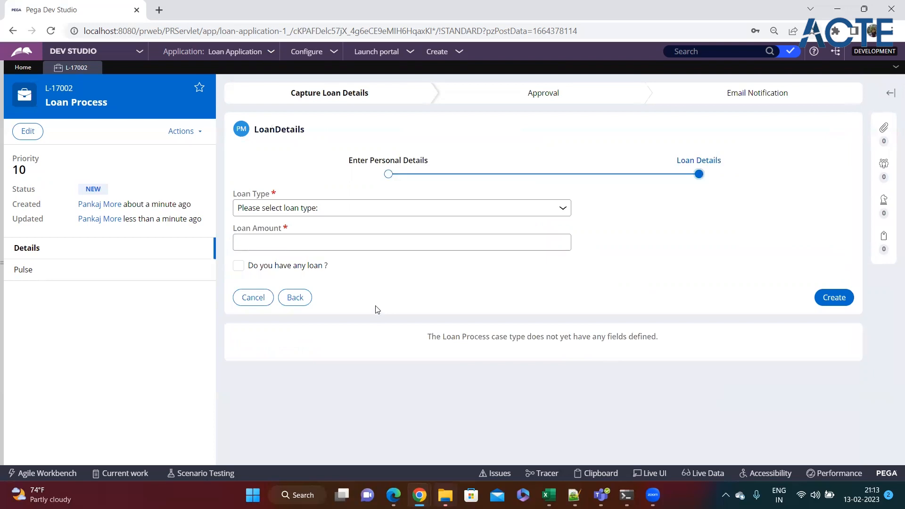
# Go back to Personal Details, review First Name and Date Of Birth, then expand App Explorer
pyautogui.click(296, 297)
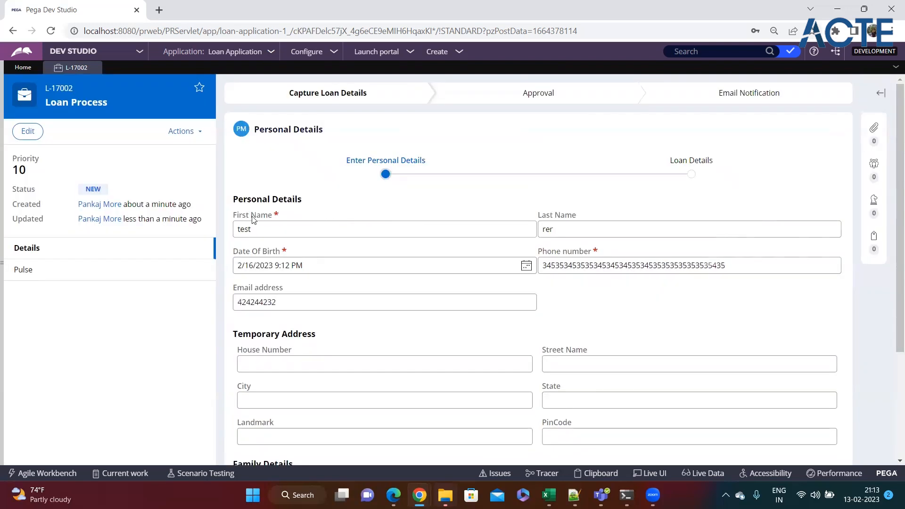
pyautogui.moveTo(234, 216); pyautogui.dragTo(290, 220)
pyautogui.click(451, 290)
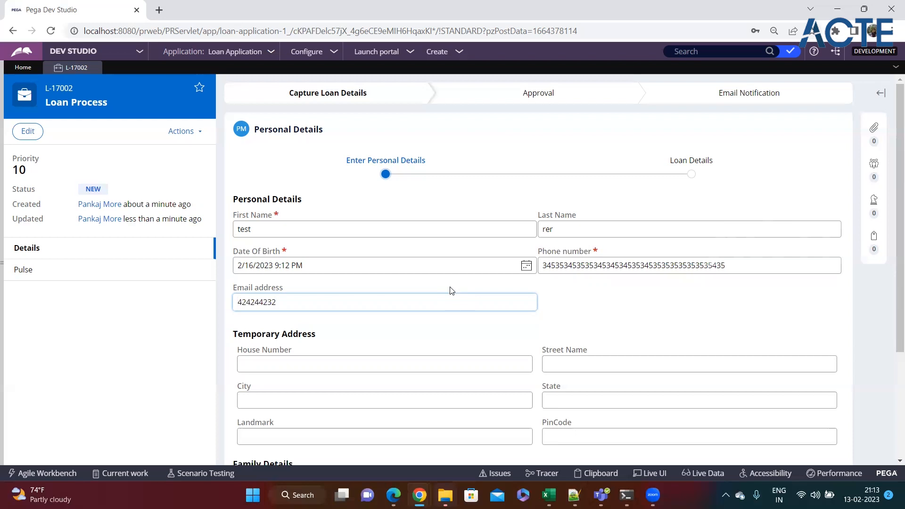
pyautogui.tripleClick(255, 259)
pyautogui.click(338, 269)
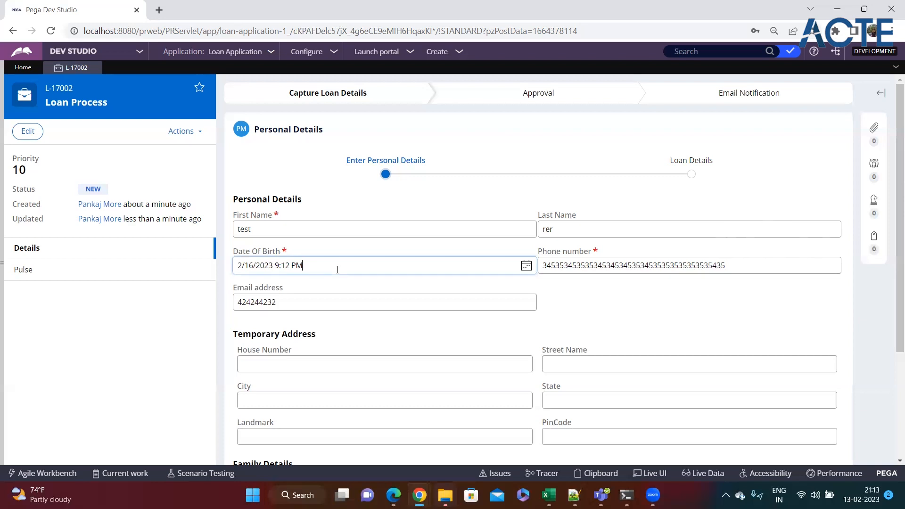
pyautogui.click(5, 266)
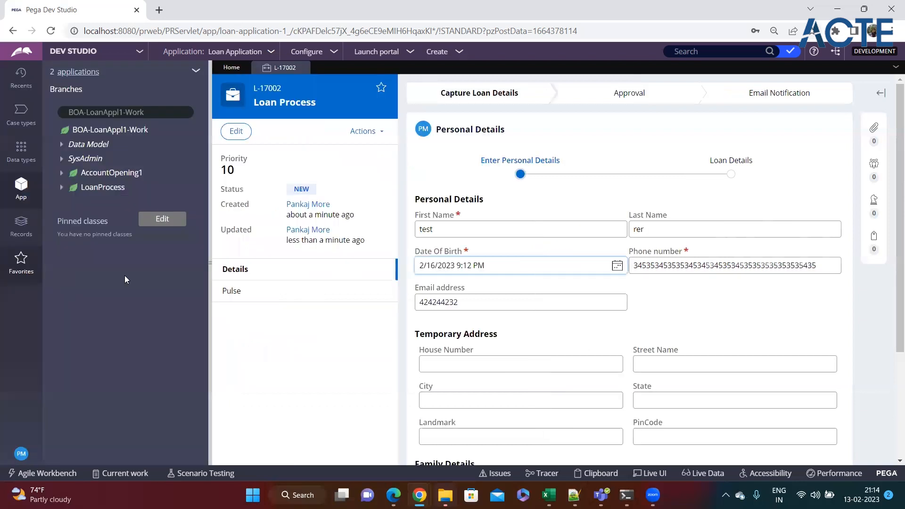
# Collapse App Explorer and use Live UI to open the PersonalDetails flow action rule
pyautogui.click(211, 264)
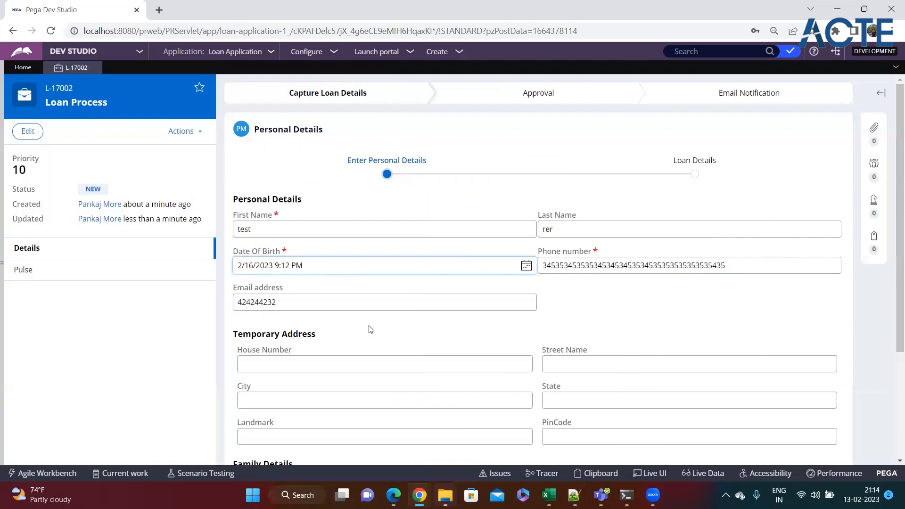
pyautogui.click(653, 479)
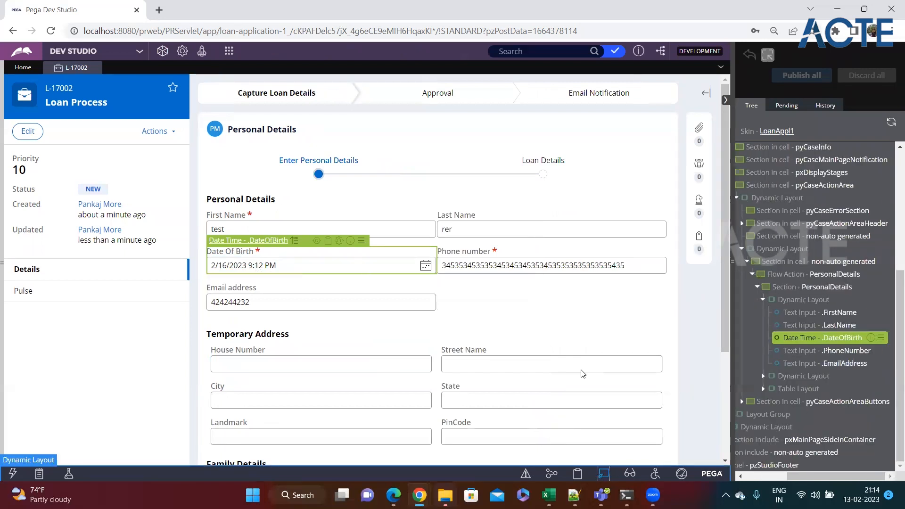
pyautogui.click(870, 274)
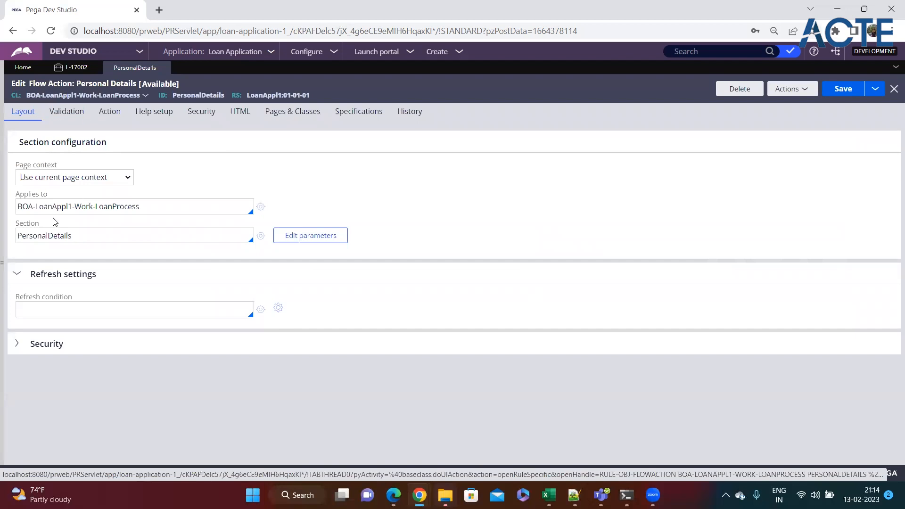
# Switch the flow action to its Validation tab and click into the empty Validate field
pyautogui.doubleClick(61, 236)
pyautogui.click(85, 239)
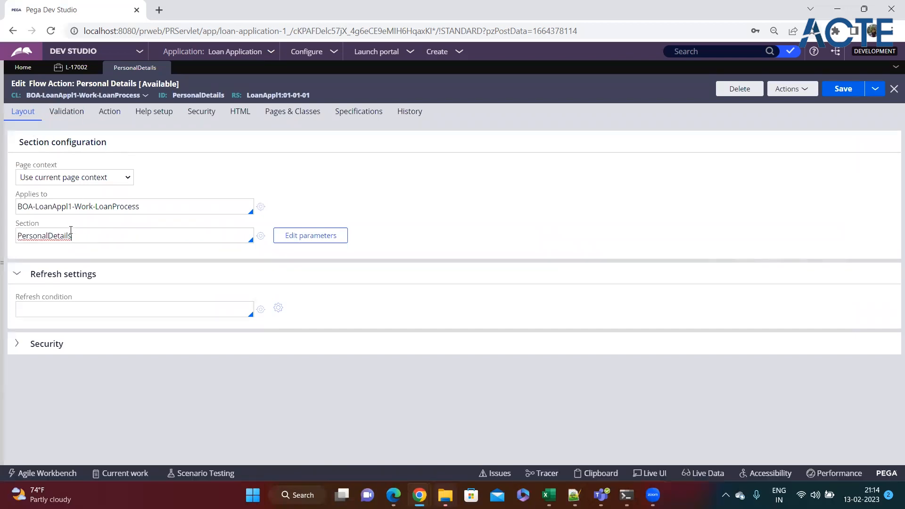
pyautogui.click(65, 118)
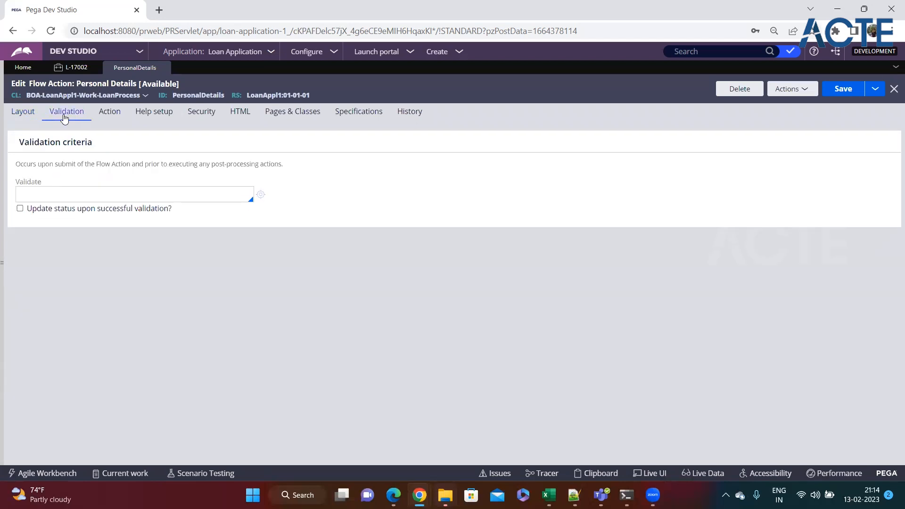
pyautogui.moveTo(49, 184); pyautogui.dragTo(14, 184)
pyautogui.click(40, 194)
# Name the validate rule ValidatePersonalDetails and start creating it from the Validate field
pyautogui.doubleClick(37, 182)
pyautogui.click(40, 193)
pyautogui.write('Vali')
pyautogui.write('adte')
pyautogui.press('BackSpace')
pyautogui.press('BackSpace')
pyautogui.write('datePersonalDetails')
pyautogui.click(261, 195)
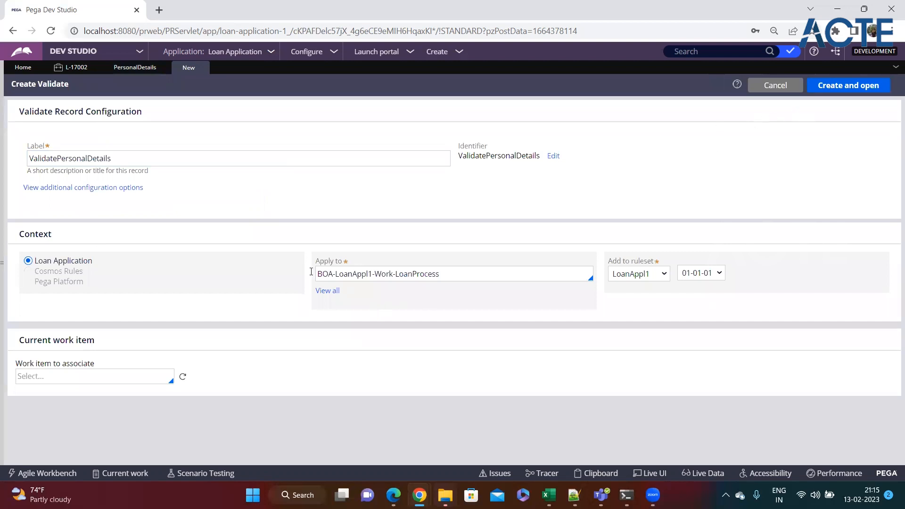
# Confirm class BOA-LoanAppl1-Work-LoanProcess and ruleset LoanAppl1 01-01-01, then create and open the rule
pyautogui.moveTo(316, 261); pyautogui.dragTo(343, 262)
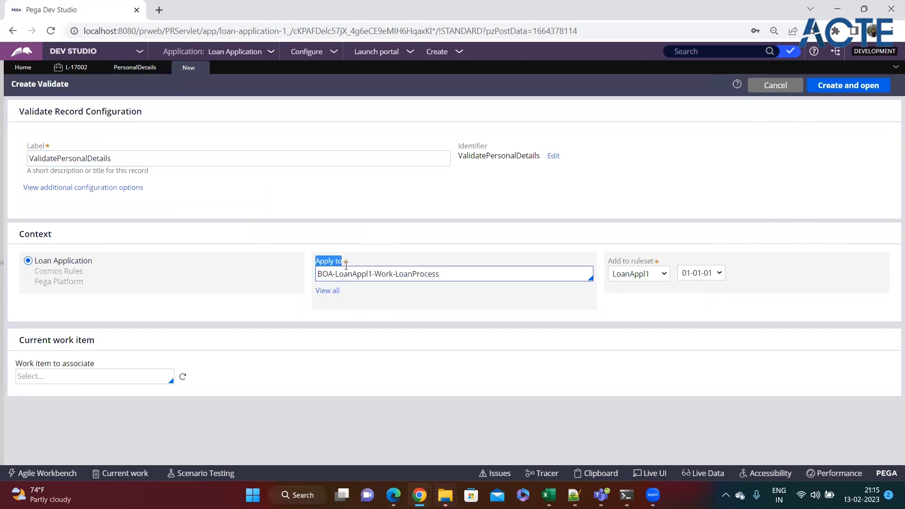
pyautogui.click(182, 156)
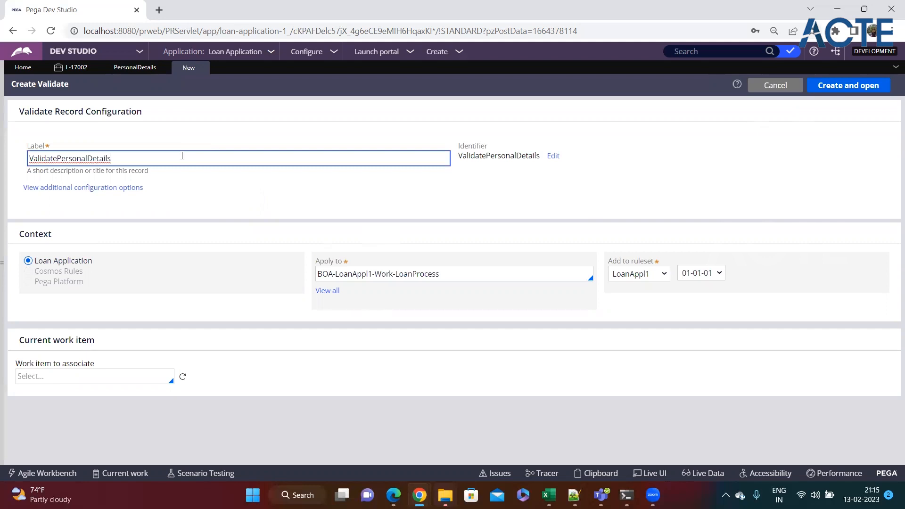
pyautogui.click(412, 277)
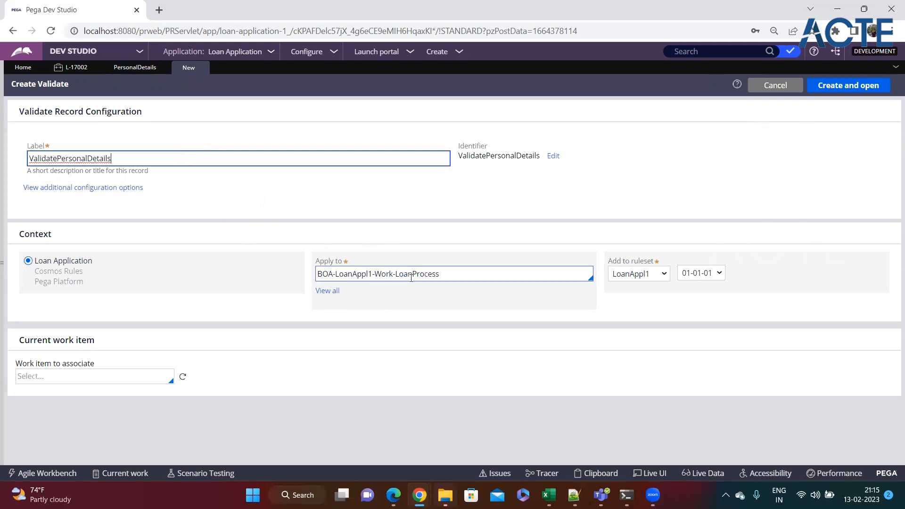
pyautogui.moveTo(610, 261); pyautogui.dragTo(642, 267)
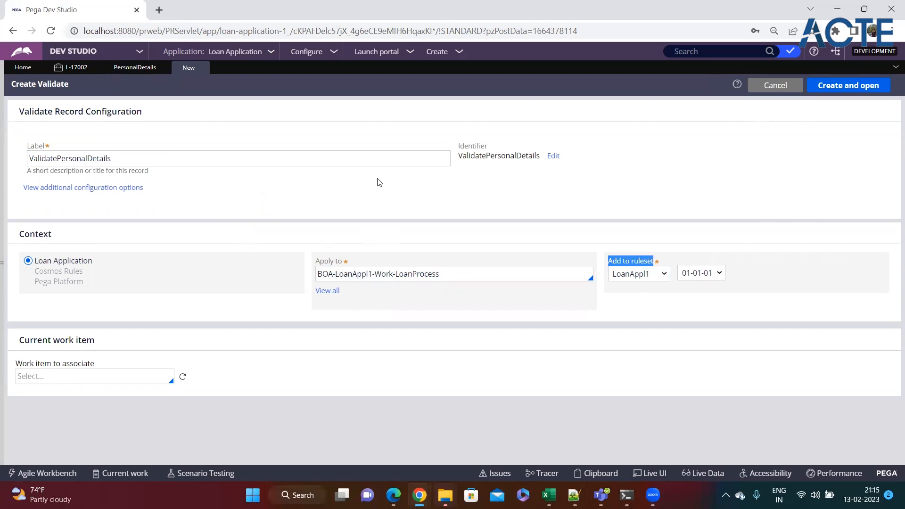
pyautogui.click(379, 181)
pyautogui.click(645, 270)
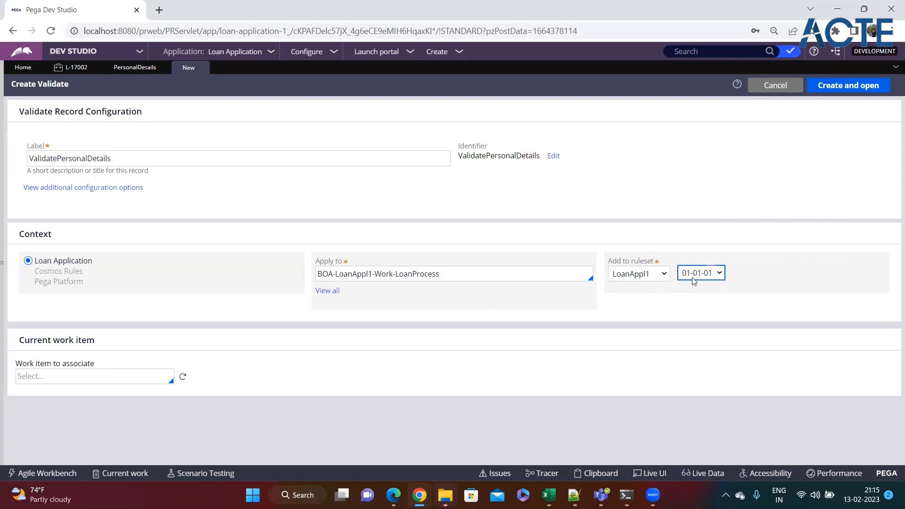
pyautogui.click(845, 88)
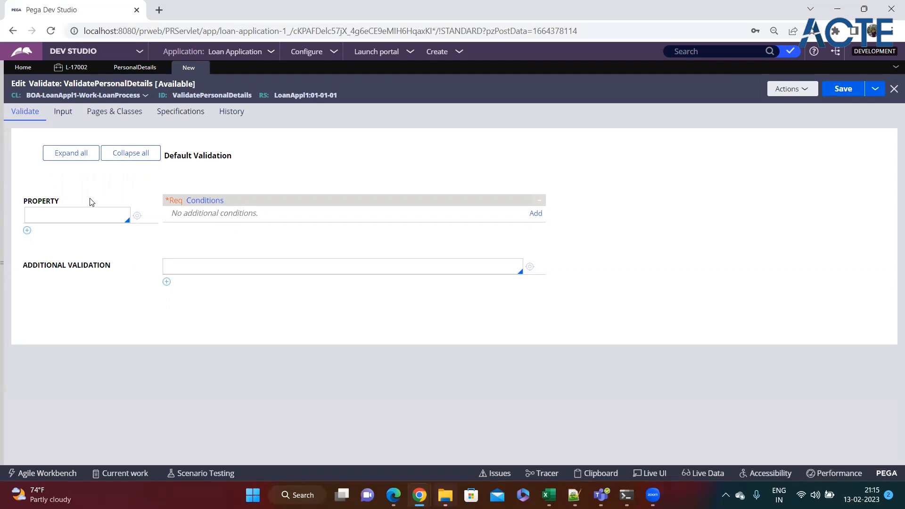
# Set the validate rule's property row to .DateOfBirth and add a condition for it
pyautogui.moveTo(25, 204); pyautogui.dragTo(63, 204)
pyautogui.click(62, 218)
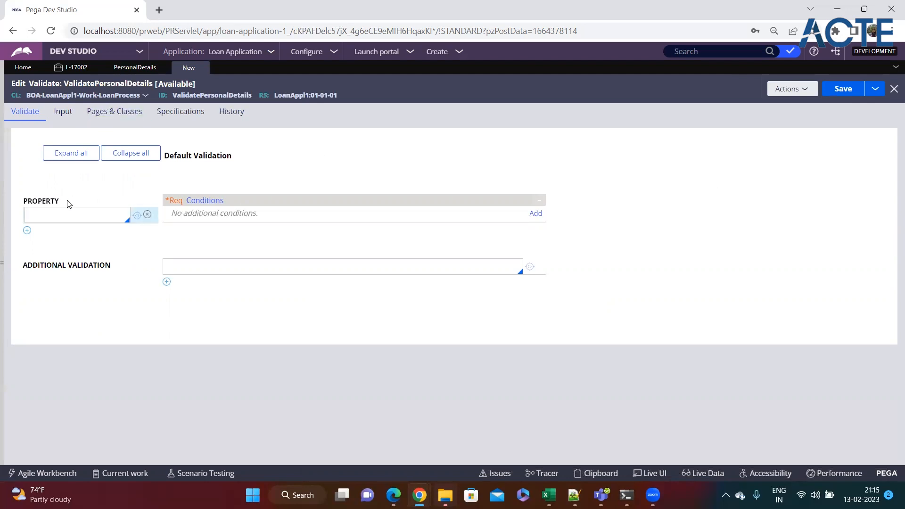
pyautogui.write('.')
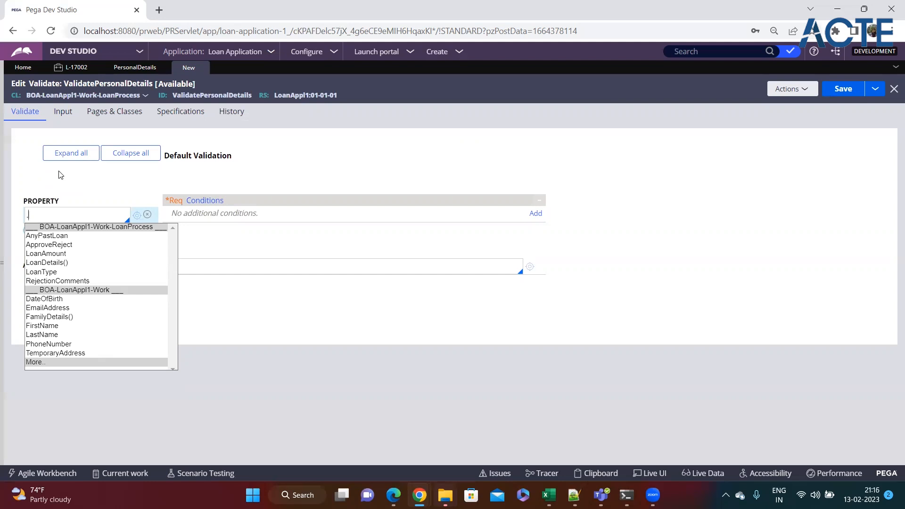
pyautogui.press('Down')
pyautogui.press('Down')
pyautogui.press('Down')
pyautogui.press('Down')
pyautogui.press('Down')
pyautogui.press('Down')
pyautogui.press('Down')
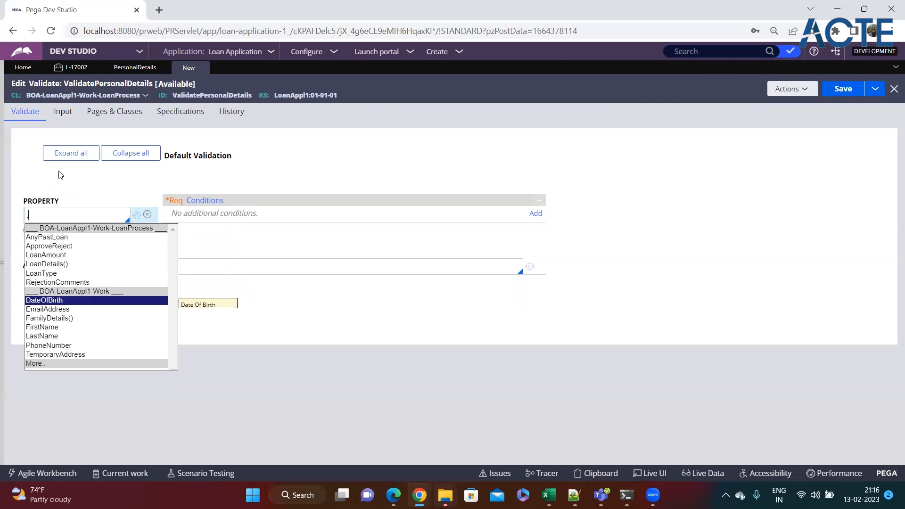
pyautogui.press('Return')
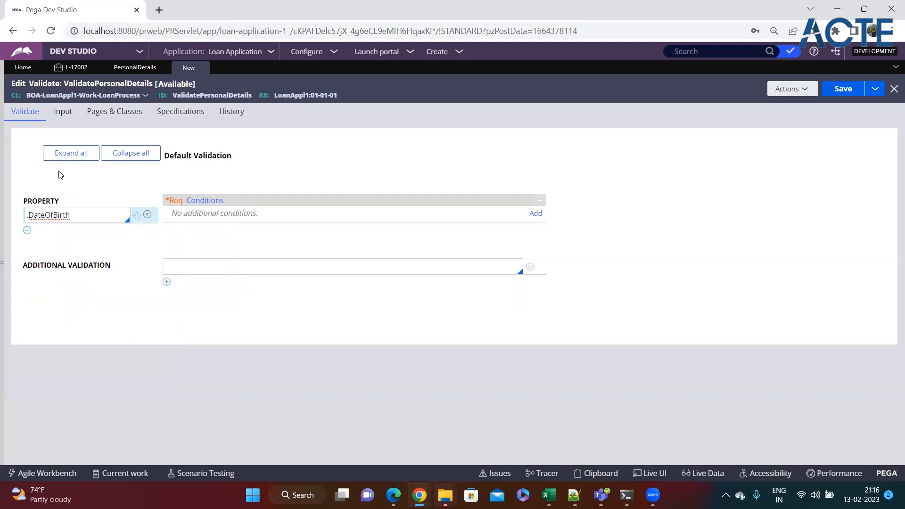
pyautogui.click(78, 220)
pyautogui.click(539, 215)
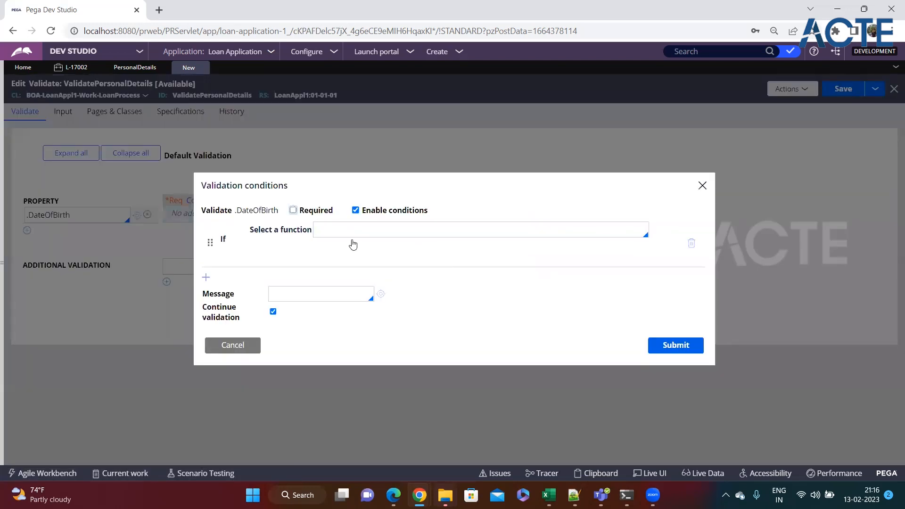
# Choose the '[a datetime] is in the [past/future]' condition function
pyautogui.click(336, 231)
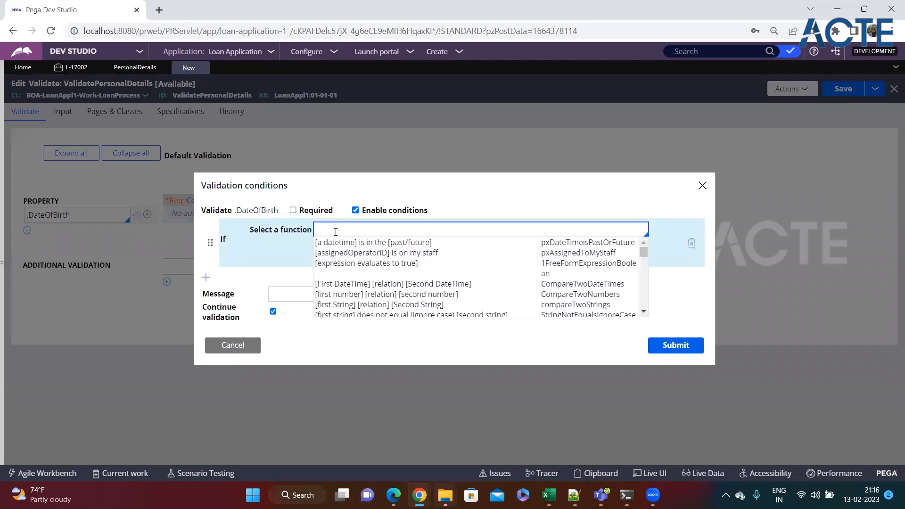
pyautogui.press('Down')
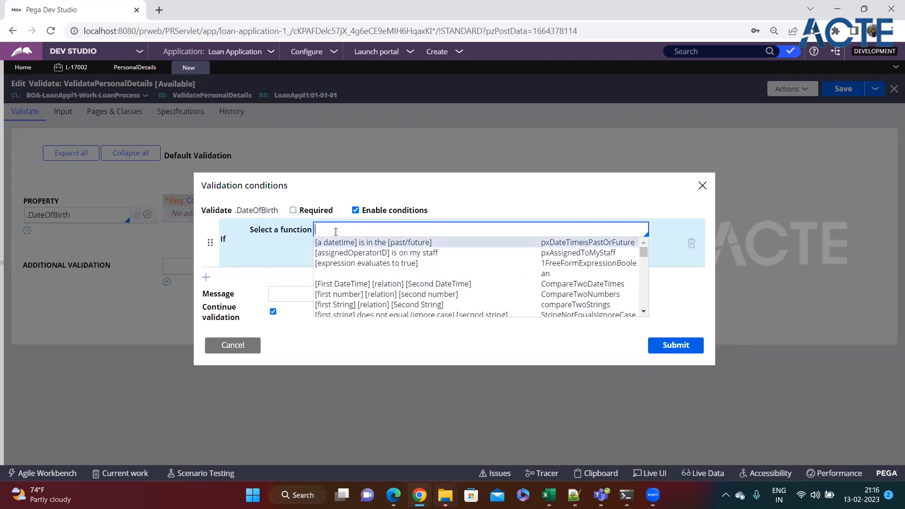
pyautogui.press('Down')
pyautogui.press('Down')
pyautogui.press('Down')
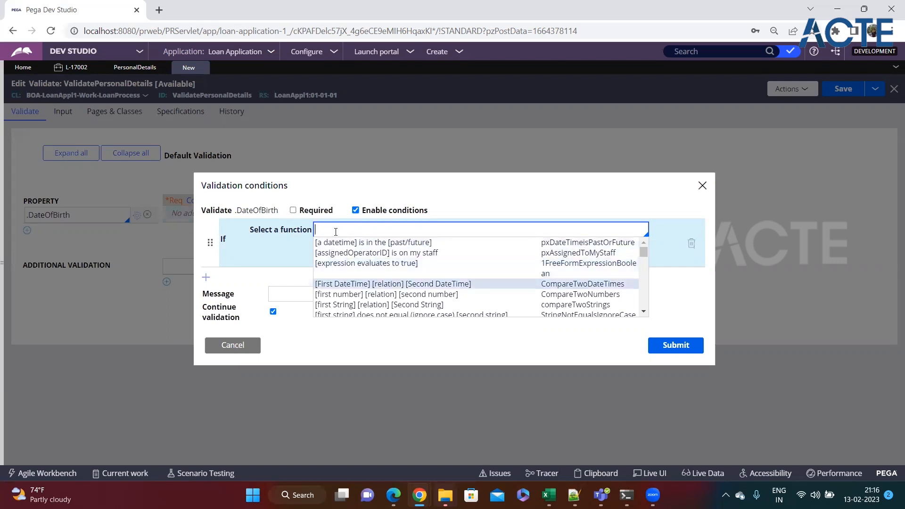
pyautogui.press('Down')
pyautogui.press('Down')
pyautogui.press('Down')
pyautogui.press('Down')
pyautogui.press('Down')
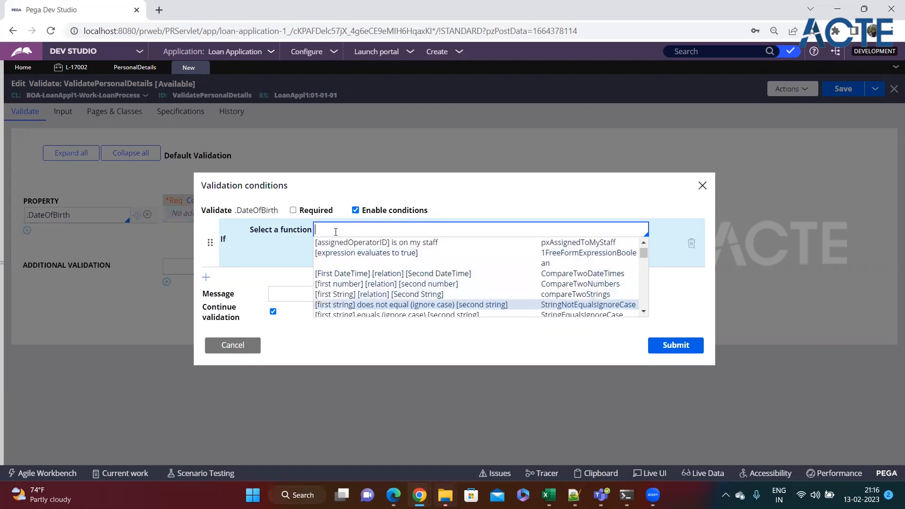
pyautogui.press('Down')
pyautogui.press('Down')
pyautogui.press('Down')
pyautogui.press('Down')
pyautogui.press('Down')
pyautogui.press('Down')
pyautogui.press('Down')
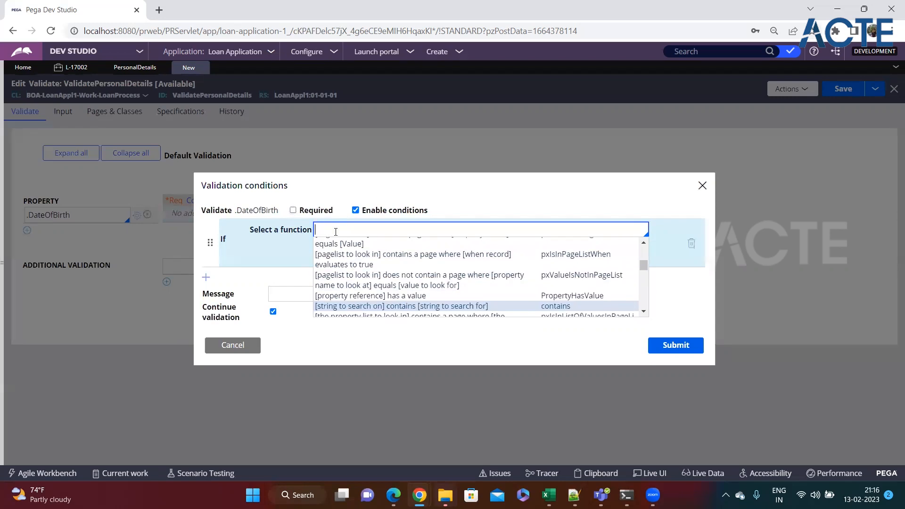
pyautogui.press('Down')
pyautogui.press('Down')
pyautogui.press('Down')
pyautogui.press('Down')
pyautogui.press('Down')
pyautogui.press('Down')
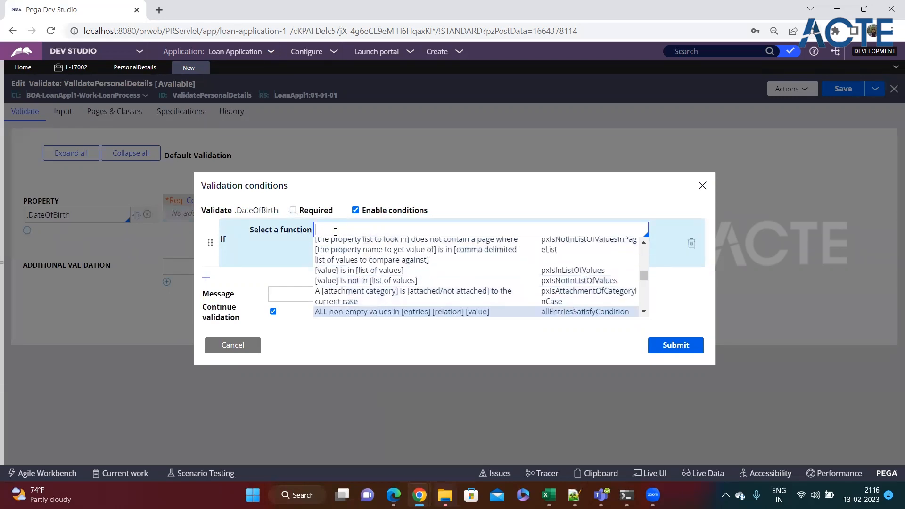
pyautogui.press('Down')
pyautogui.press('Down')
pyautogui.press('Down')
pyautogui.press('Down')
pyautogui.press('Down')
pyautogui.press('Down')
pyautogui.press('Down')
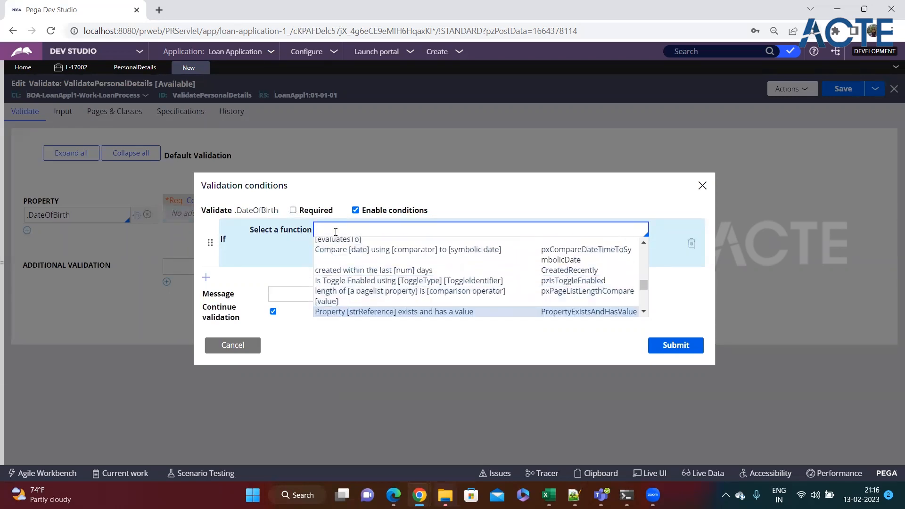
pyautogui.press('Down')
pyautogui.press('Down')
pyautogui.press('Down')
pyautogui.press('Down')
pyautogui.press('Down')
pyautogui.press('Down')
pyautogui.press('Down')
pyautogui.press('Down')
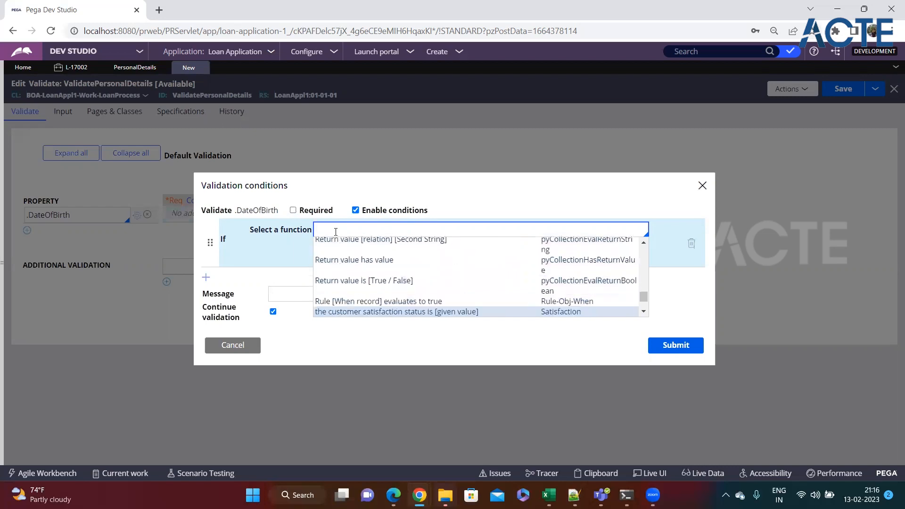
pyautogui.press('Down')
pyautogui.press('Down')
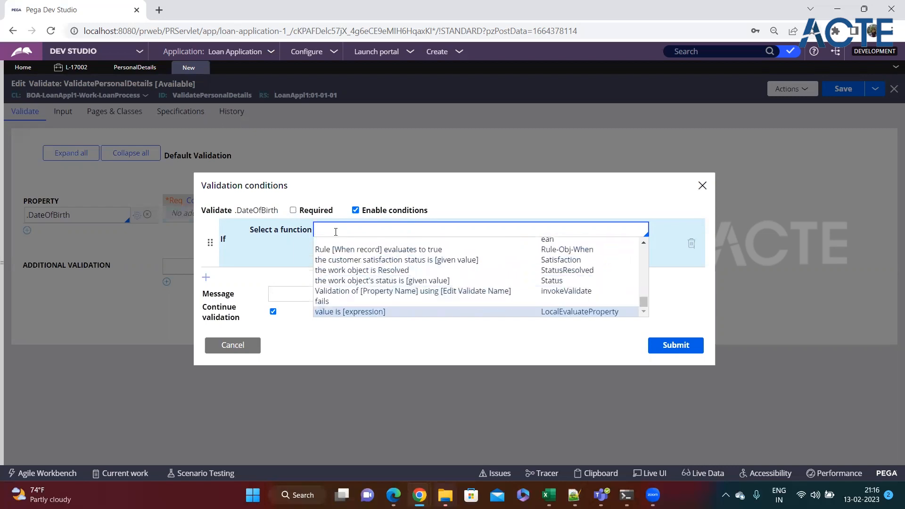
pyautogui.press('Up')
pyautogui.press('Up')
pyautogui.press('Up')
pyautogui.press('Up')
pyautogui.press('Up')
pyautogui.press('Up')
pyautogui.press('Up')
pyautogui.press('Up')
pyautogui.press('Up')
pyautogui.press('Up')
pyautogui.press('Up')
pyautogui.press('Up')
pyautogui.press('Up')
pyautogui.press('Up')
pyautogui.press('Up')
pyautogui.press('Up')
pyautogui.press('Up')
pyautogui.press('Up')
pyautogui.press('Up')
pyautogui.press('Up')
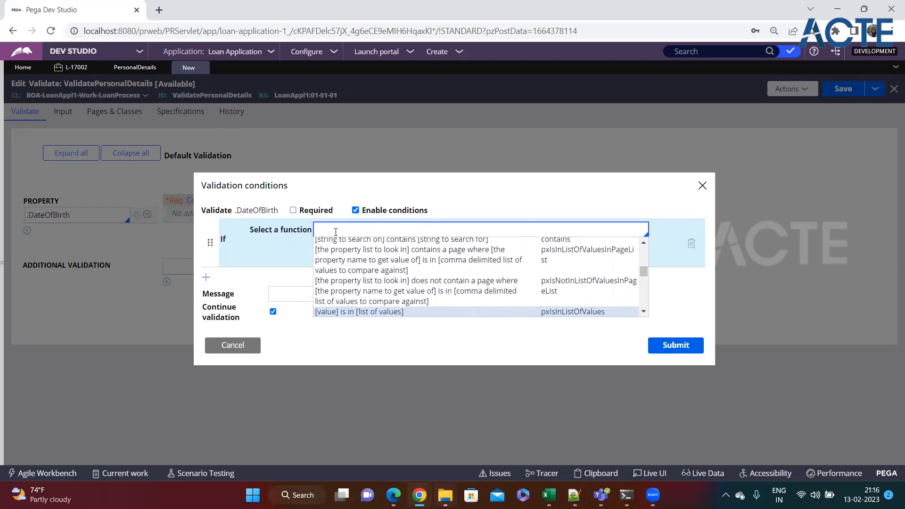
pyautogui.press('Up')
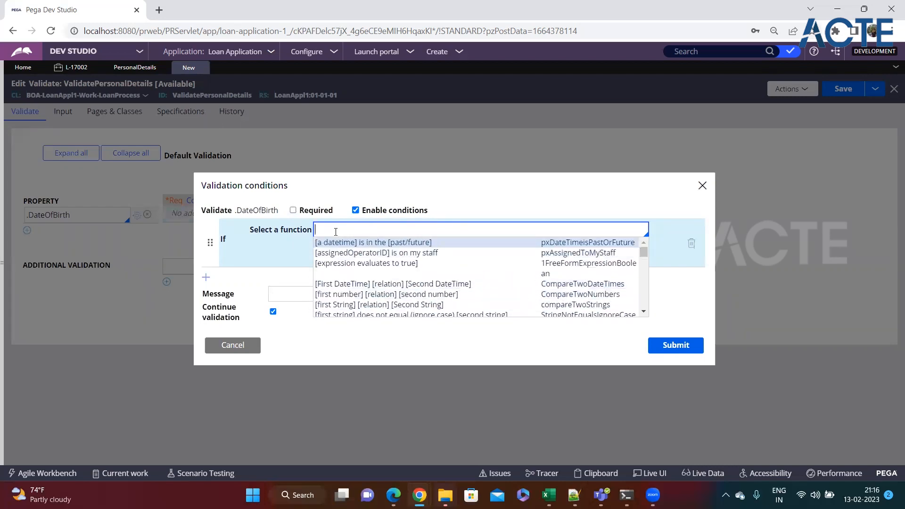
pyautogui.press('Up')
pyautogui.click(379, 243)
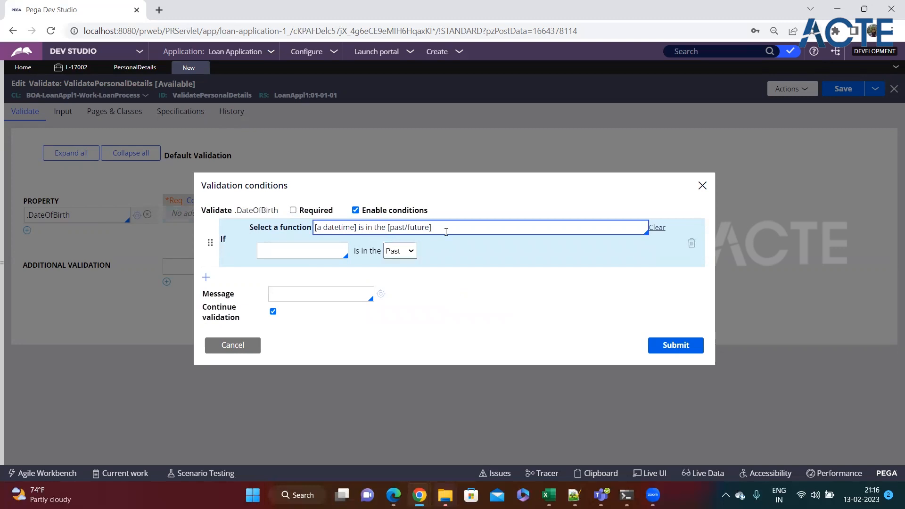
# Make the condition check whether .DateOfBirth is in the Future
pyautogui.click(291, 249)
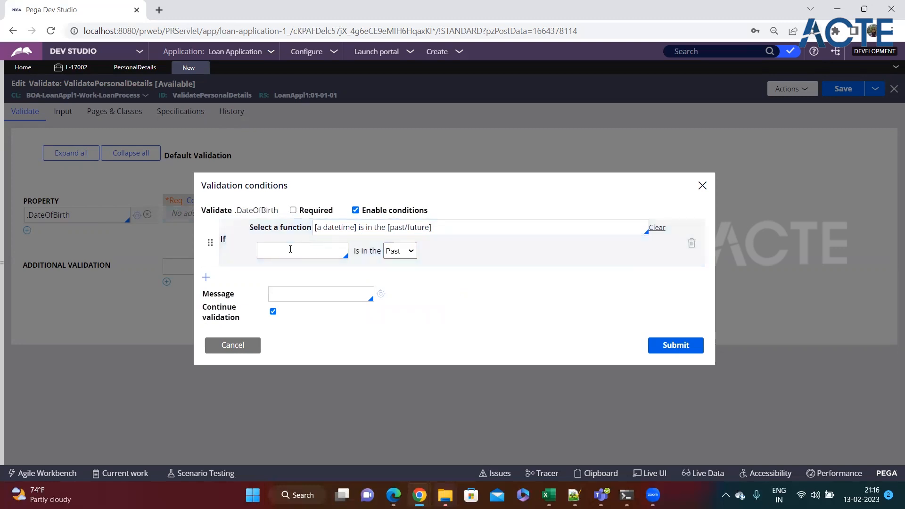
pyautogui.write('.')
pyautogui.press('Down')
pyautogui.press('Down')
pyautogui.press('Down')
pyautogui.press('Down')
pyautogui.press('Down')
pyautogui.press('Down')
pyautogui.press('Down')
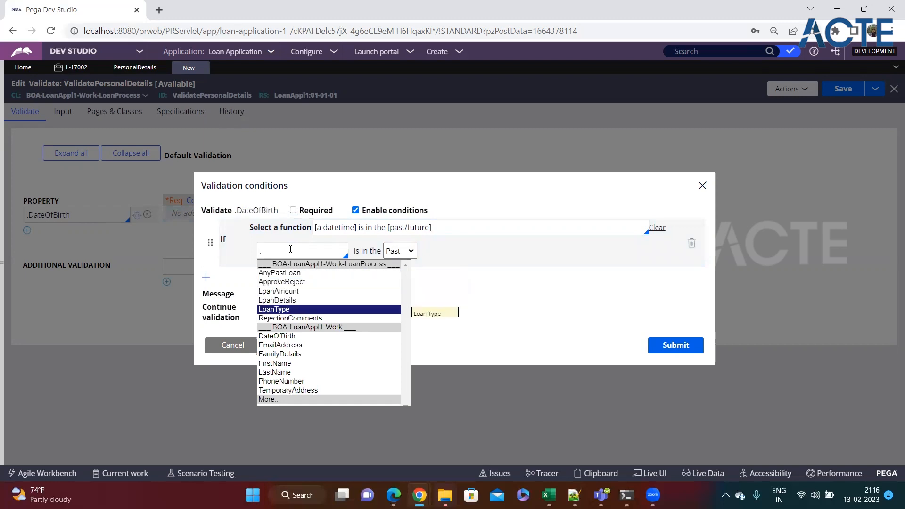
pyautogui.press('Return')
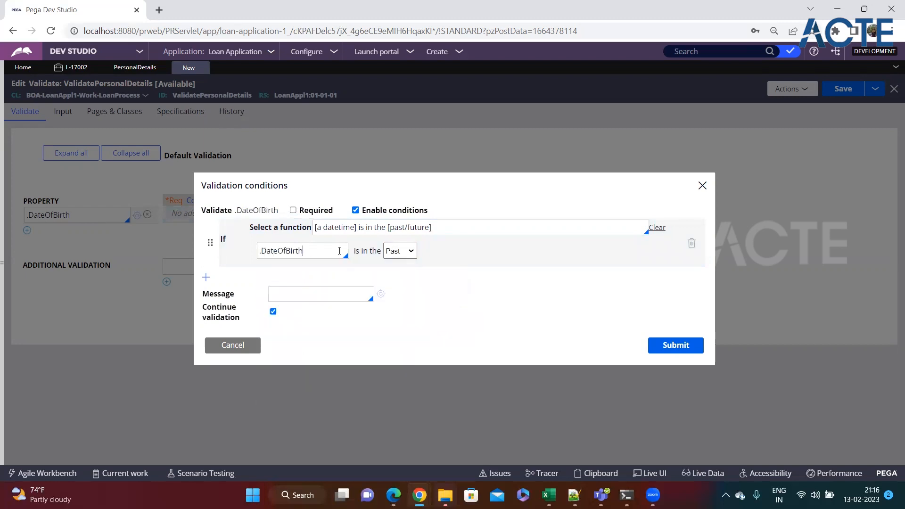
pyautogui.click(407, 251)
pyautogui.click(414, 274)
# Enter the error message "Please enter past date"
pyautogui.click(296, 296)
pyautogui.write('""')
pyautogui.press('Left')
pyautogui.write('Please')
pyautogui.press('BackSpace')
pyautogui.press('BackSpace')
pyautogui.press('BackSpace')
pyautogui.press('BackSpace')
pyautogui.press('BackSpace')
pyautogui.write('lease enter past')
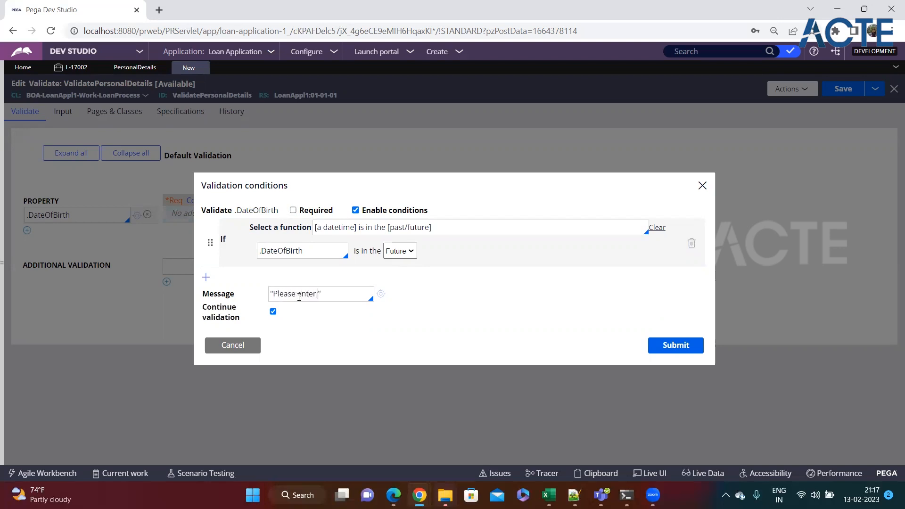
pyautogui.write(' date')
# Submit the DateOfBirth condition, save ValidatePersonalDetails, and save the PersonalDetails flow action
pyautogui.click(691, 346)
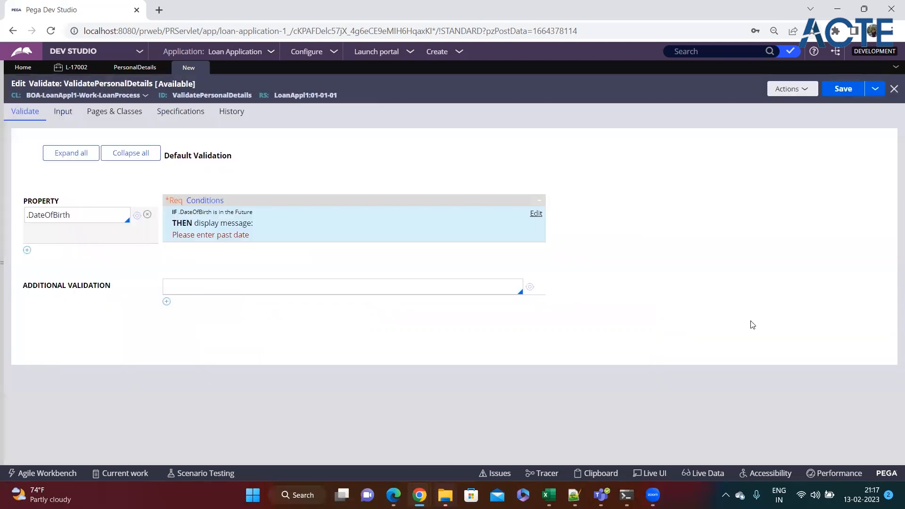
pyautogui.click(839, 89)
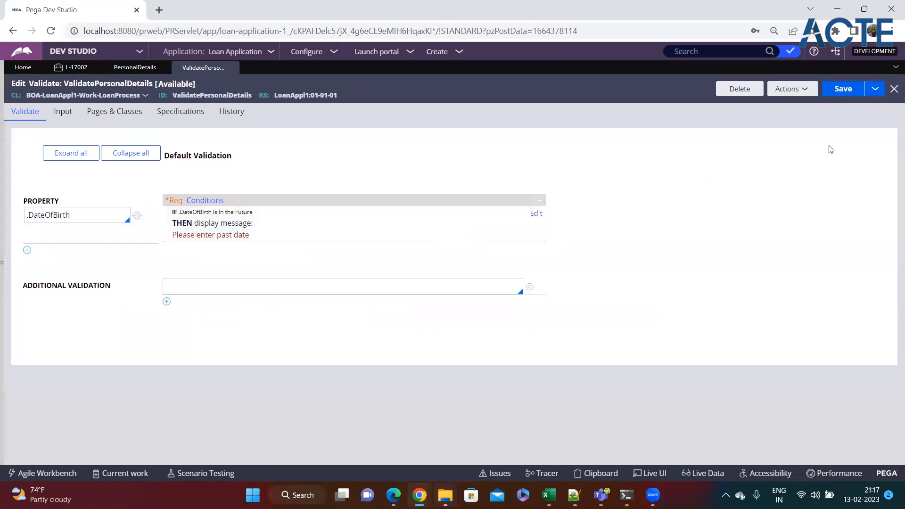
pyautogui.click(135, 68)
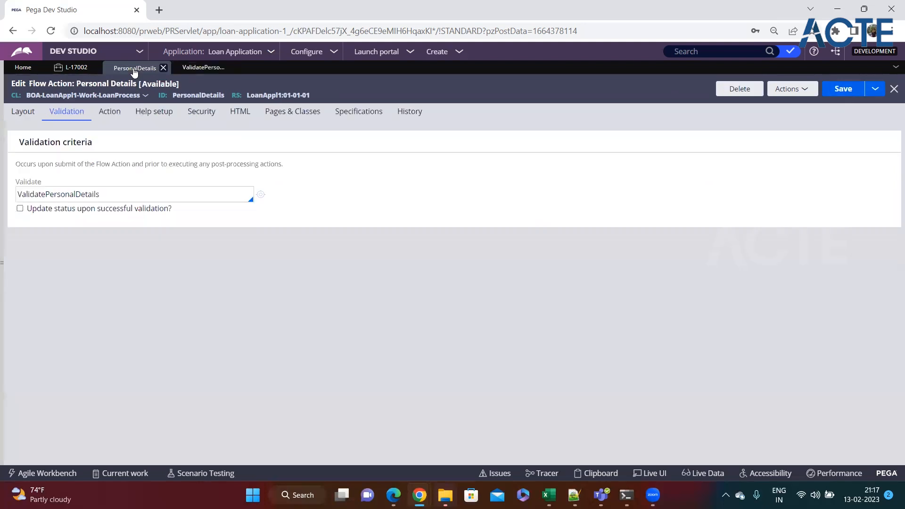
pyautogui.click(843, 94)
# Submit the L-17002 Personal Details form and review the Date Of Birth error
pyautogui.click(75, 68)
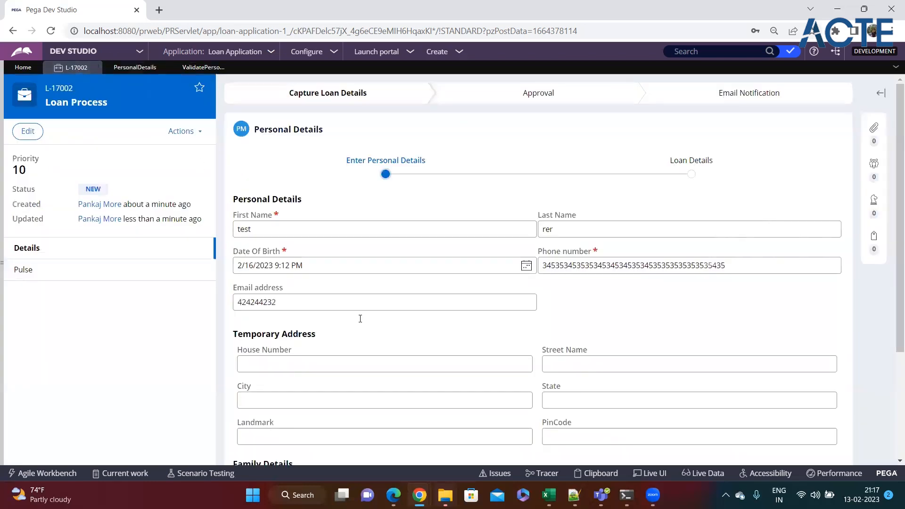
pyautogui.scroll(-3, 587, 313)
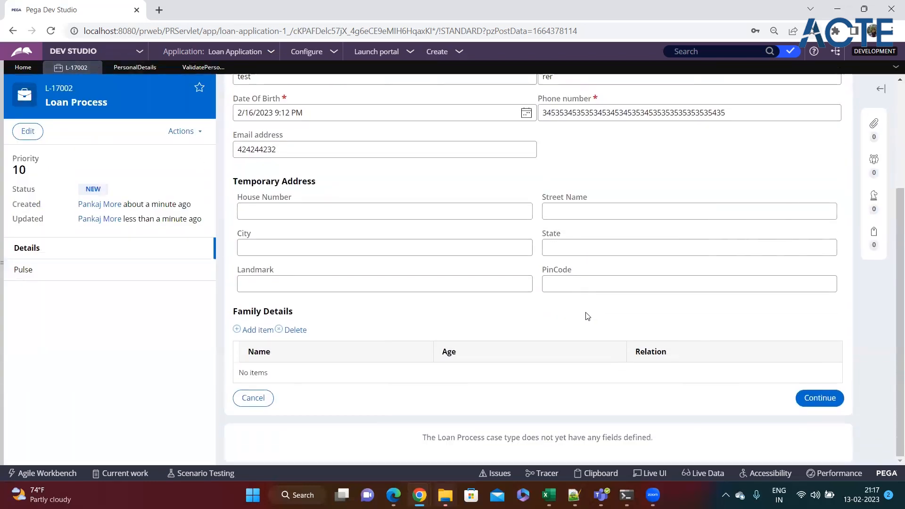
pyautogui.click(815, 398)
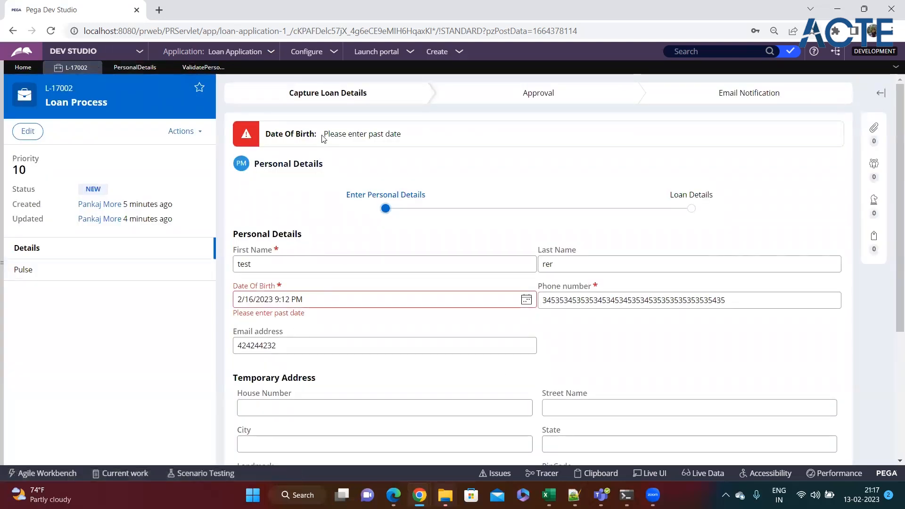
pyautogui.moveTo(328, 137); pyautogui.dragTo(414, 139)
pyautogui.moveTo(305, 314); pyautogui.dragTo(231, 315)
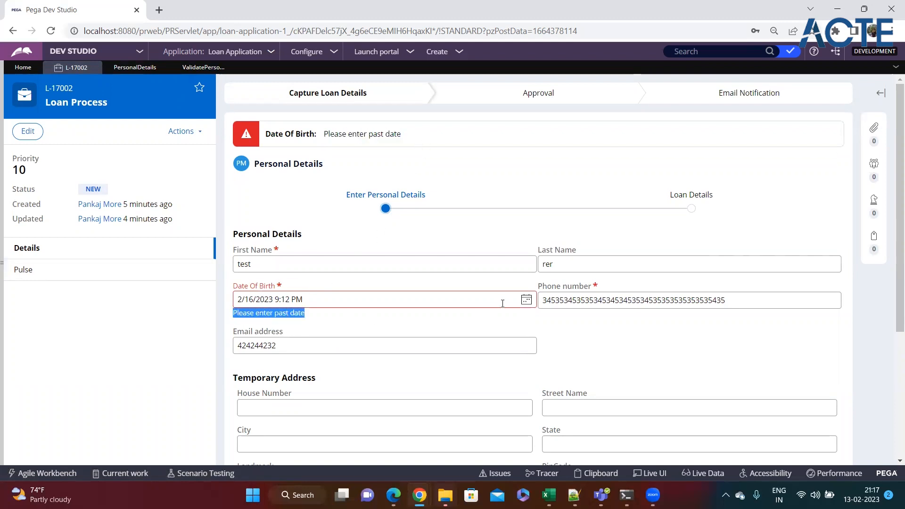
# Test a future birth date of 2/9/2024 and confirm the past-date error appears
pyautogui.click(526, 301)
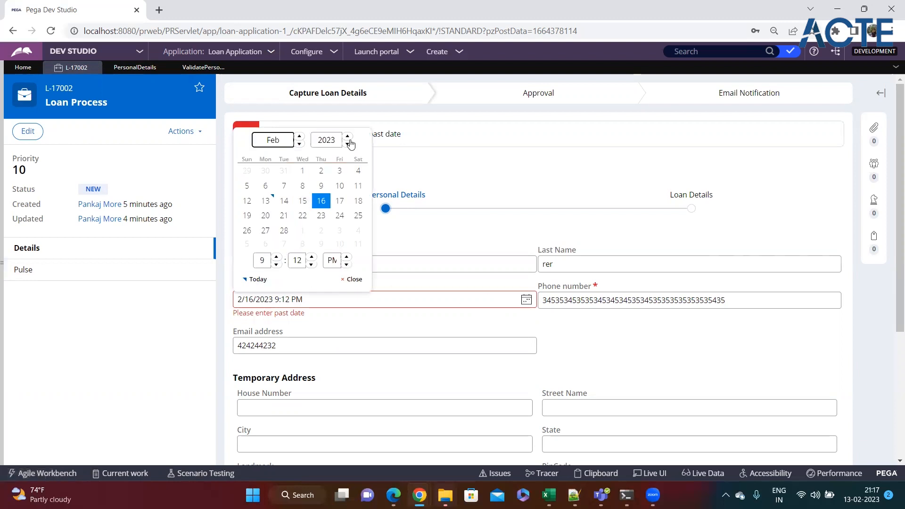
pyautogui.click(349, 137)
pyautogui.click(340, 185)
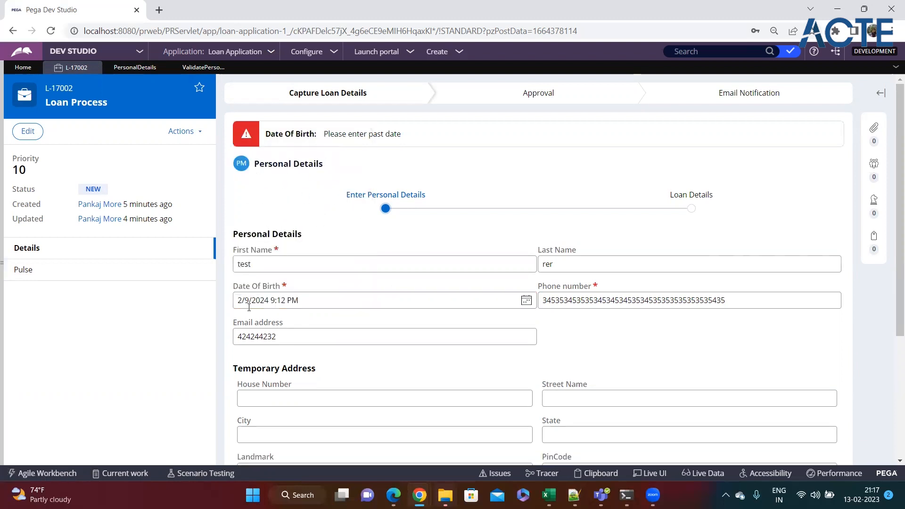
pyautogui.scroll(-4, 327, 308)
pyautogui.click(820, 403)
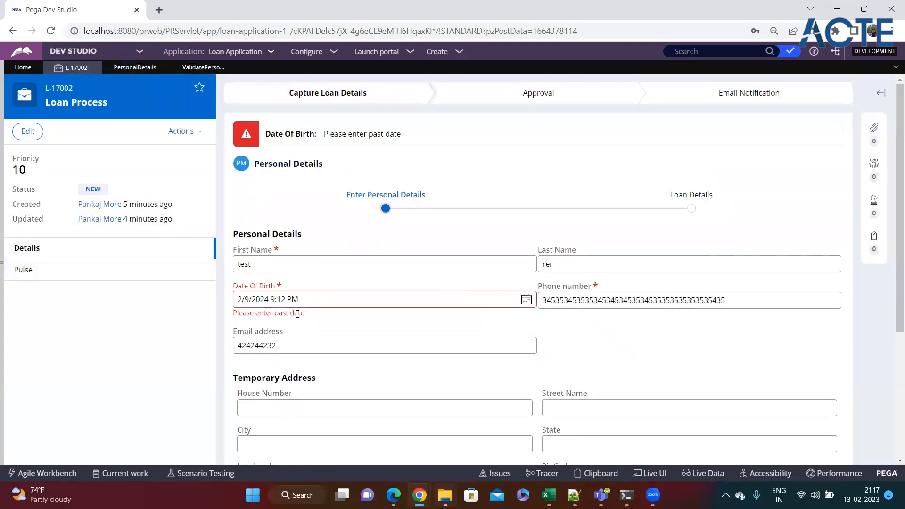
pyautogui.moveTo(305, 314); pyautogui.dragTo(224, 324)
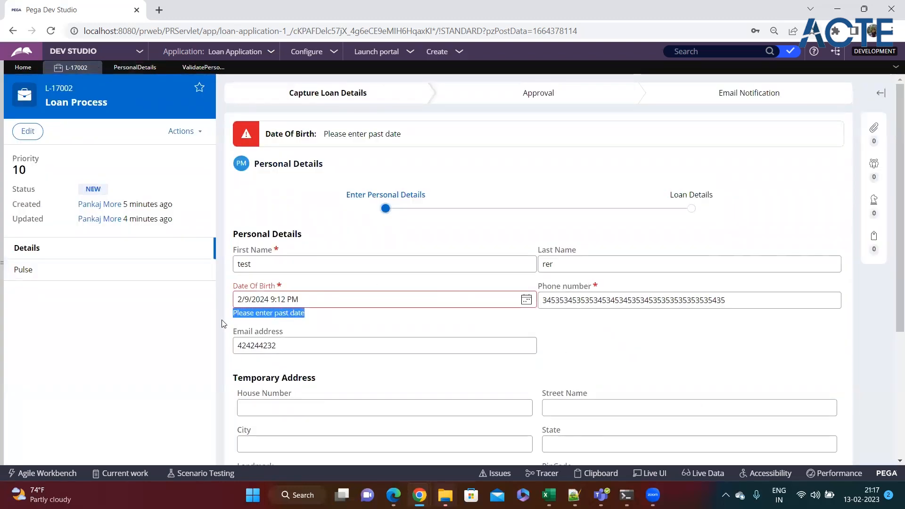
# Change the birth date to 2/9/2017, submit successfully, then reopen ValidatePersonalDetails
pyautogui.click(527, 299)
pyautogui.click(347, 144)
pyautogui.click(347, 144)
pyautogui.click(348, 144)
pyautogui.click(347, 144)
pyautogui.click(347, 144)
pyautogui.click(347, 144)
pyautogui.click(347, 144)
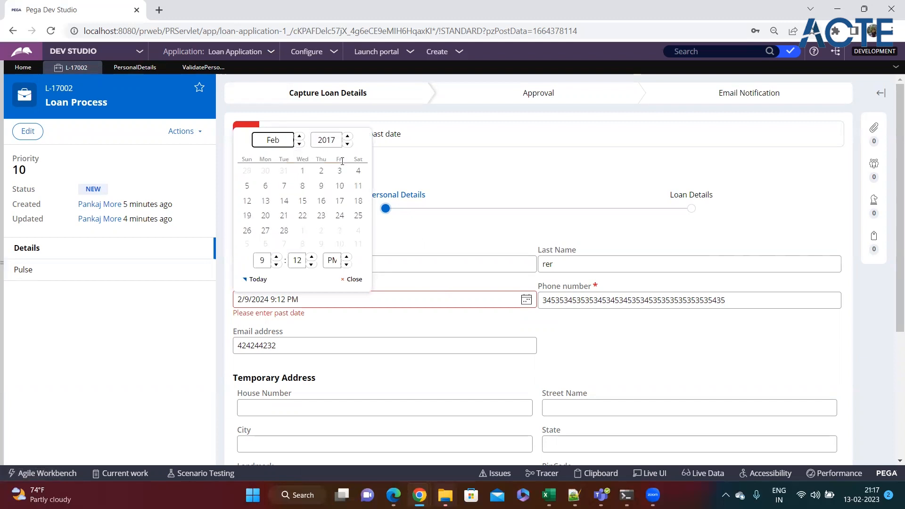
pyautogui.click(321, 186)
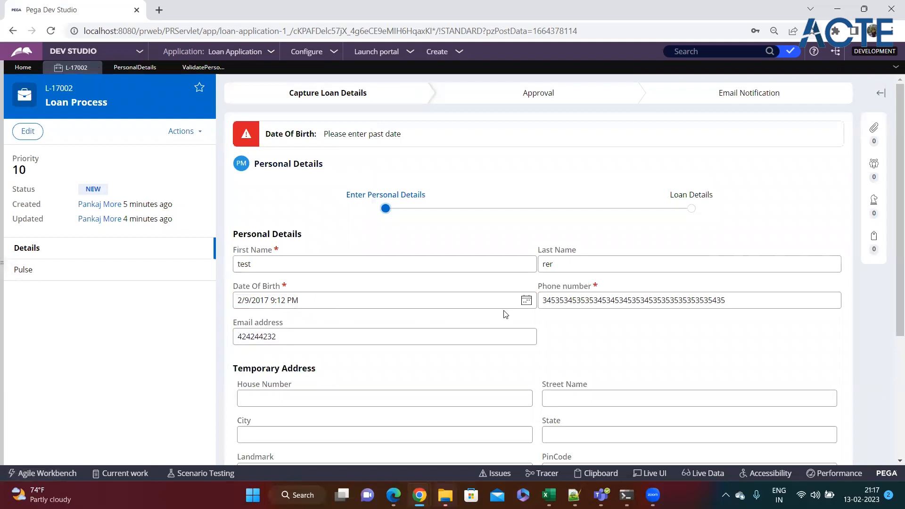
pyautogui.scroll(-4, 539, 324)
pyautogui.click(820, 399)
pyautogui.click(303, 302)
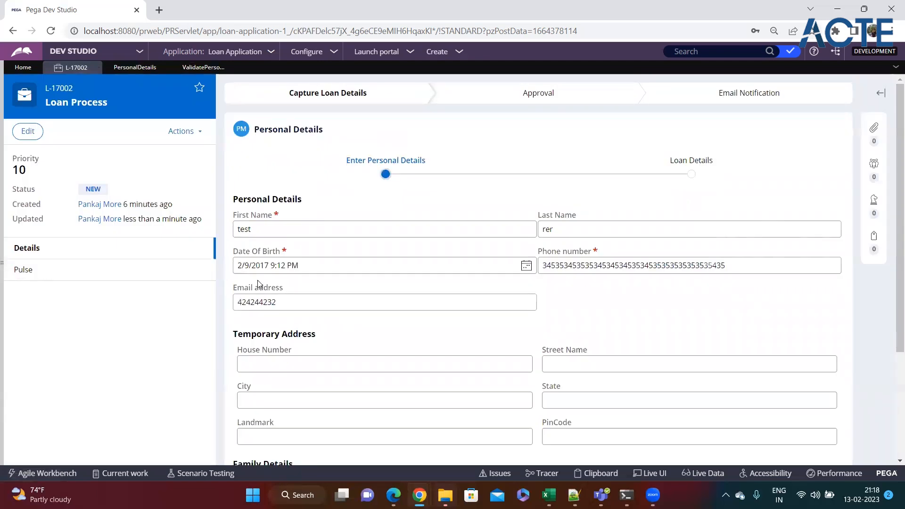
pyautogui.moveTo(301, 265); pyautogui.dragTo(227, 268)
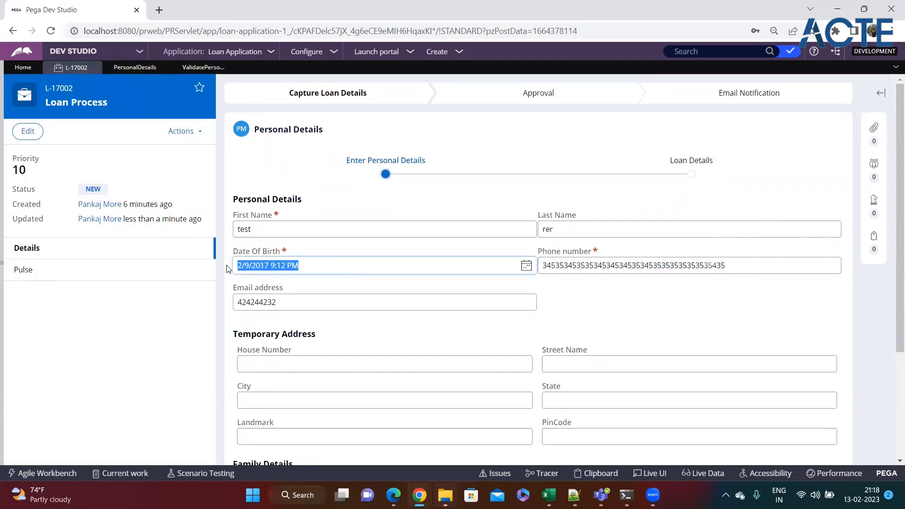
pyautogui.click(202, 69)
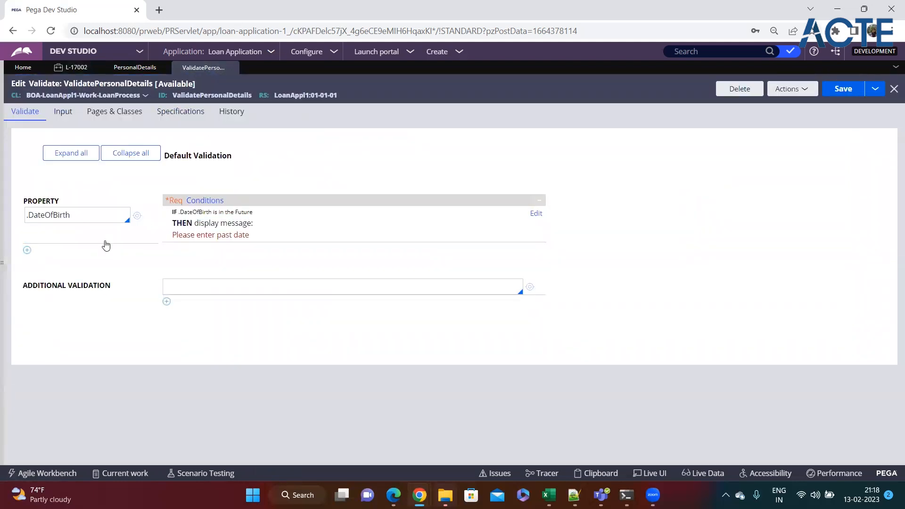
# Check the Email address field on the L-17002 case form
pyautogui.click(117, 69)
pyautogui.click(71, 68)
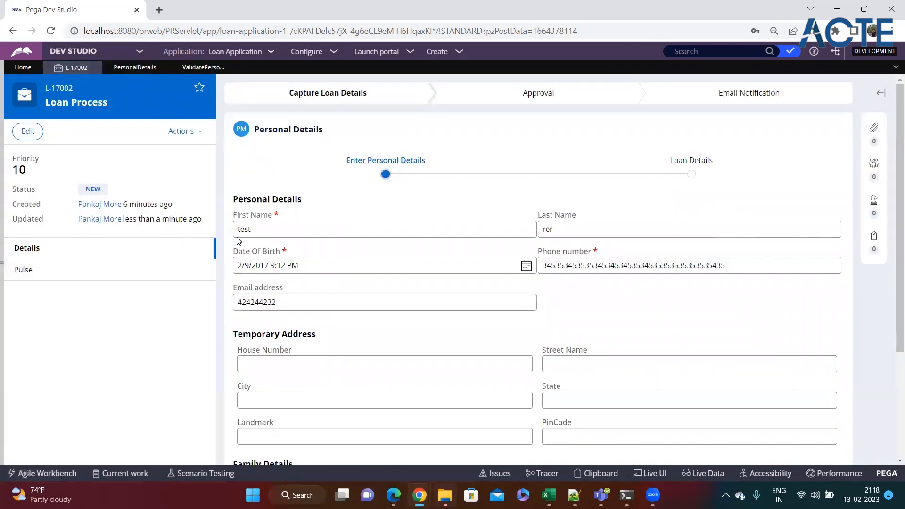
pyautogui.moveTo(233, 288); pyautogui.dragTo(284, 288)
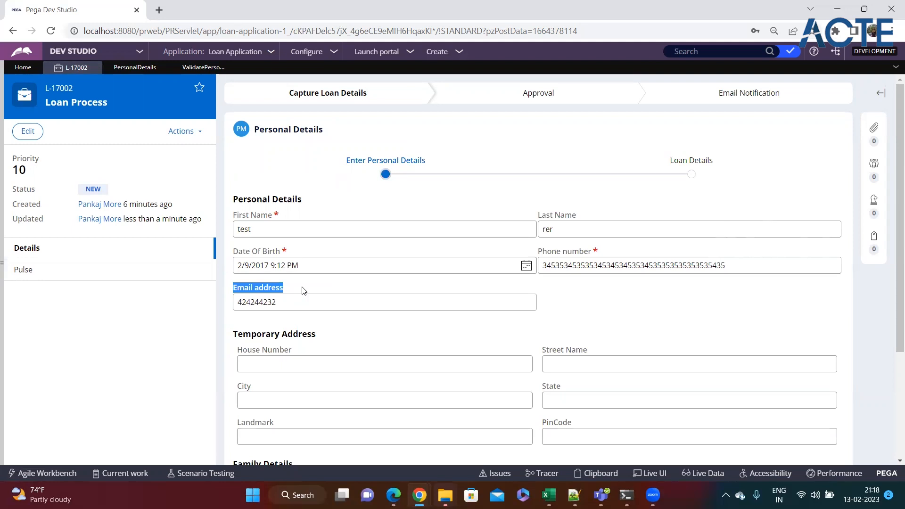
# Add a new property row for .EmailAddress and open its validation conditions
pyautogui.click(204, 68)
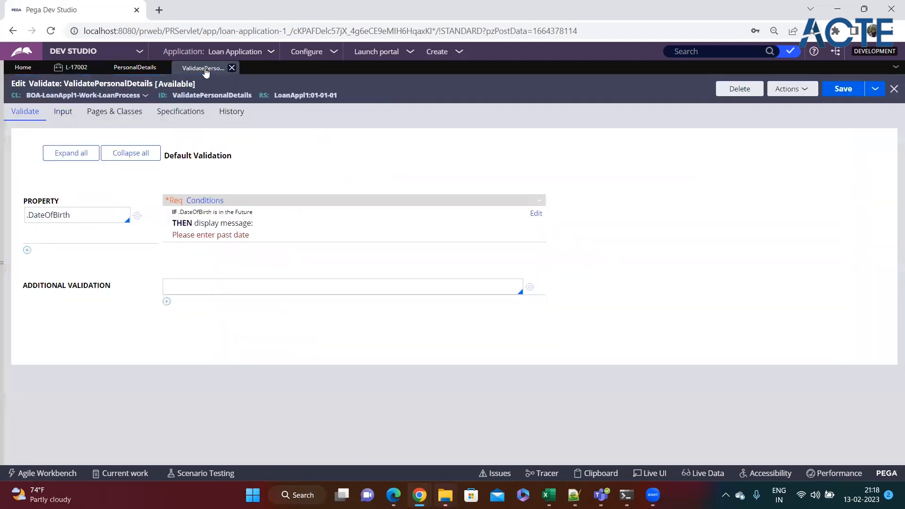
pyautogui.click(27, 250)
pyautogui.click(36, 252)
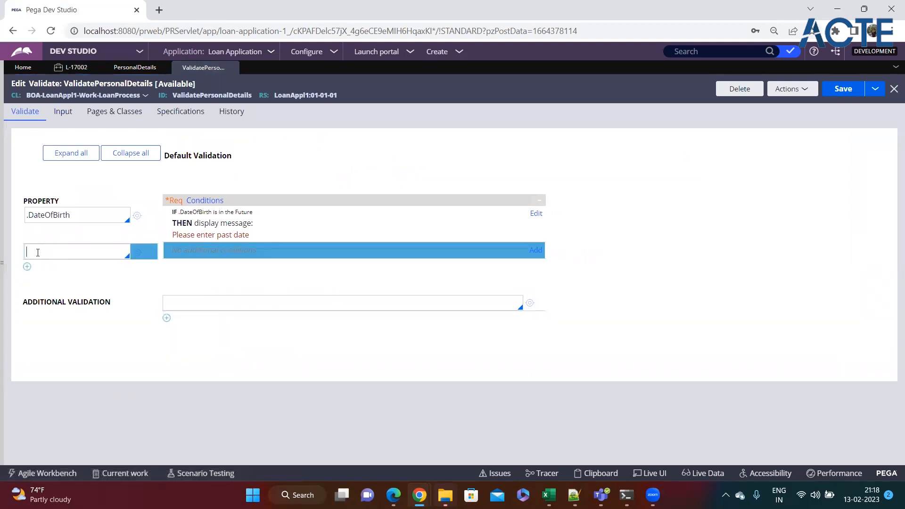
pyautogui.write('.em')
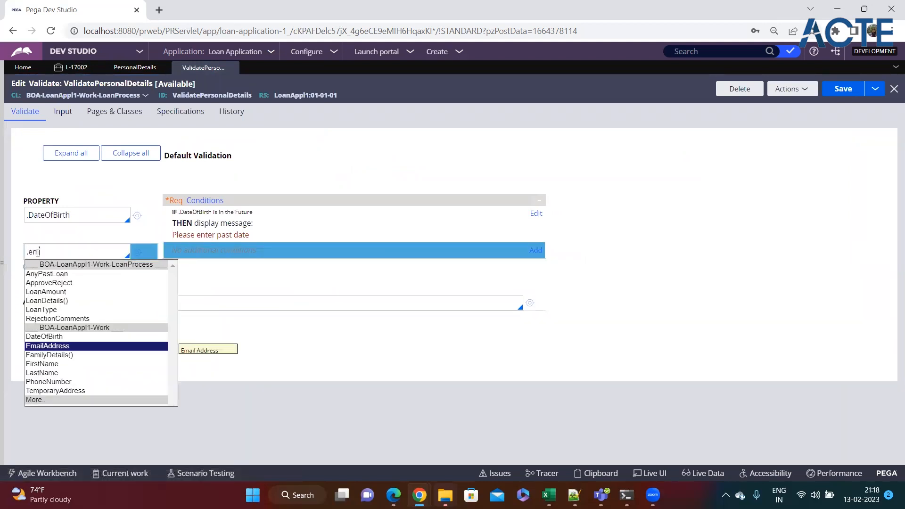
pyautogui.press('Return')
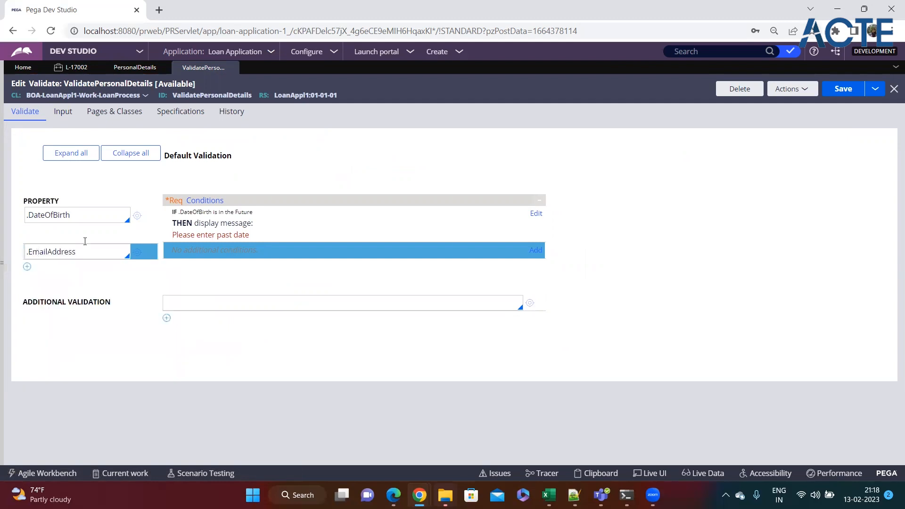
pyautogui.click(535, 250)
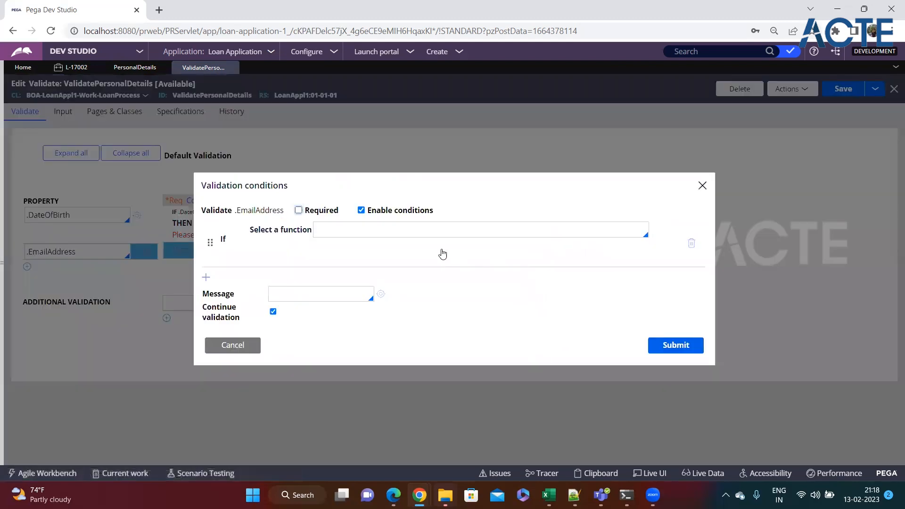
# Choose the 'Validation of … using … fails' function for .EmailAddress
pyautogui.click(375, 230)
pyautogui.write('edit')
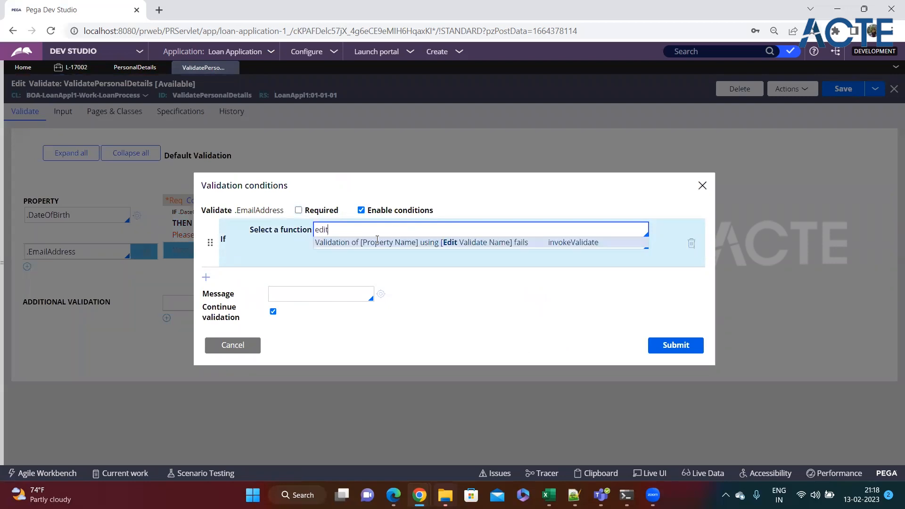
pyautogui.click(378, 242)
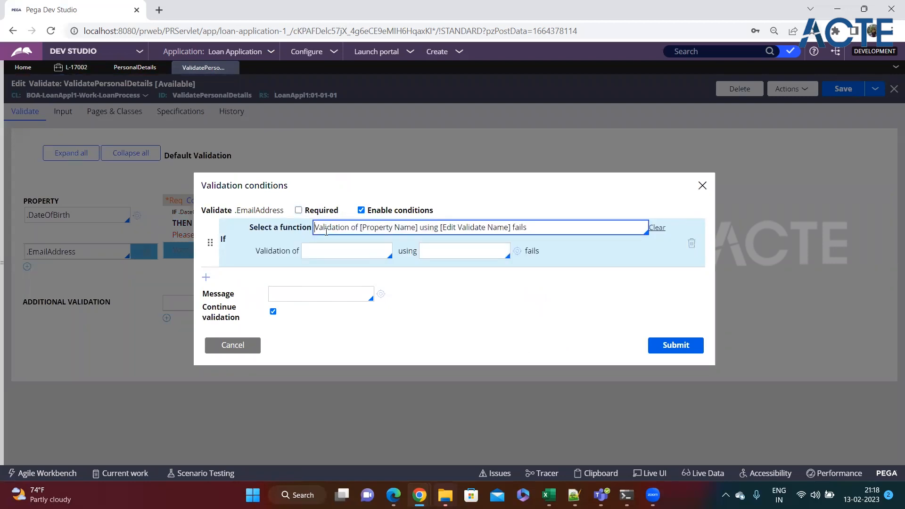
pyautogui.click(324, 253)
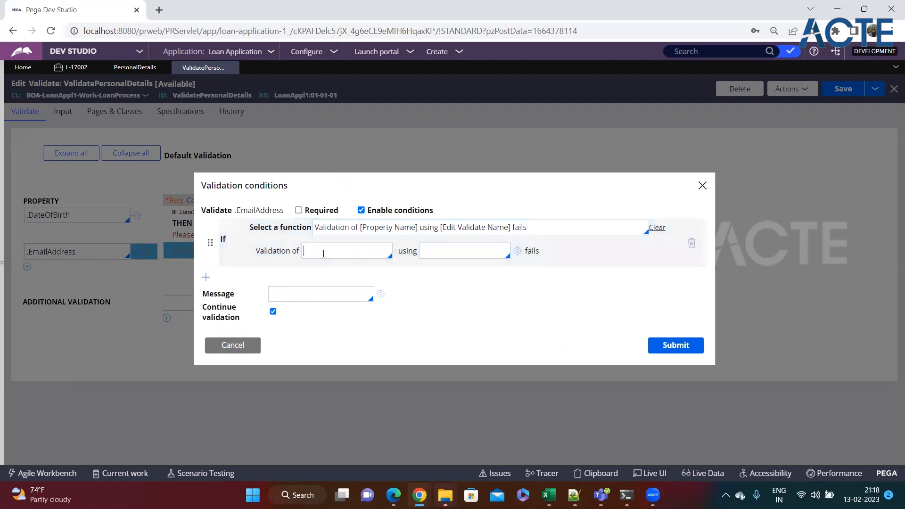
pyautogui.write('.')
pyautogui.press('Down')
pyautogui.press('Down')
pyautogui.press('Down')
pyautogui.press('Down')
pyautogui.press('Down')
pyautogui.press('Down')
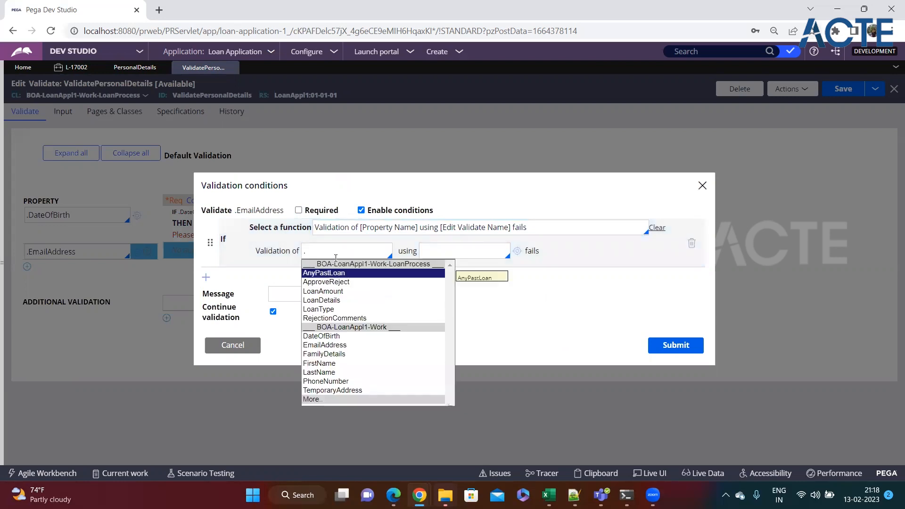
pyautogui.press('Down')
pyautogui.press('Down')
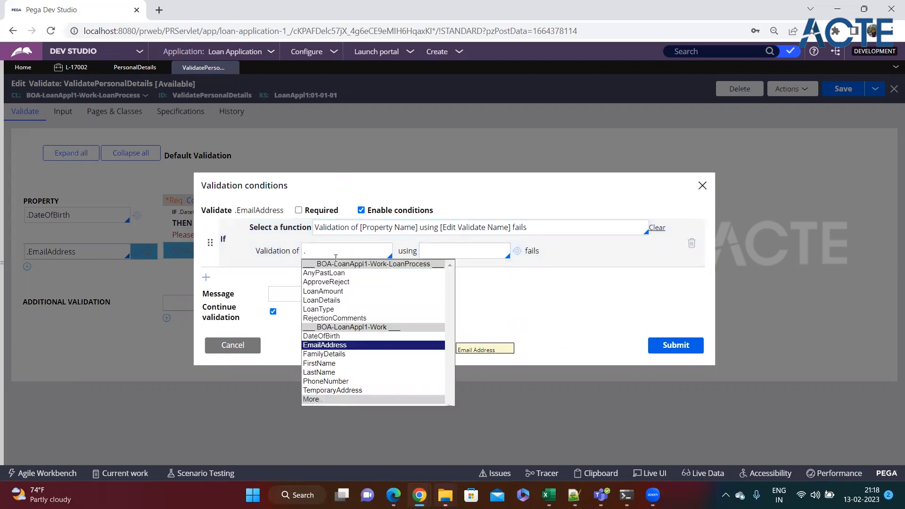
pyautogui.press('Return')
# Set the validation rule to ValidEmailAddress and inspect its Java source
pyautogui.click(439, 253)
pyautogui.write('valid')
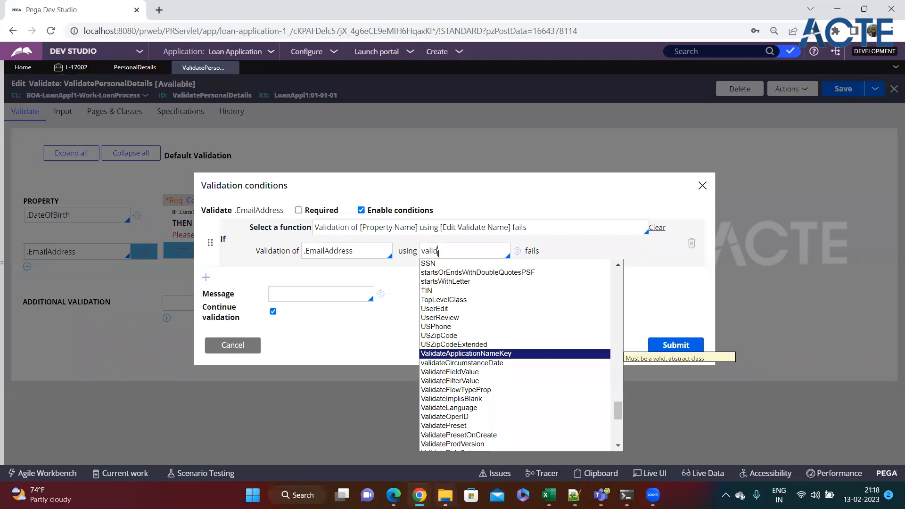
pyautogui.write('em')
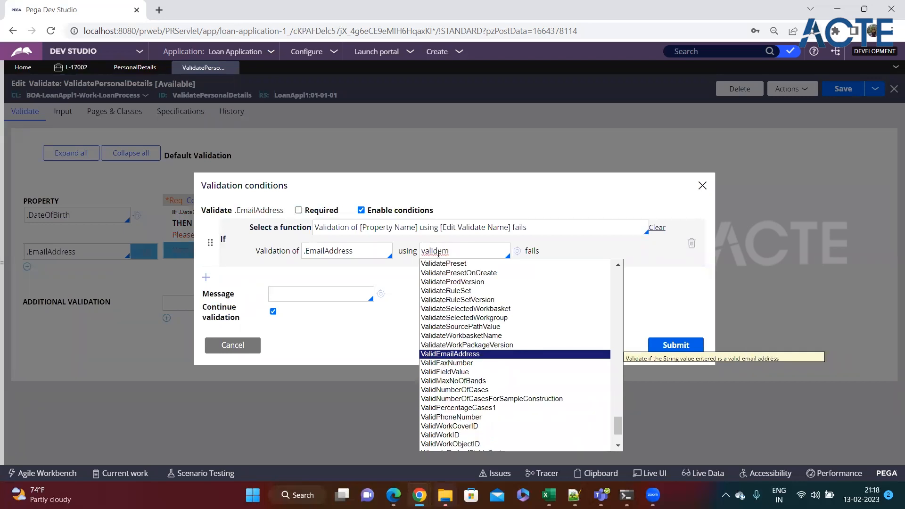
pyautogui.press('Return')
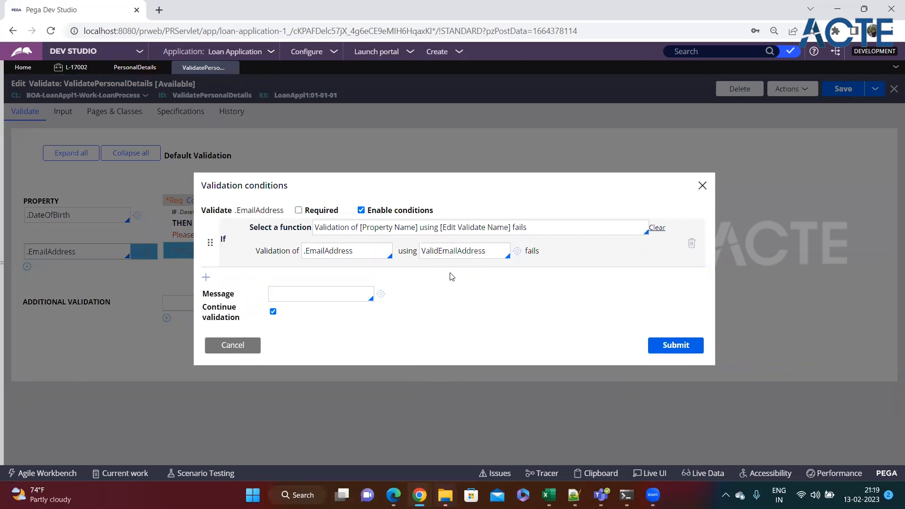
pyautogui.click(517, 252)
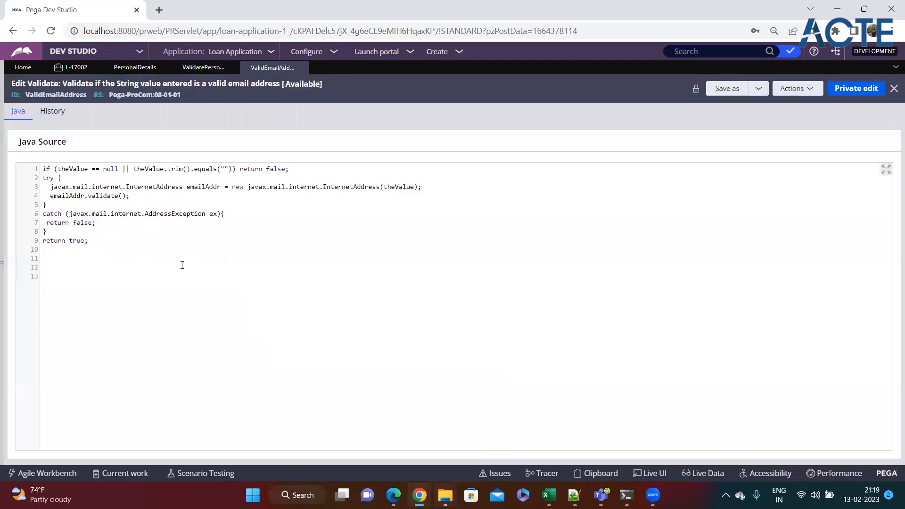
pyautogui.moveTo(179, 243); pyautogui.dragTo(33, 175)
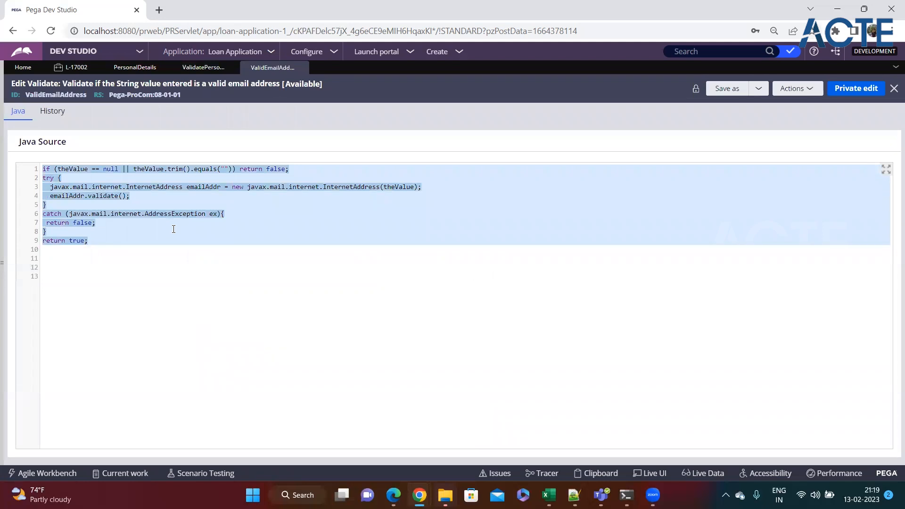
# Close the ValidEmailAddress tab to return to the .EmailAddress conditions
pyautogui.click(166, 243)
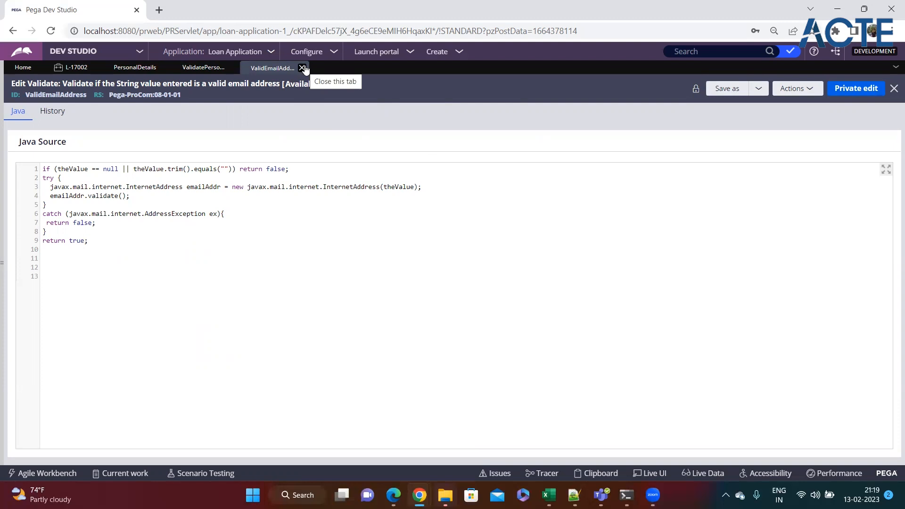
pyautogui.click(303, 68)
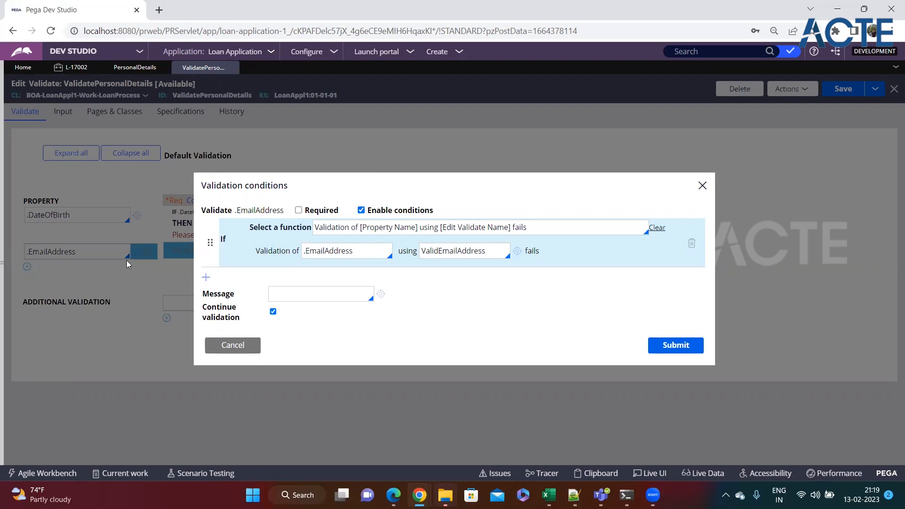
# Enter the message "Please enter valid email address", submit the condition, and save the rule
pyautogui.click(447, 254)
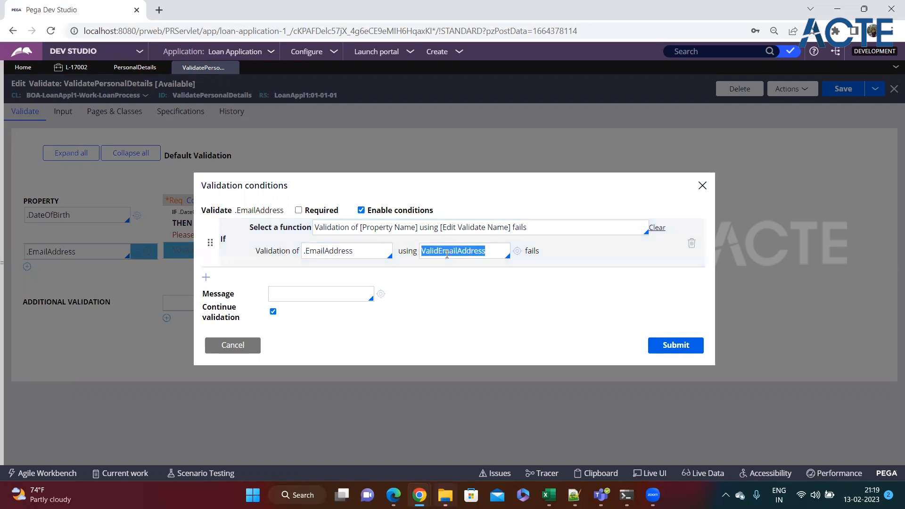
pyautogui.click(492, 255)
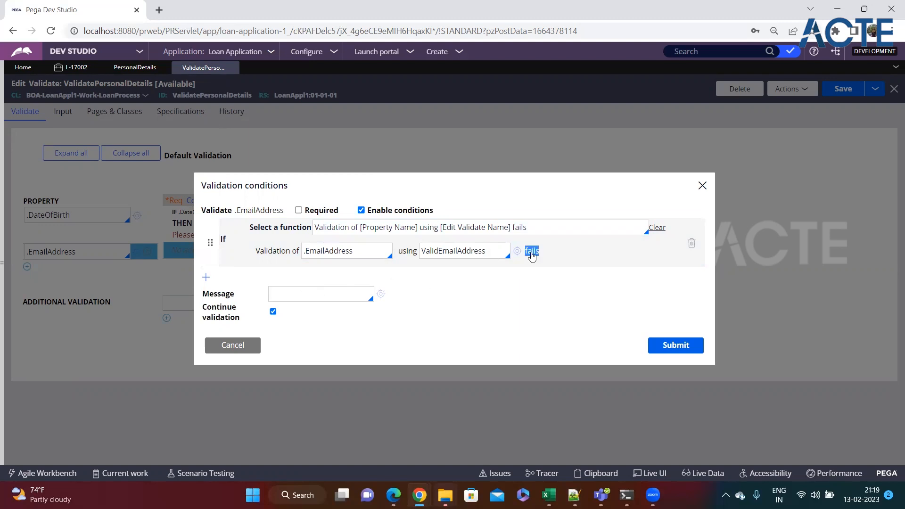
pyautogui.write('"')
pyautogui.write('PLease')
pyautogui.press('BackSpace')
pyautogui.press('BackSpace')
pyautogui.press('BackSpace')
pyautogui.press('BackSpace')
pyautogui.press('BackSpace')
pyautogui.press('BackSpace')
pyautogui.write('Please')
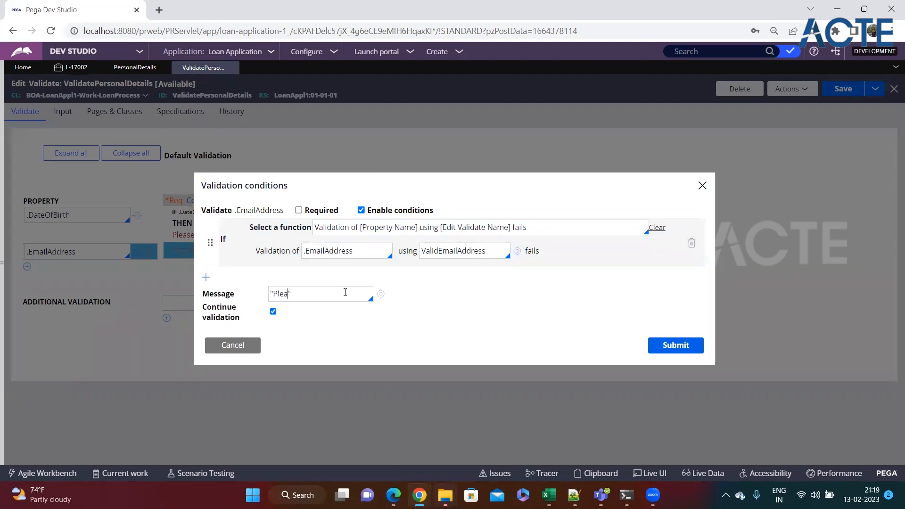
pyautogui.press('BackSpace')
pyautogui.press('BackSpace')
pyautogui.write('se enter')
pyautogui.write(' valid email')
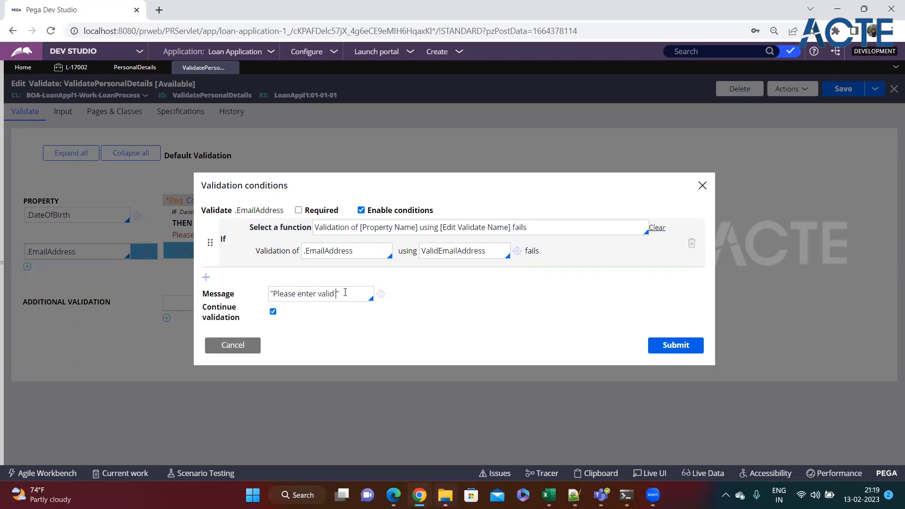
pyautogui.write(' address')
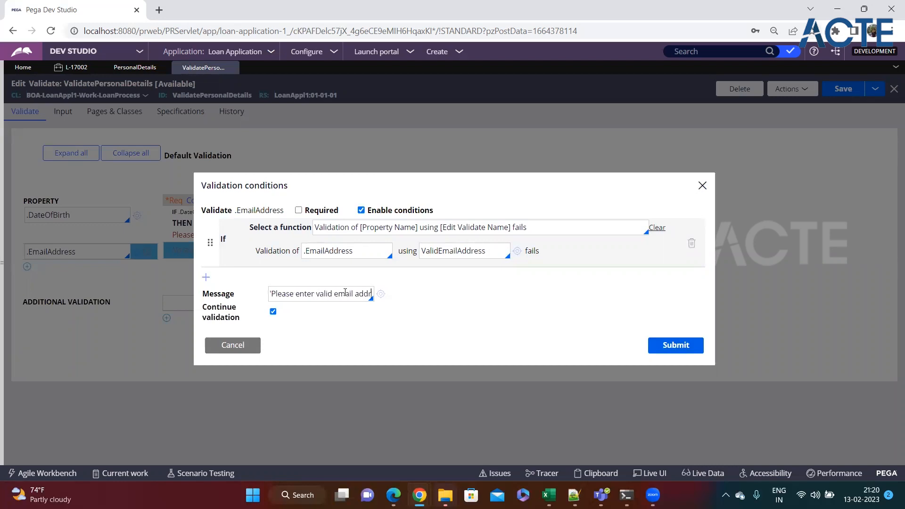
pyautogui.click(684, 350)
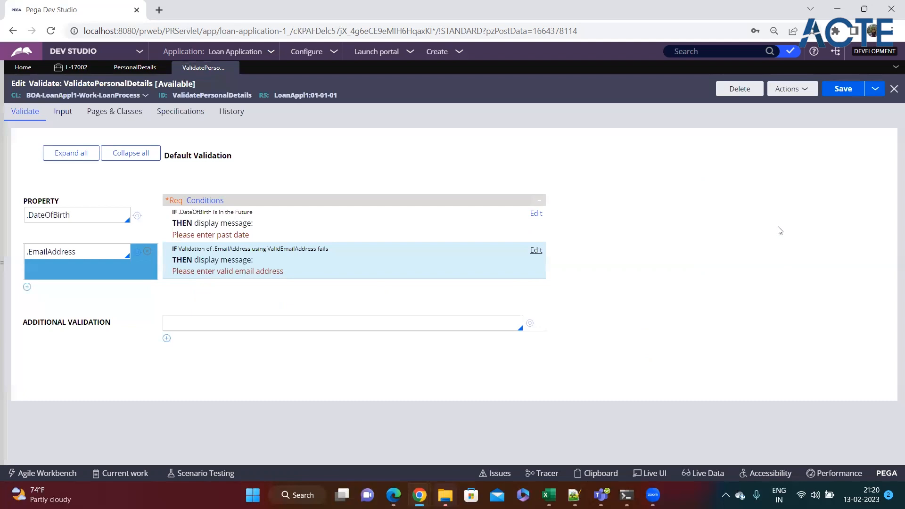
pyautogui.click(854, 88)
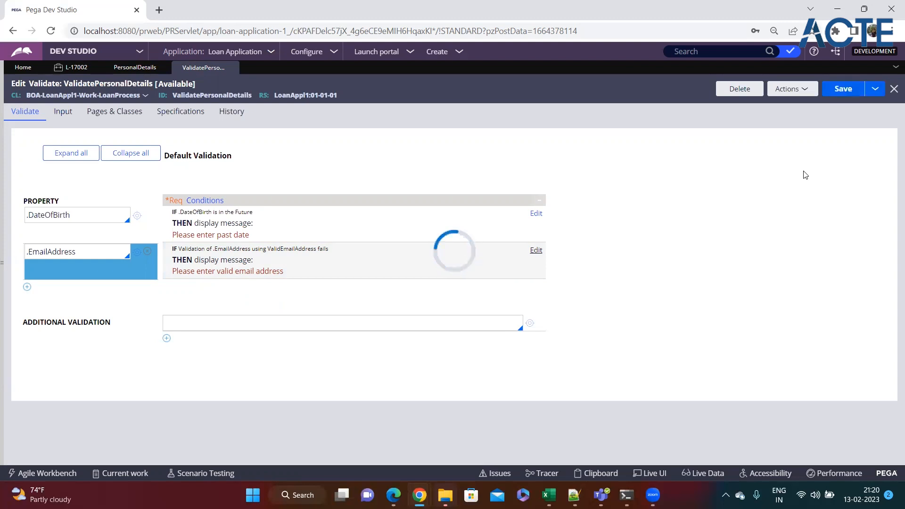
# Submit the L-17002 form with the invalid email value and see the email error
pyautogui.click(133, 67)
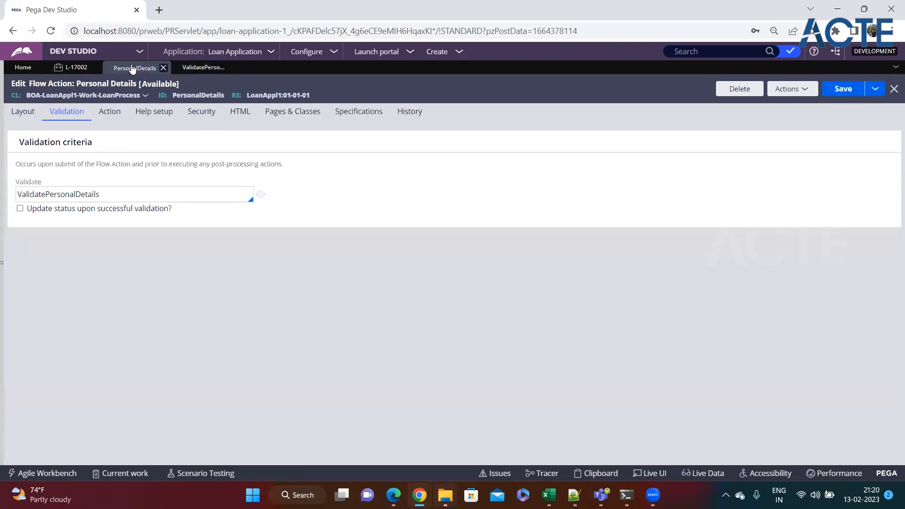
pyautogui.click(71, 67)
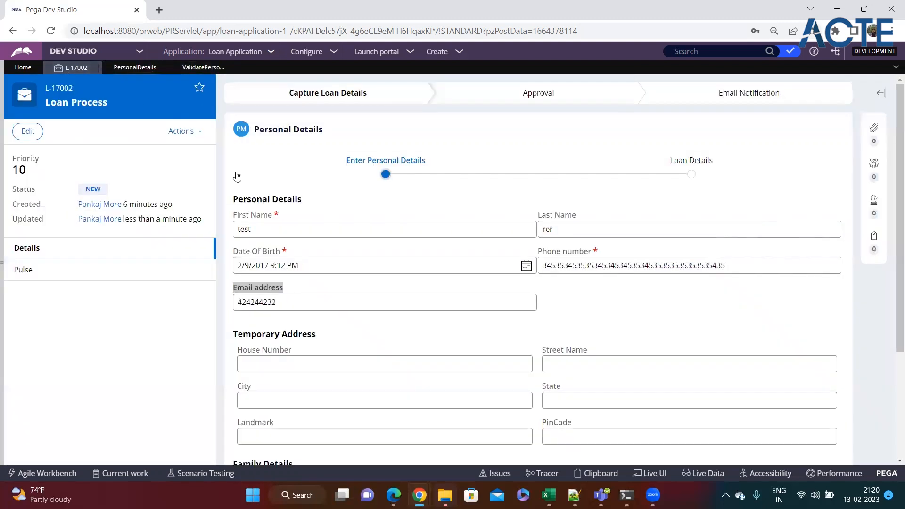
pyautogui.doubleClick(305, 301)
pyautogui.scroll(-3, 792, 372)
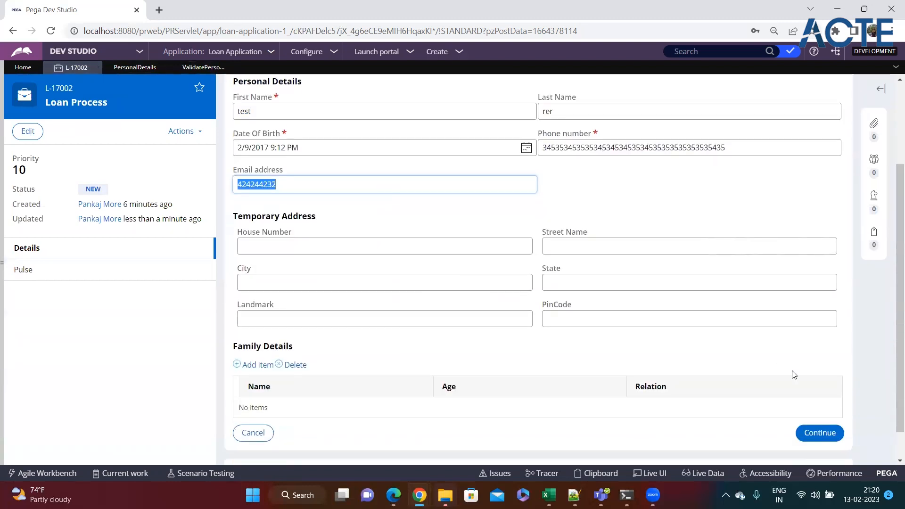
pyautogui.click(819, 432)
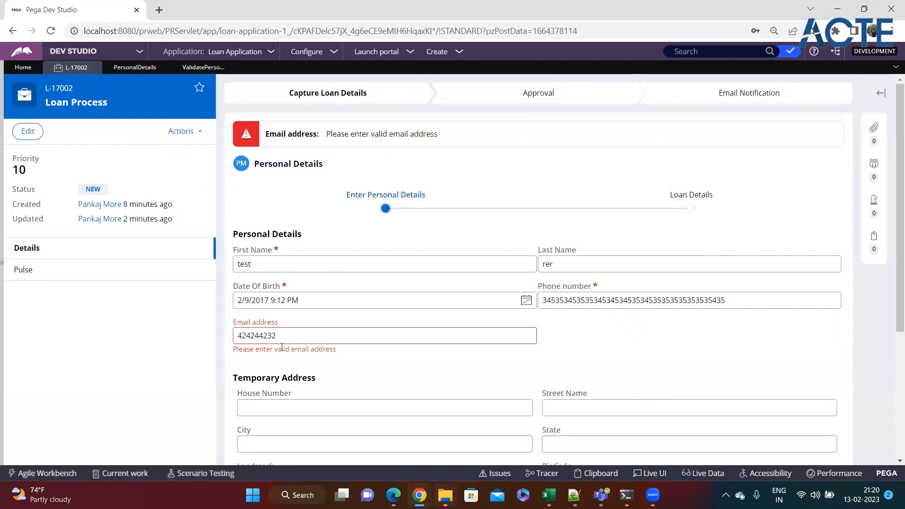
pyautogui.moveTo(235, 349); pyautogui.dragTo(368, 354)
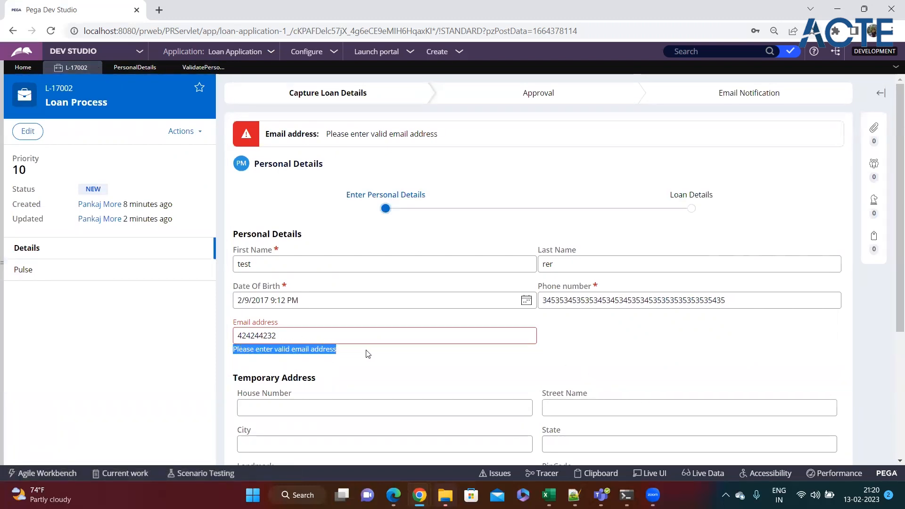
# Replace the Email address with a properly formatted address and submit successfully
pyautogui.click(303, 336)
pyautogui.hotkey('ctrl', 'a')
pyautogui.scroll(-4, 701, 373)
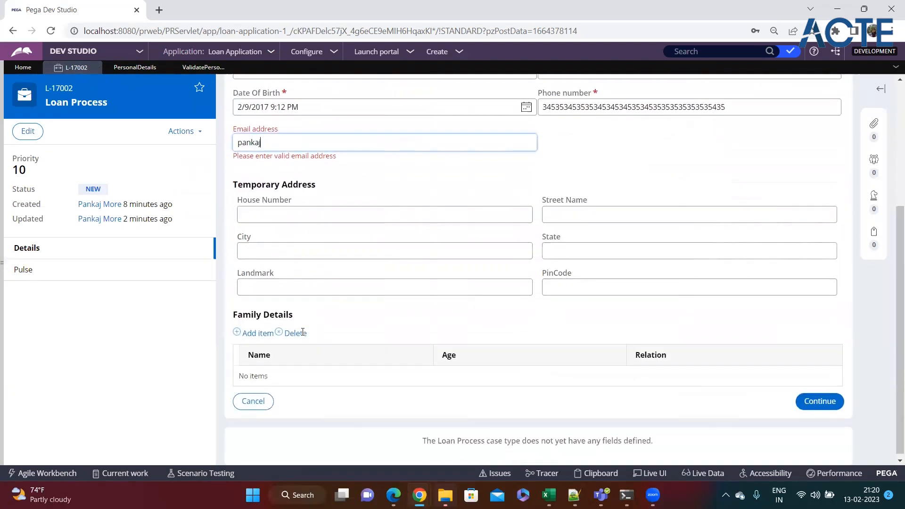
pyautogui.click(819, 398)
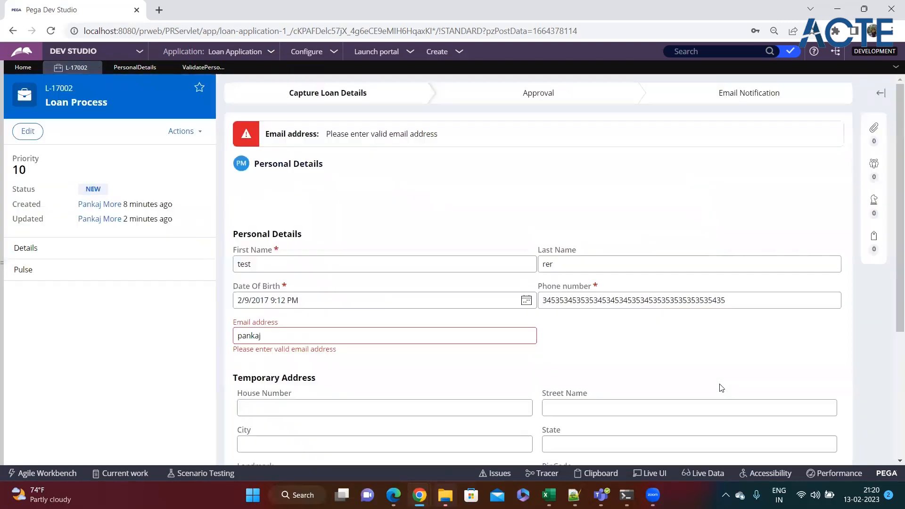
pyautogui.doubleClick(253, 339)
pyautogui.click(282, 341)
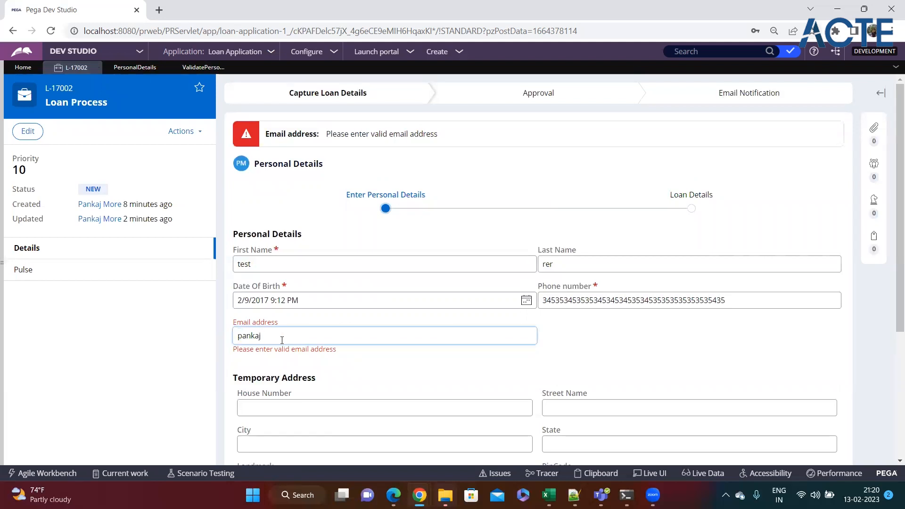
pyautogui.write('@pega.com')
pyautogui.moveTo(300, 336); pyautogui.dragTo(242, 333)
pyautogui.scroll(-4, 395, 367)
pyautogui.click(799, 418)
# Review the Personal Details fields, then switch to the ValidatePersonalDetails rule
pyautogui.click(309, 299)
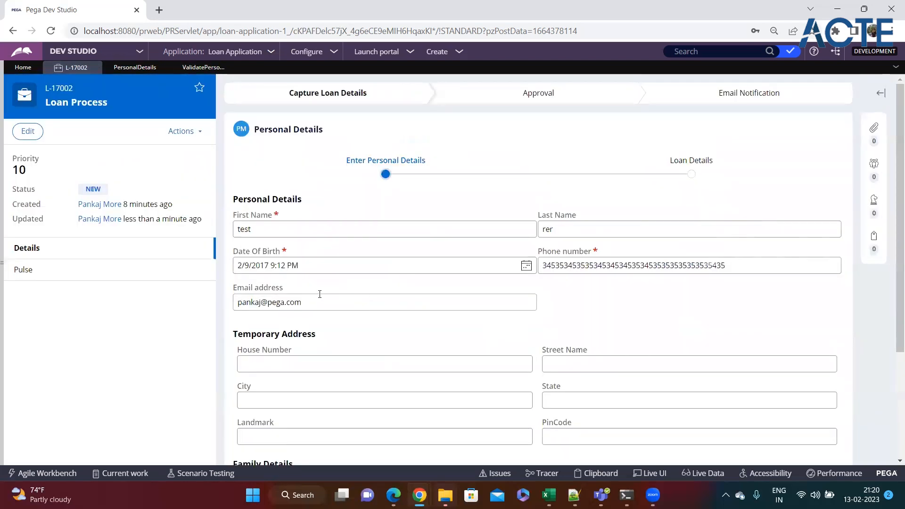
pyautogui.click(316, 265)
pyautogui.click(315, 303)
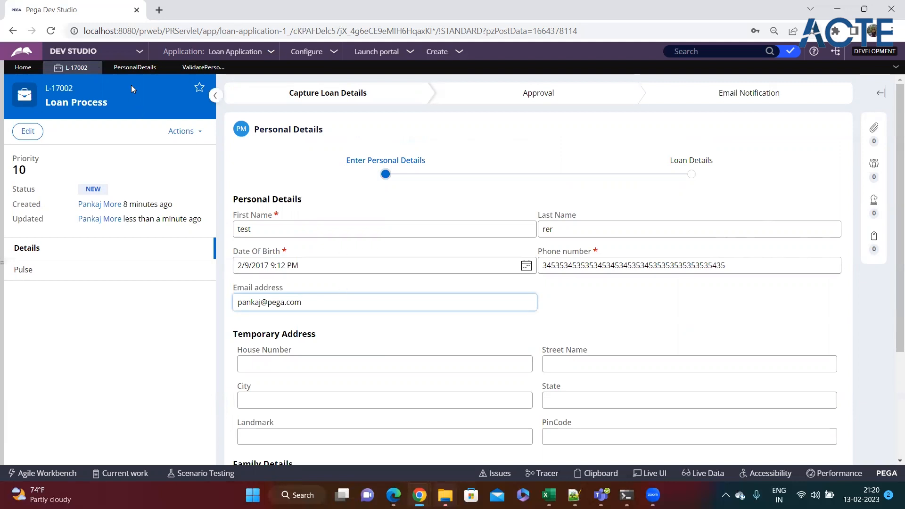
pyautogui.click(202, 68)
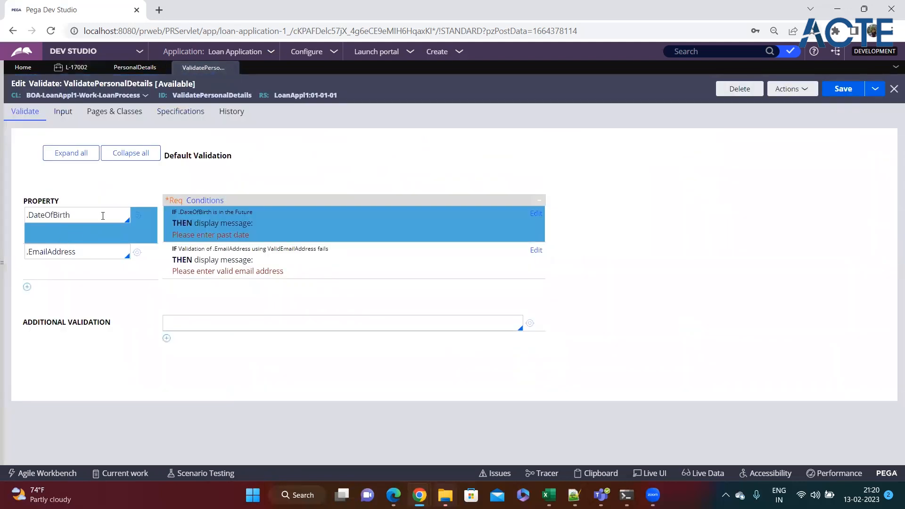
pyautogui.click(71, 67)
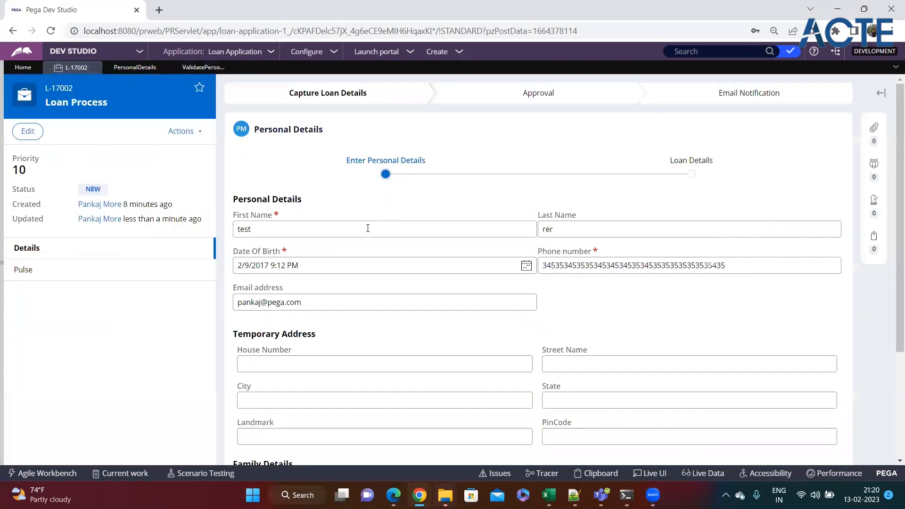
pyautogui.moveTo(278, 218); pyautogui.dragTo(235, 216)
pyautogui.click(292, 223)
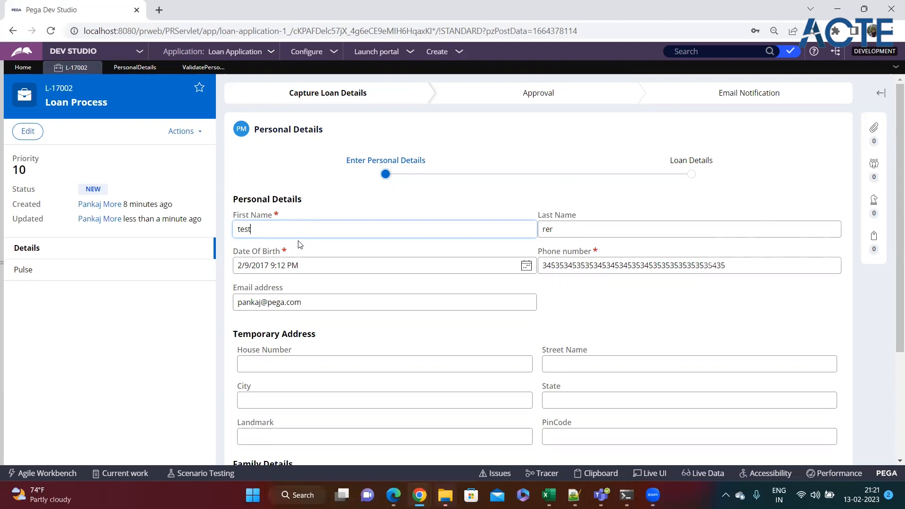
pyautogui.click(304, 265)
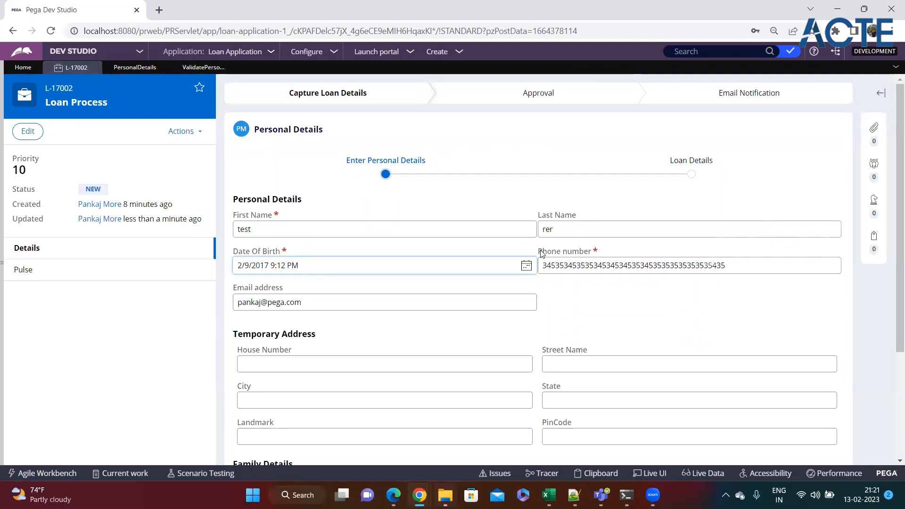
pyautogui.click(216, 65)
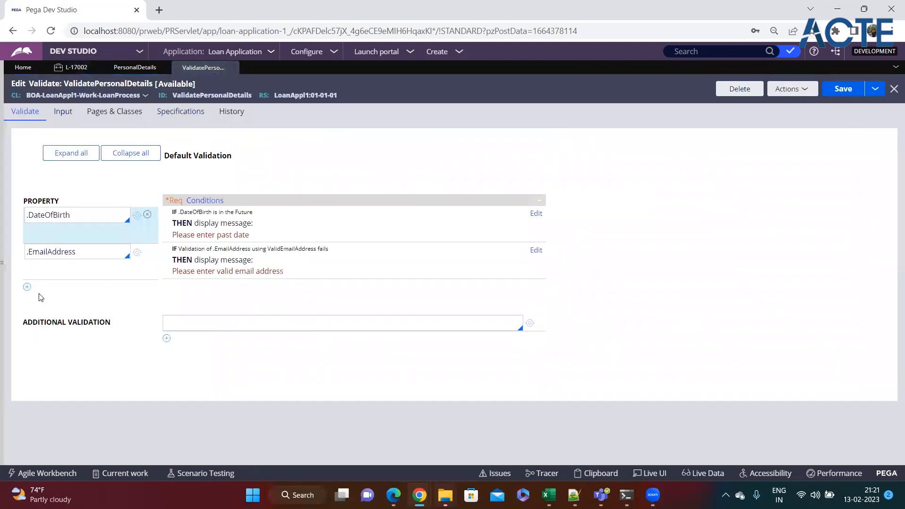
# Add a property row for .PhoneNumber and open its validation conditions
pyautogui.click(28, 287)
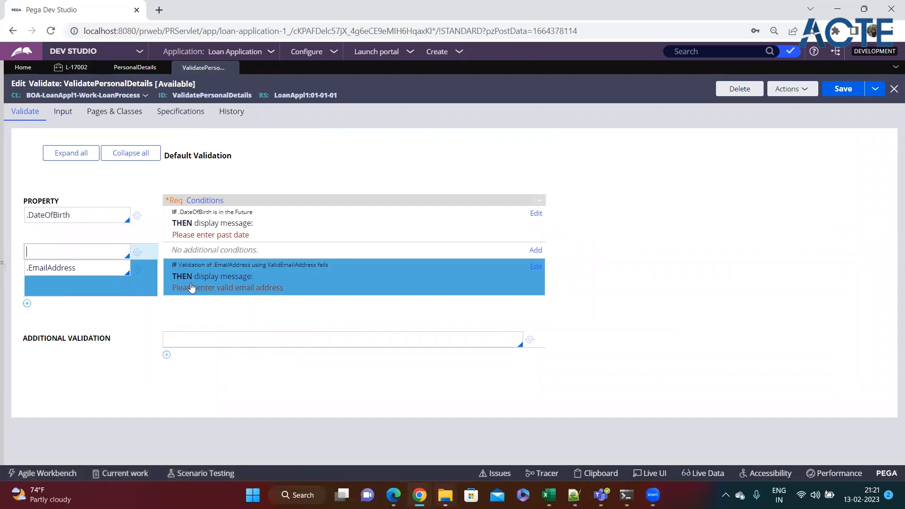
pyautogui.click(81, 251)
pyautogui.write('.')
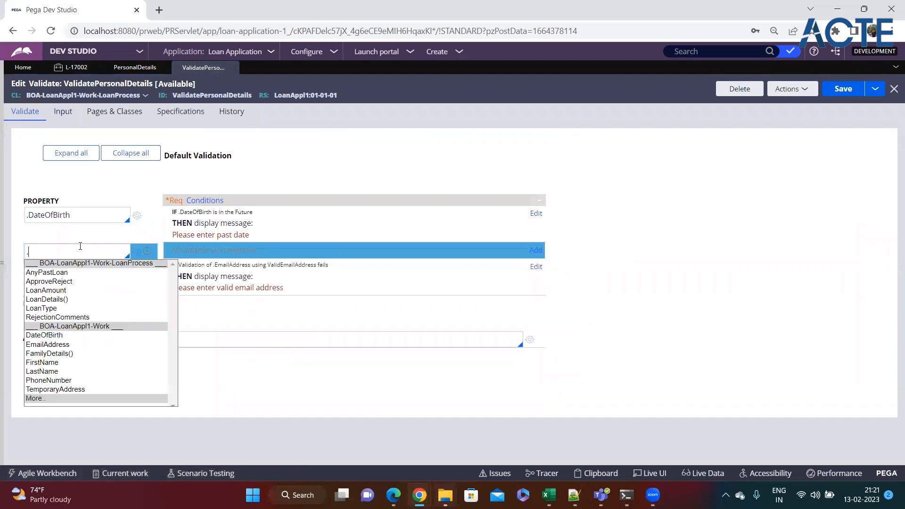
pyautogui.write('ph')
pyautogui.press('Return')
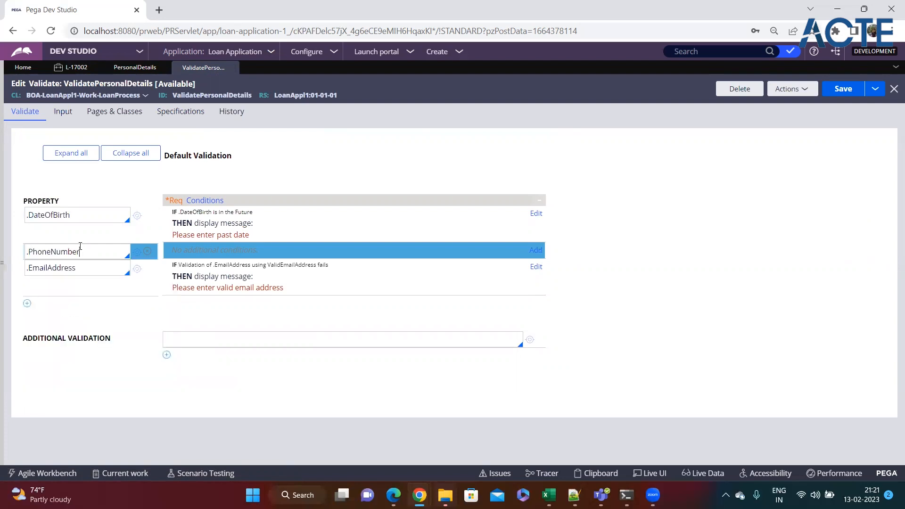
pyautogui.click(532, 253)
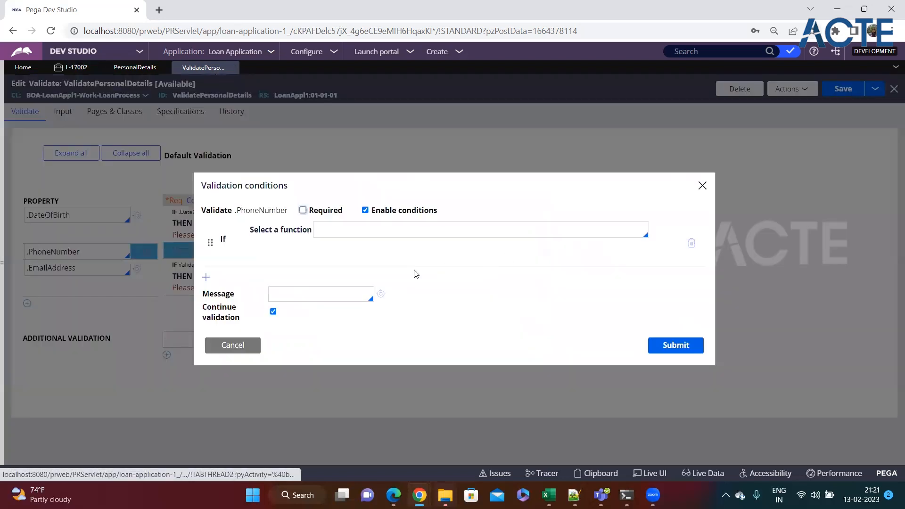
# Make the condition 'Validation of .PhoneNumber using ValidPhoneNumber fails'
pyautogui.click(370, 230)
pyautogui.write('edit')
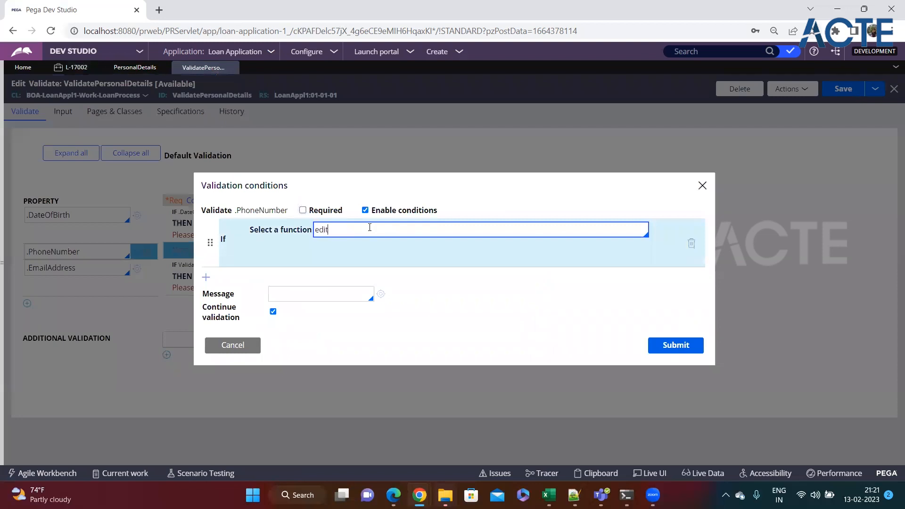
pyautogui.click(367, 242)
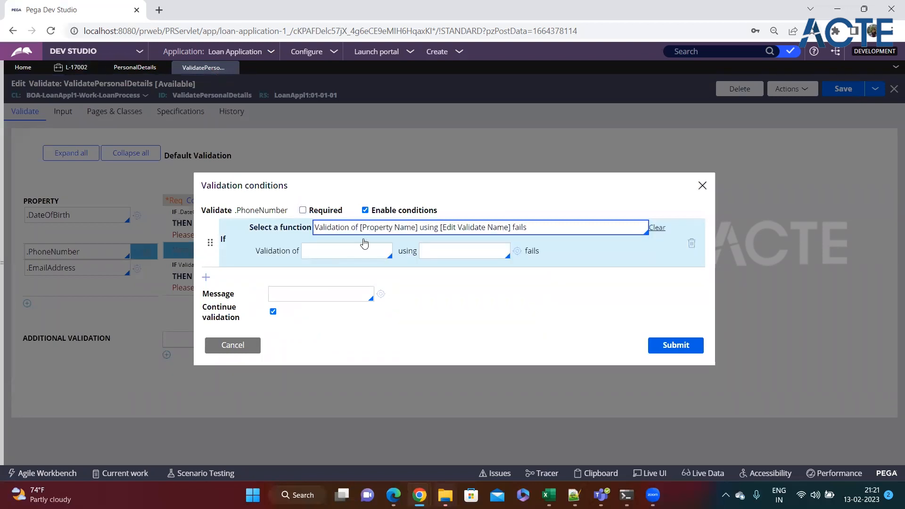
pyautogui.click(347, 254)
pyautogui.write('.ph')
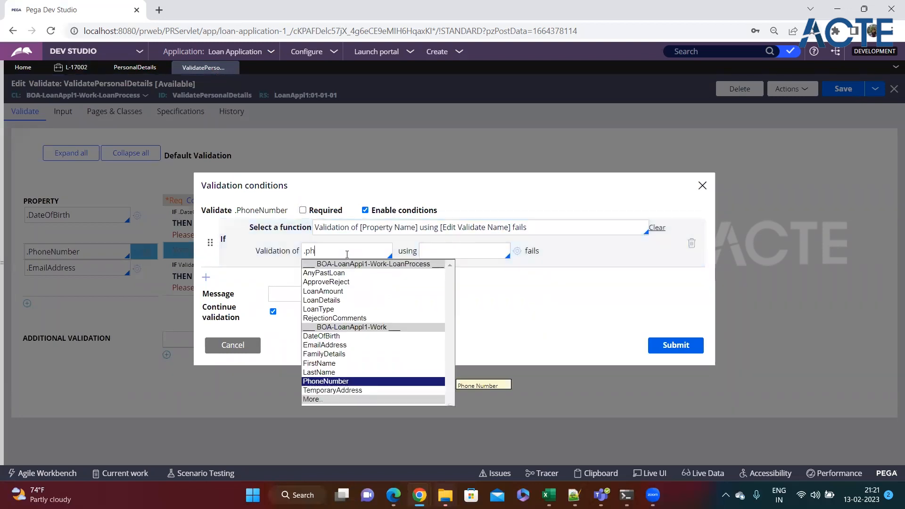
pyautogui.press('Return')
pyautogui.click(455, 254)
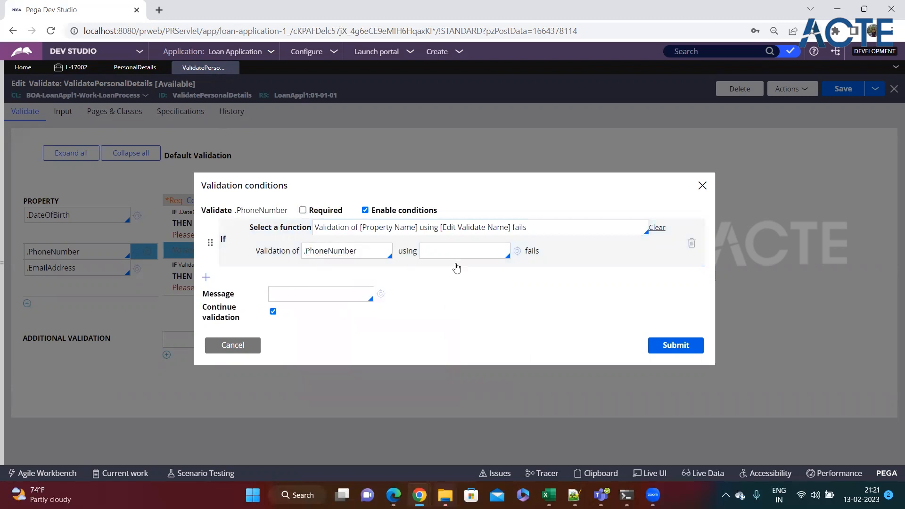
pyautogui.write('validpho')
pyautogui.press('Return')
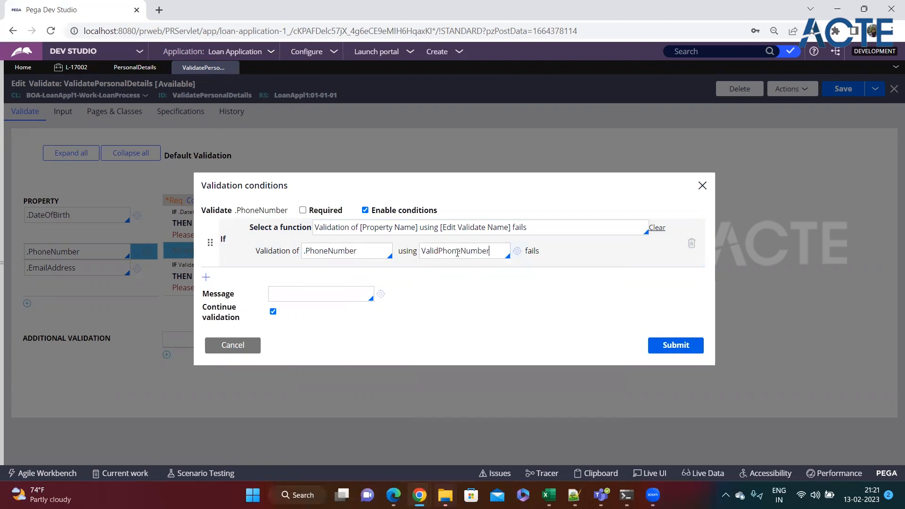
# Set the message "Please enter valid phone number" and submit the condition
pyautogui.click(355, 294)
pyautogui.write('""')
pyautogui.write('Please ent')
pyautogui.write('er valid ')
pyautogui.write('phone n')
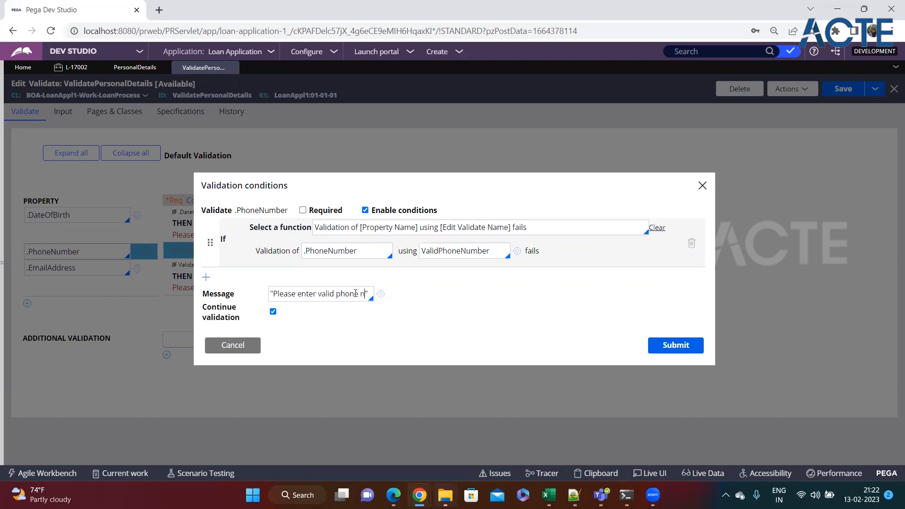
pyautogui.write('umber')
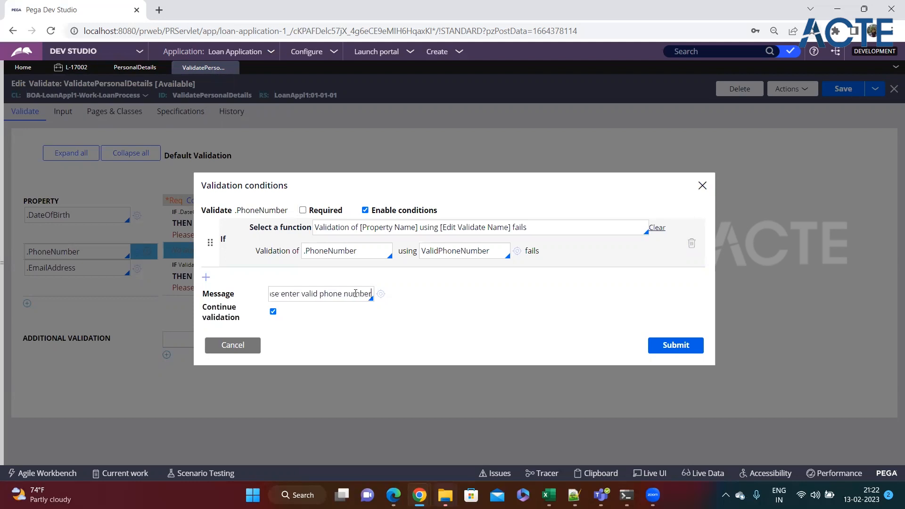
pyautogui.click(676, 345)
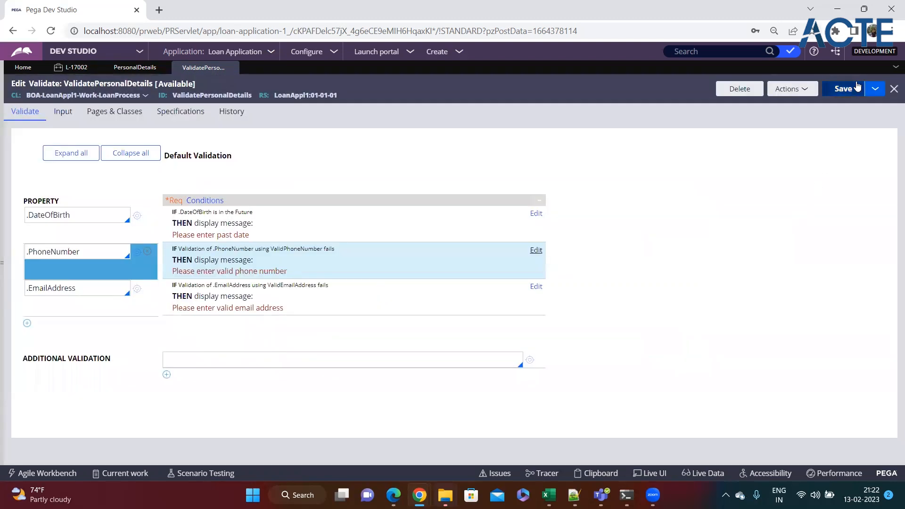
pyautogui.click(537, 250)
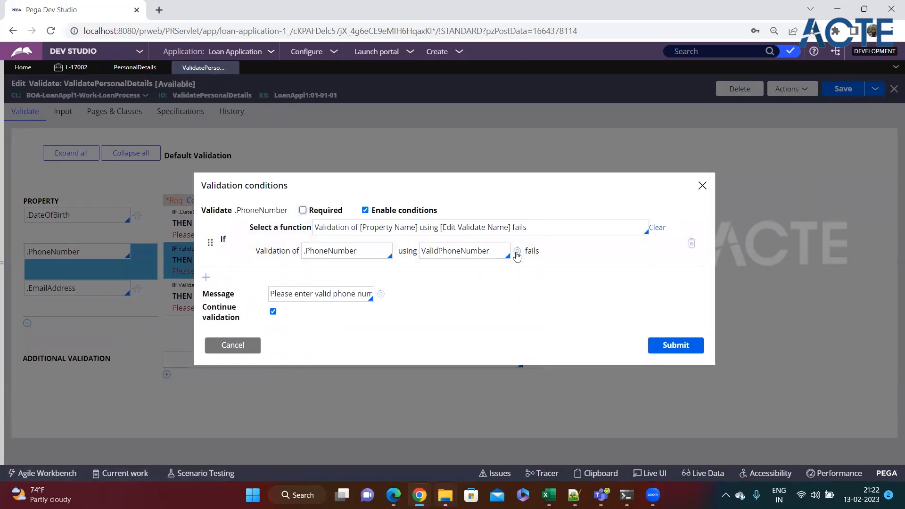
pyautogui.click(517, 253)
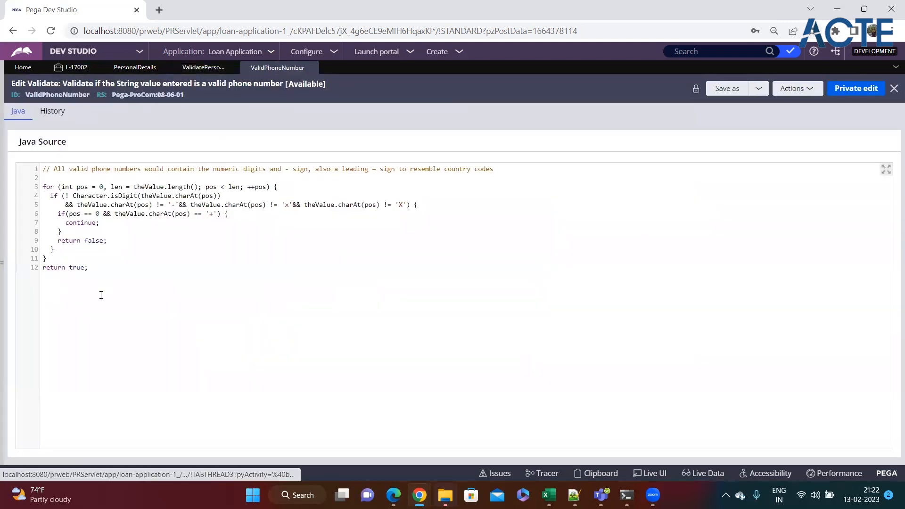
pyautogui.moveTo(88, 267); pyautogui.dragTo(29, 165)
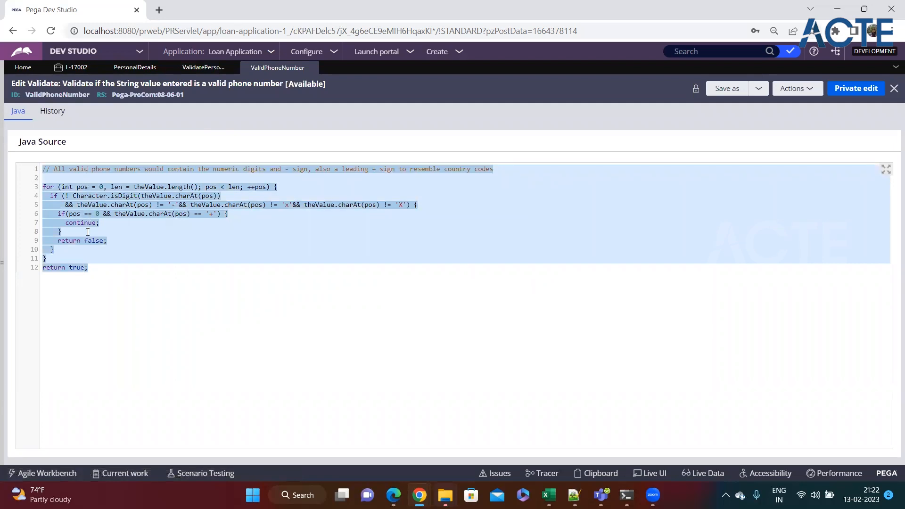
pyautogui.click(88, 249)
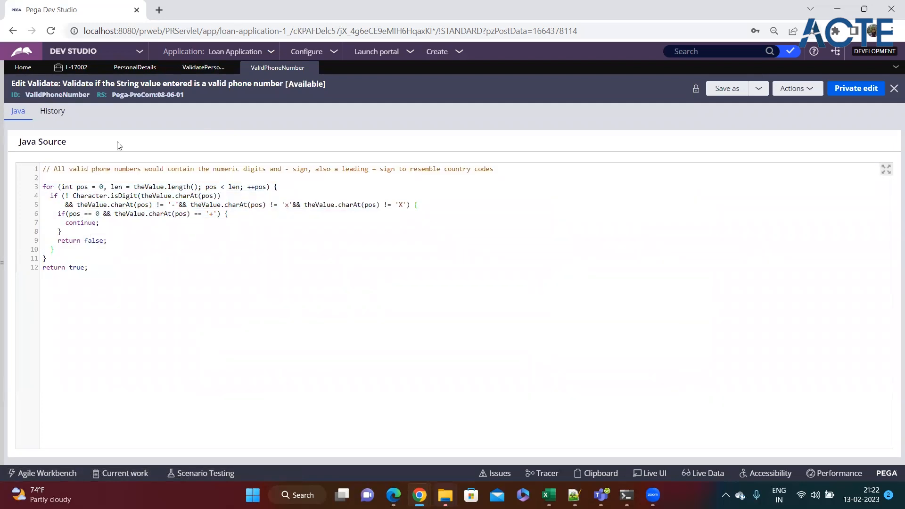
pyautogui.doubleClick(48, 94)
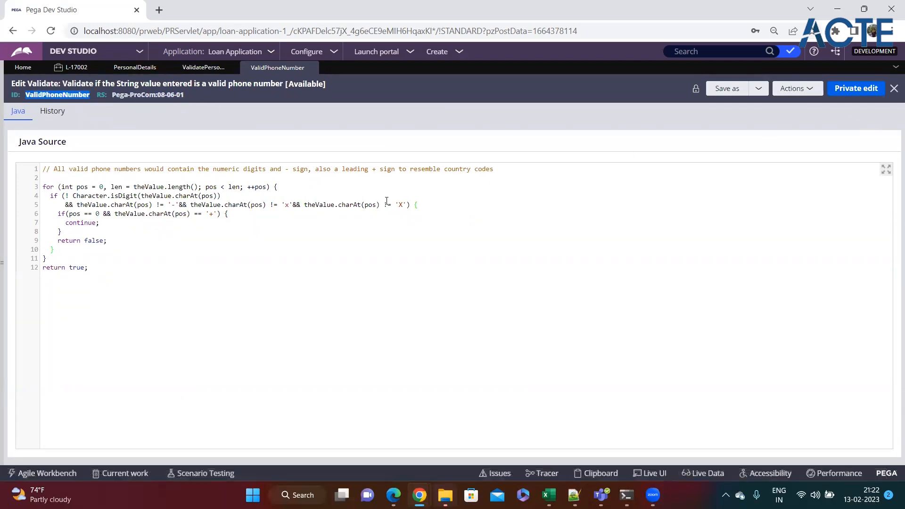
pyautogui.moveTo(89, 267); pyautogui.dragTo(33, 166)
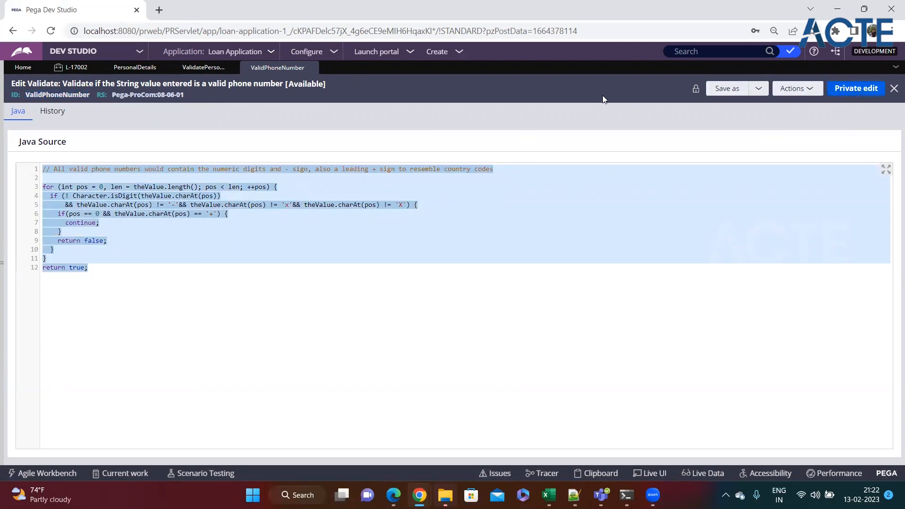
pyautogui.click(242, 290)
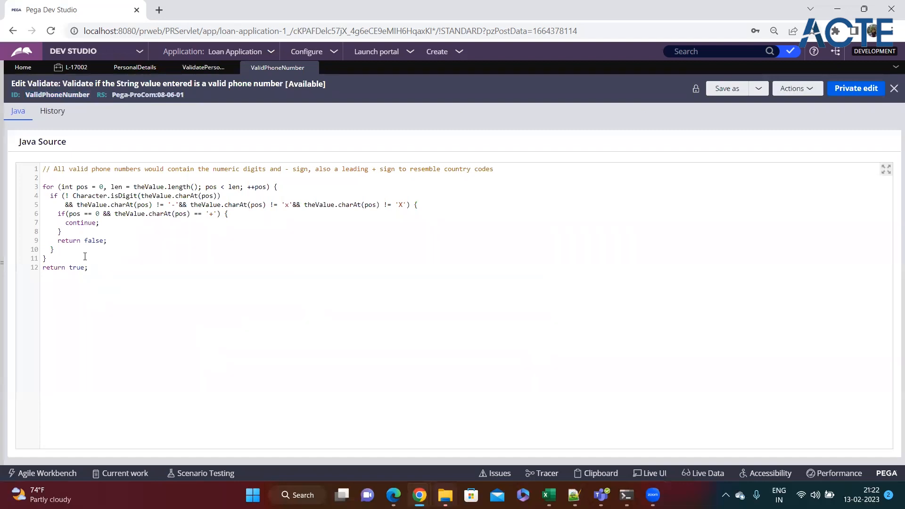
pyautogui.moveTo(89, 267); pyautogui.dragTo(54, 168)
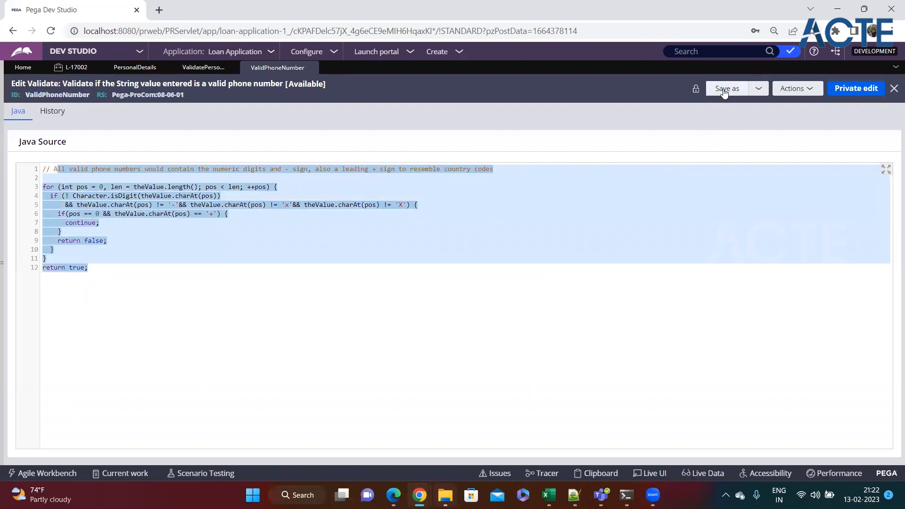
pyautogui.moveTo(136, 293); pyautogui.dragTo(37, 165)
pyautogui.click(138, 273)
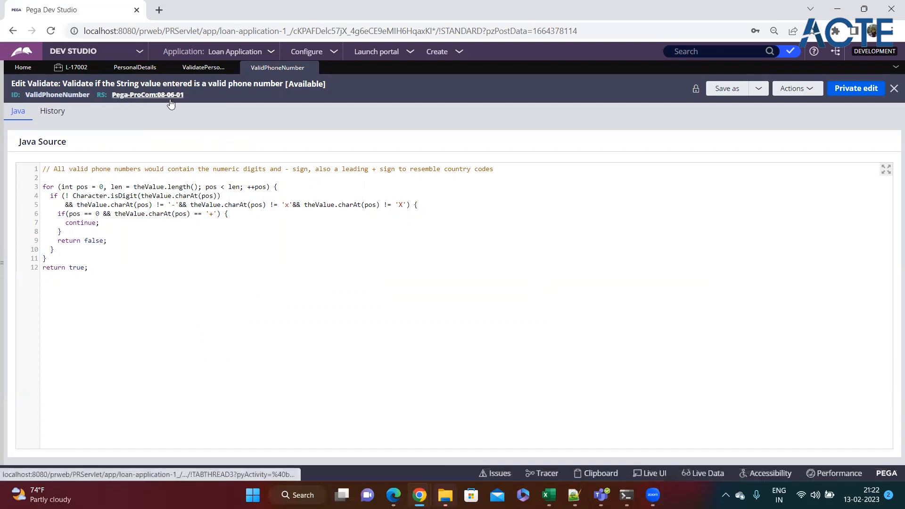
pyautogui.click(734, 91)
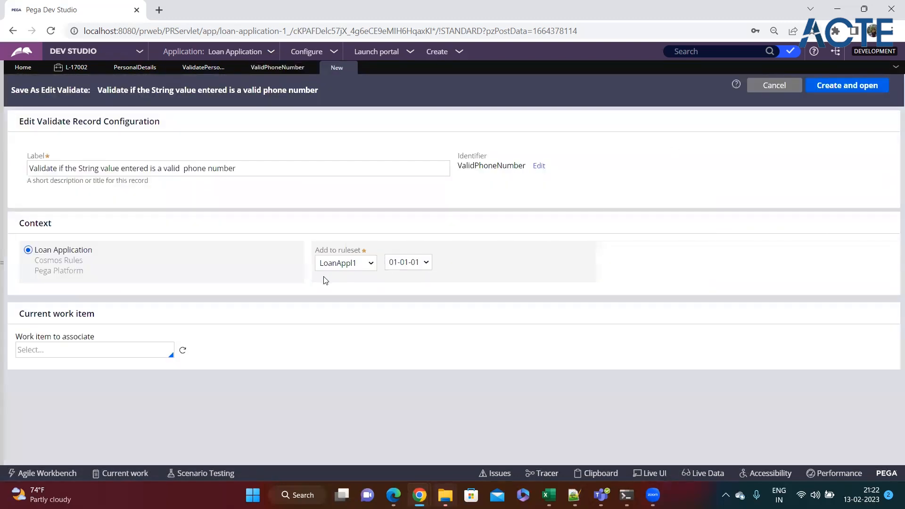
pyautogui.click(323, 263)
pyautogui.click(821, 88)
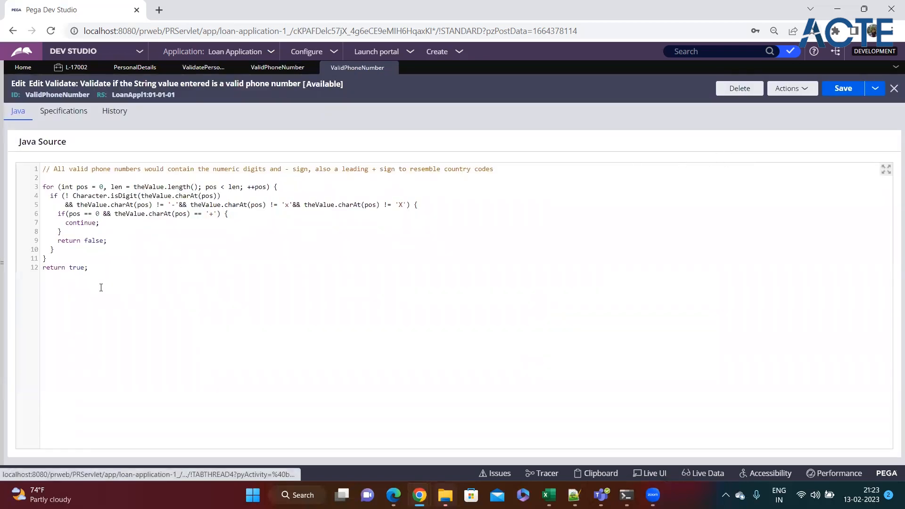
pyautogui.moveTo(100, 288); pyautogui.dragTo(73, 223)
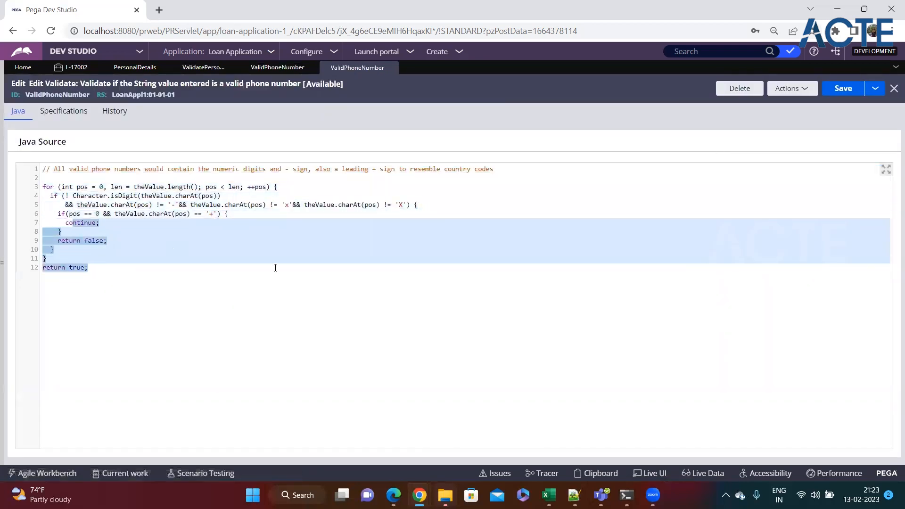
pyautogui.write('slhdf kjsdhf')
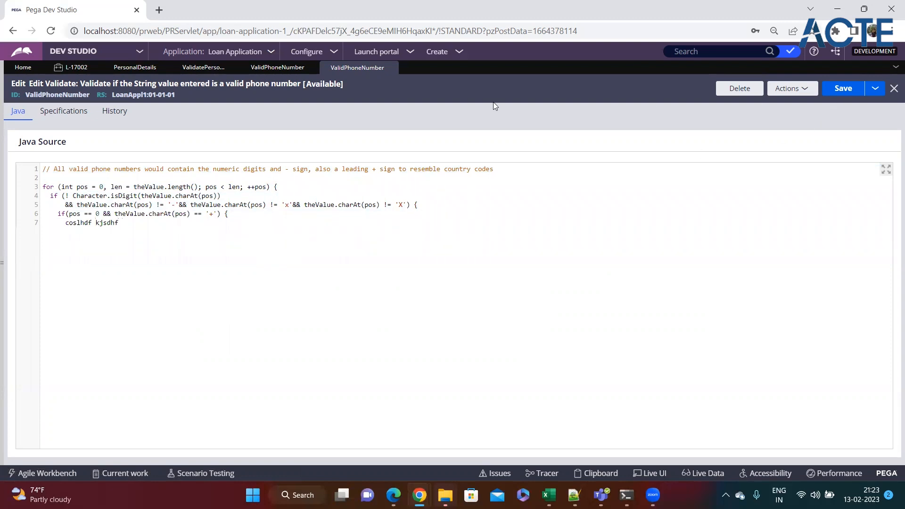
pyautogui.click(396, 67)
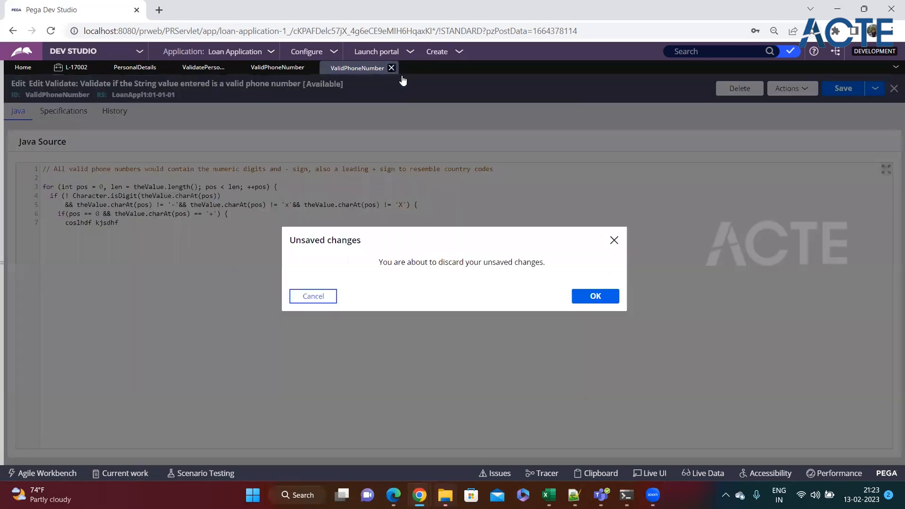
pyautogui.click(614, 240)
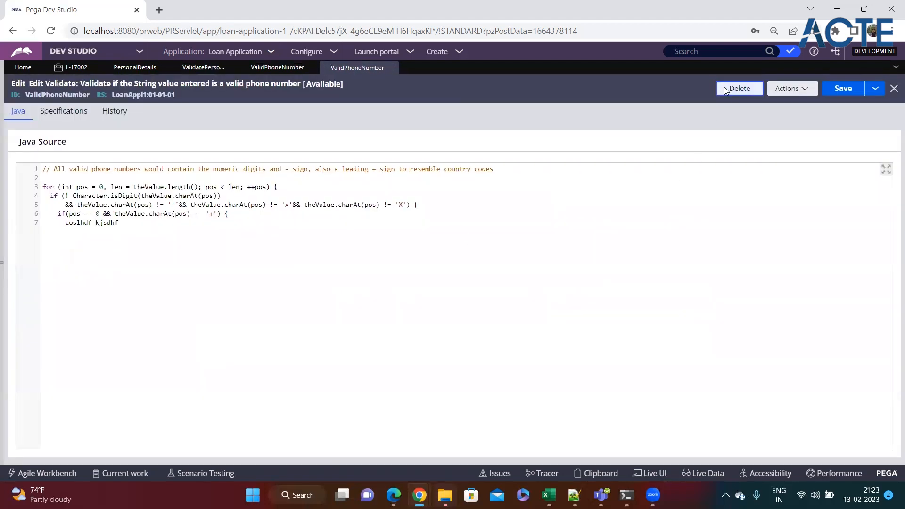
pyautogui.click(726, 88)
pyautogui.write('sdf')
pyautogui.click(611, 314)
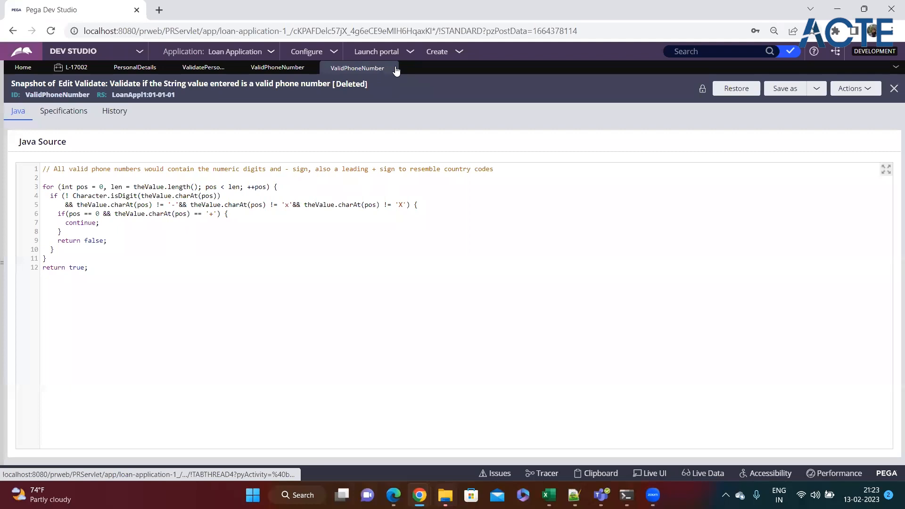
pyautogui.click(393, 67)
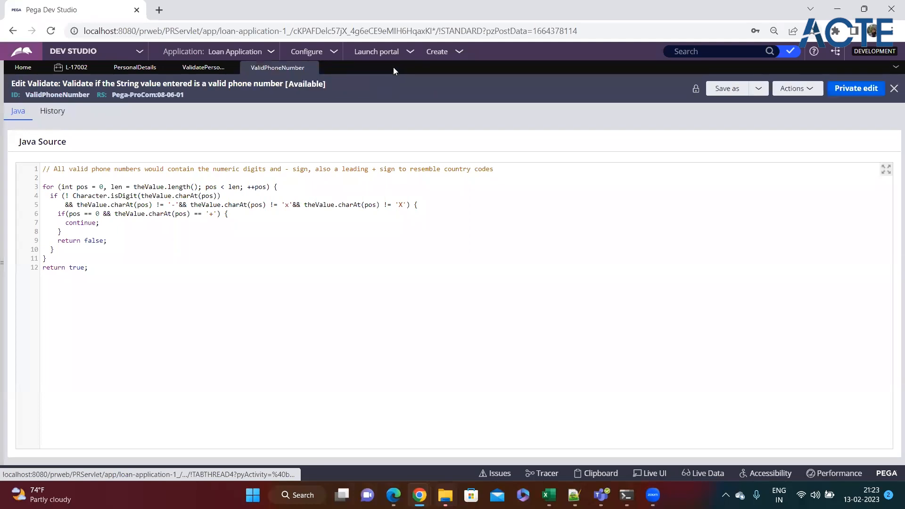
# Move the L-17002 form on to Loan Details and back to Personal Details, selecting the phone value
pyautogui.click(71, 68)
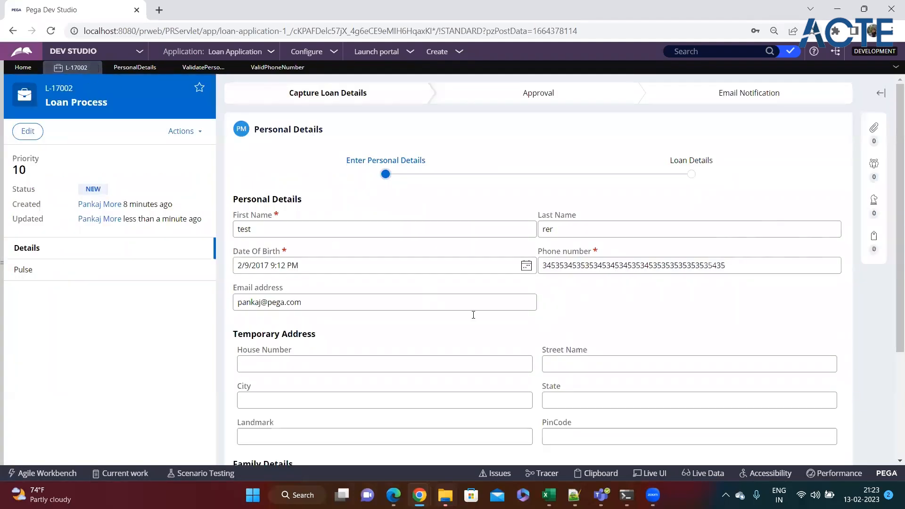
pyautogui.scroll(-3, 760, 405)
pyautogui.click(823, 400)
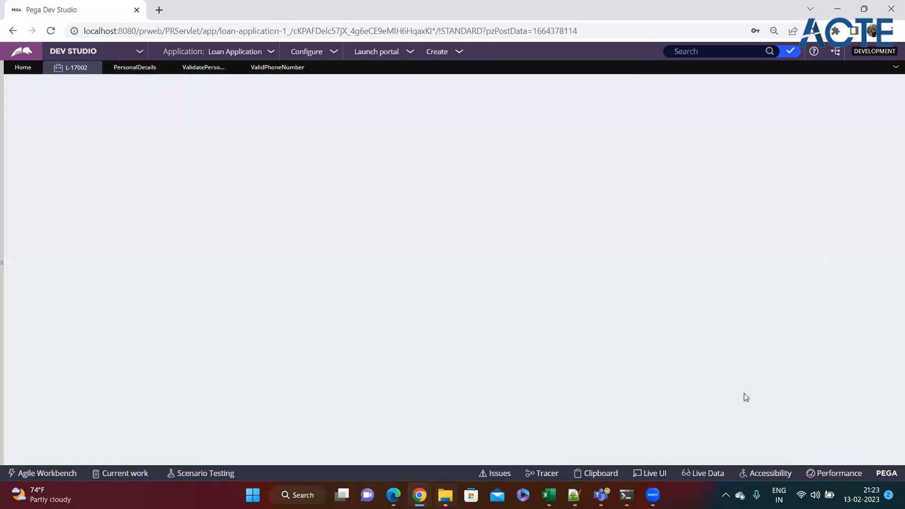
pyautogui.click(298, 300)
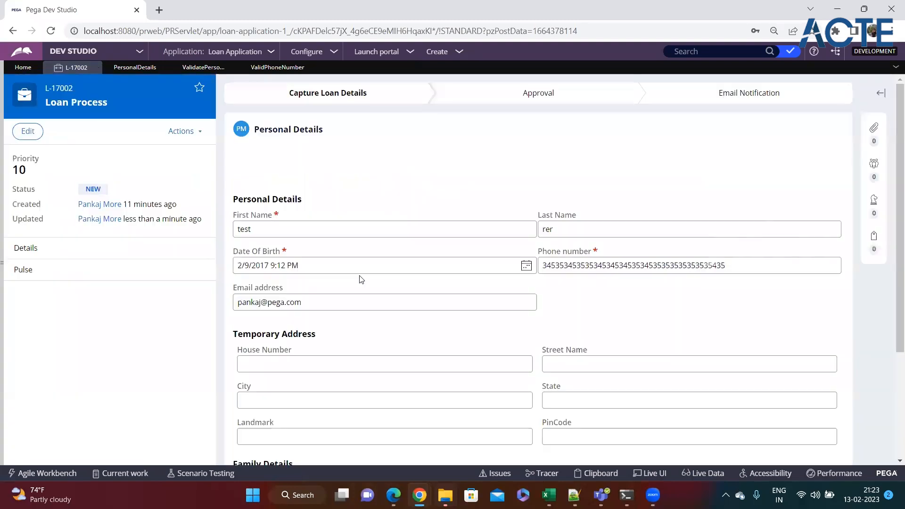
pyautogui.doubleClick(598, 269)
# Submit the PhoneNumber condition in ValidatePersonalDetails and save the rule
pyautogui.click(278, 68)
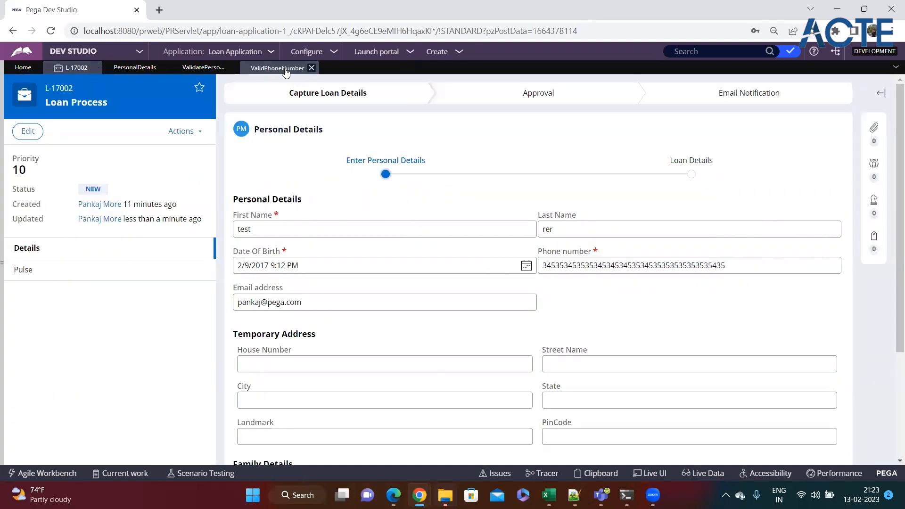
pyautogui.click(203, 67)
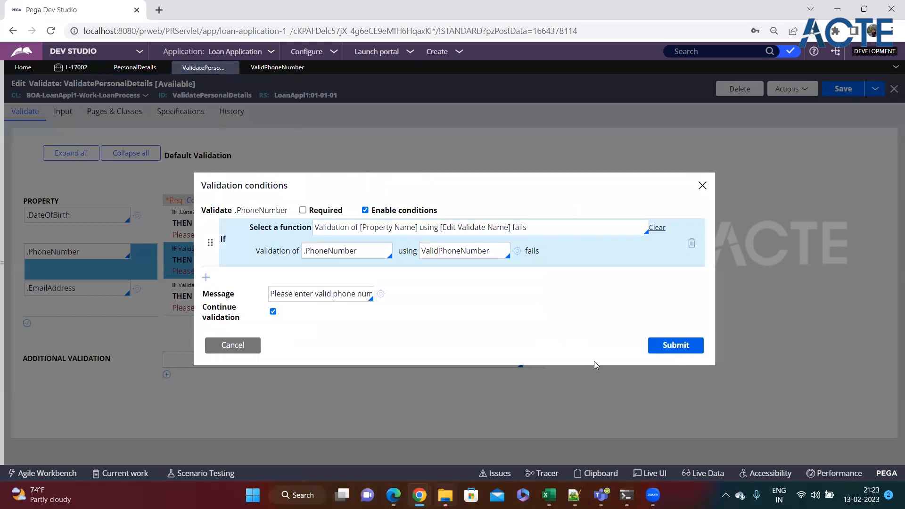
pyautogui.click(664, 345)
pyautogui.click(848, 94)
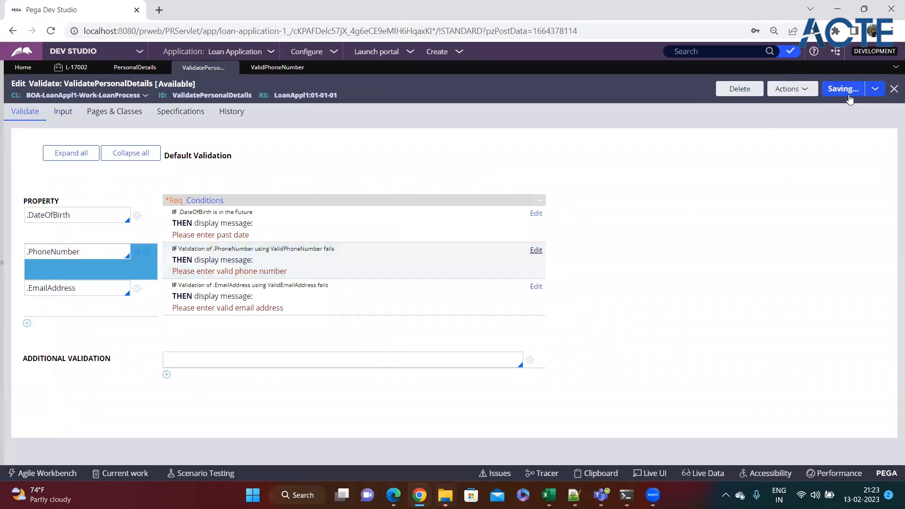
# In the L-17002 Personal Details form, replace the phone number with the letters 'sdfsdfsdfsdf'
pyautogui.click(70, 68)
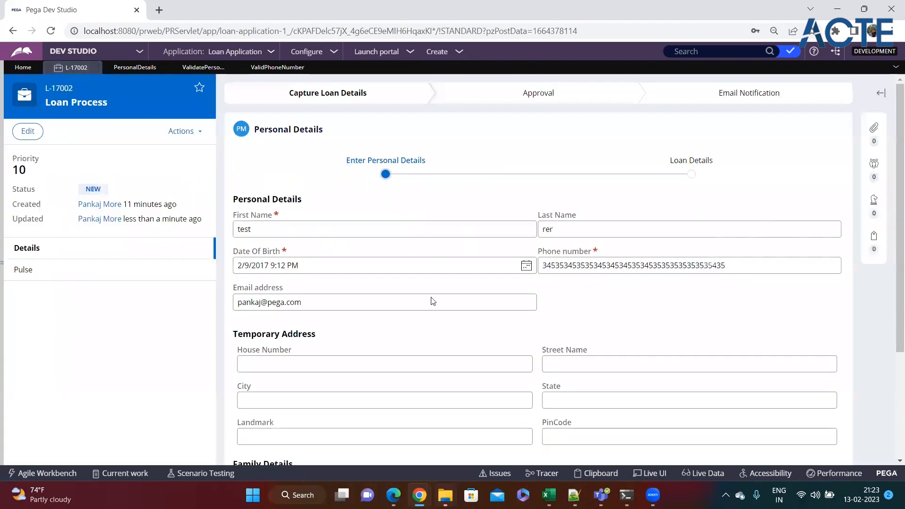
pyautogui.scroll(-5, 763, 392)
pyautogui.click(820, 398)
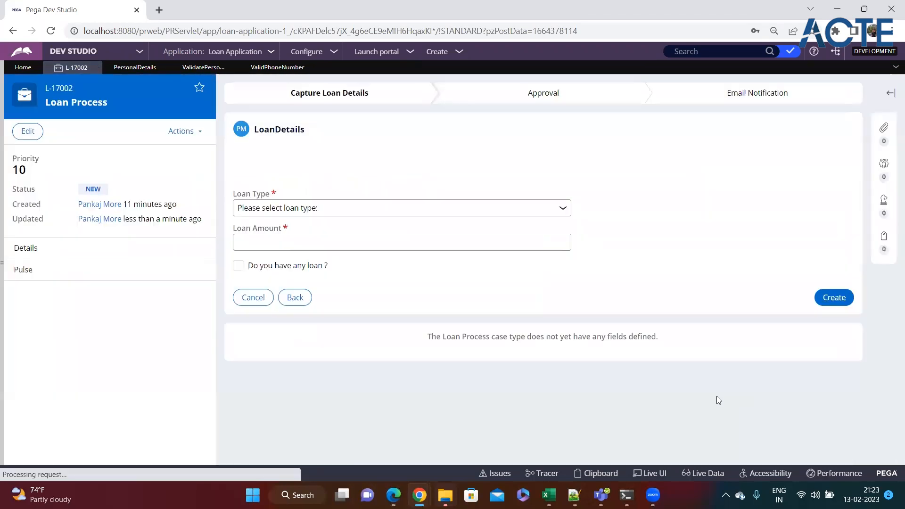
pyautogui.click(285, 302)
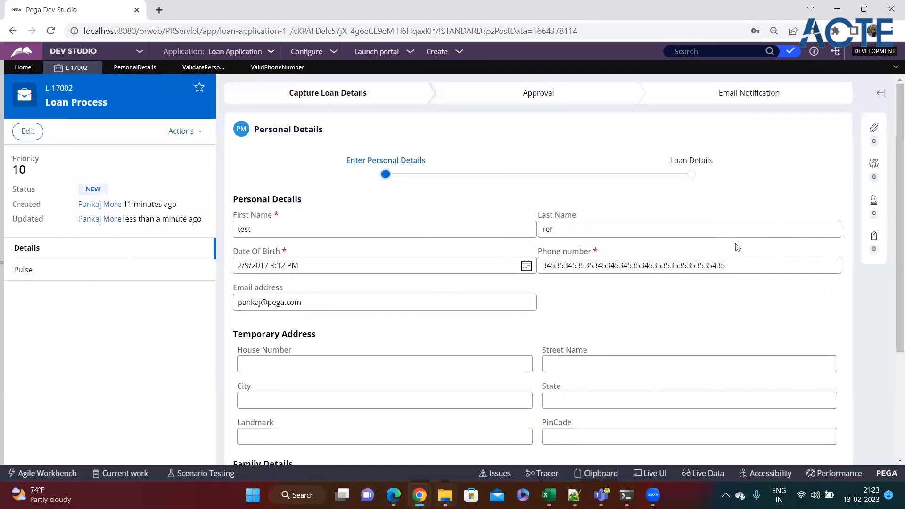
pyautogui.click(779, 268)
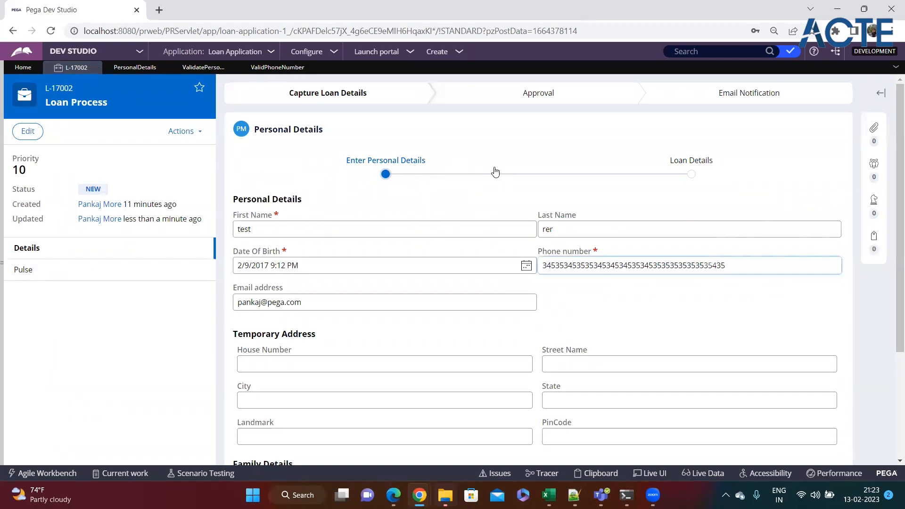
pyautogui.doubleClick(756, 270)
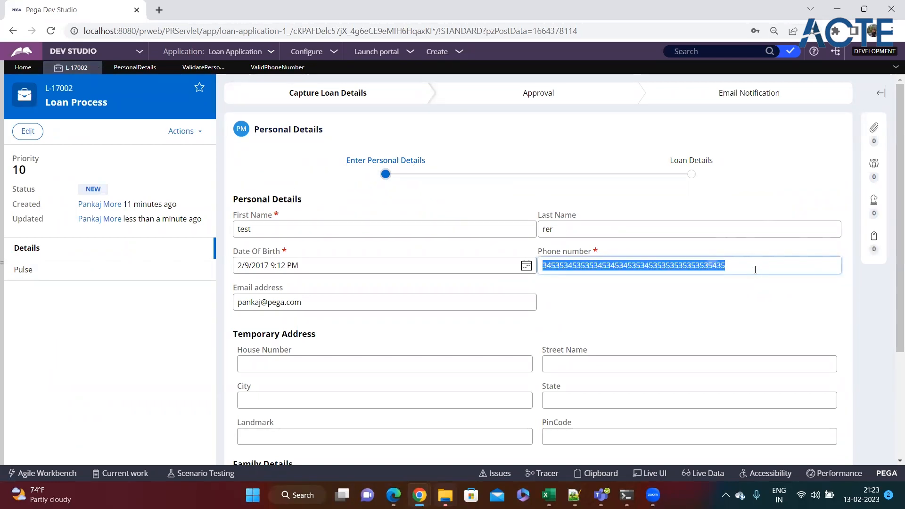
pyautogui.write('sdfsdfsdfsdf')
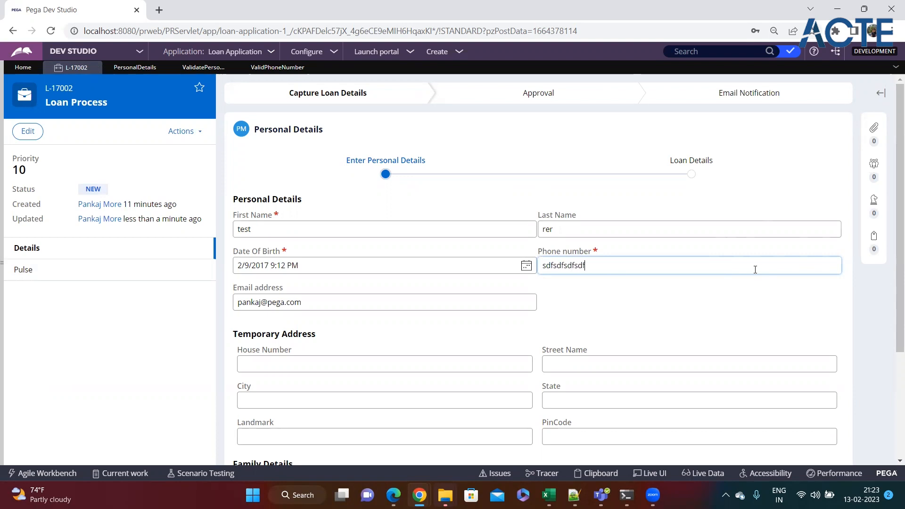
# Append 'sfsf' to the phone value and Continue, producing 'Please enter valid phone number'
pyautogui.scroll(-3, 756, 270)
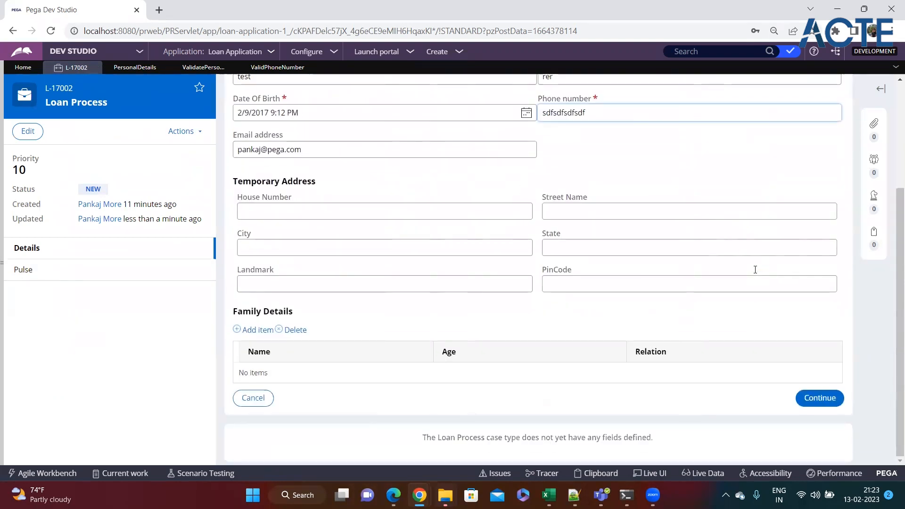
pyautogui.doubleClick(586, 114)
pyautogui.click(631, 113)
pyautogui.write('sfsf')
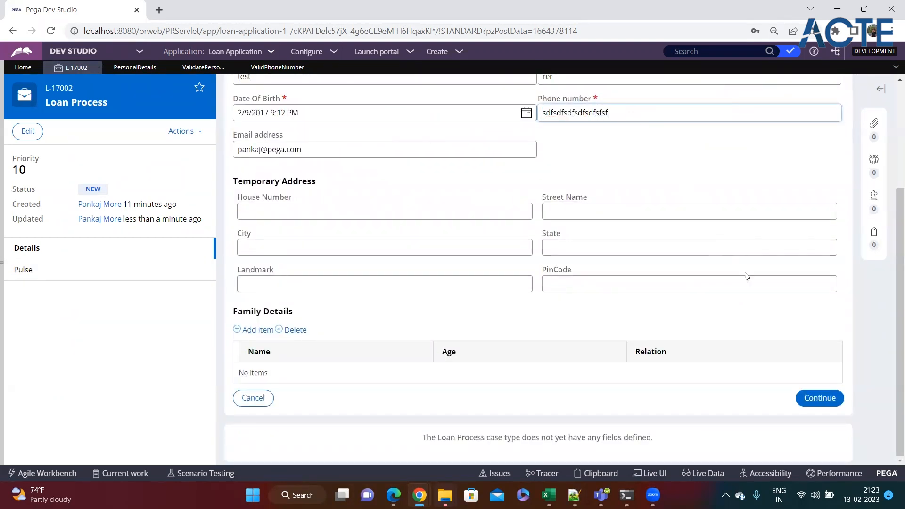
pyautogui.click(805, 398)
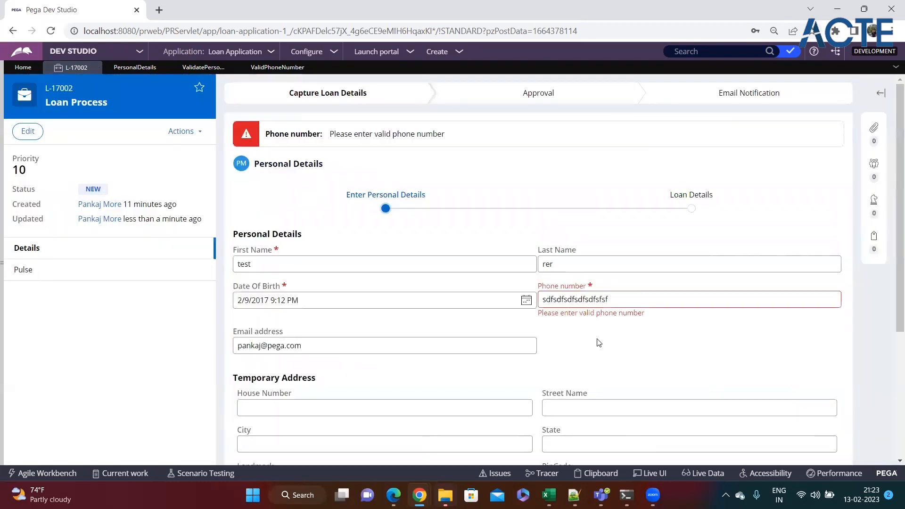
pyautogui.moveTo(537, 315)
pyautogui.mouseDown()
pyautogui.moveTo(687, 320)
pyautogui.moveTo(539, 320)
pyautogui.mouseUp()
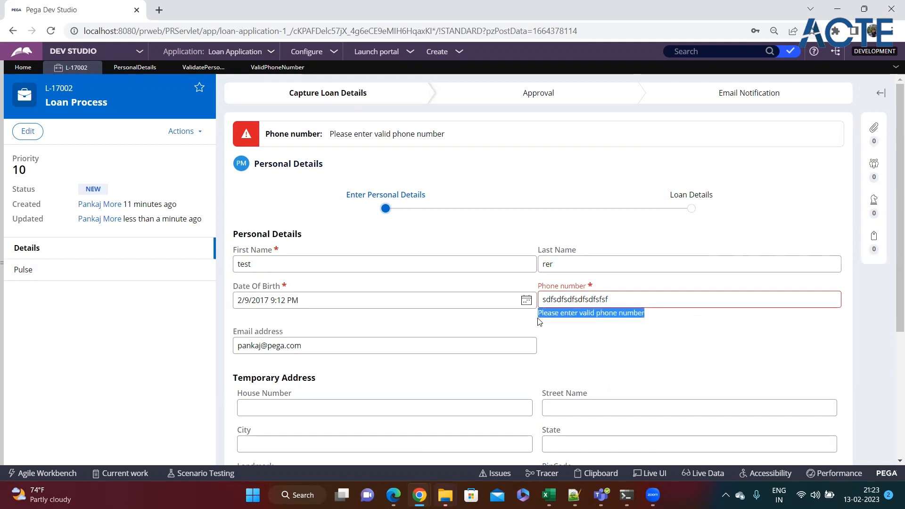
pyautogui.click(602, 332)
pyautogui.click(618, 298)
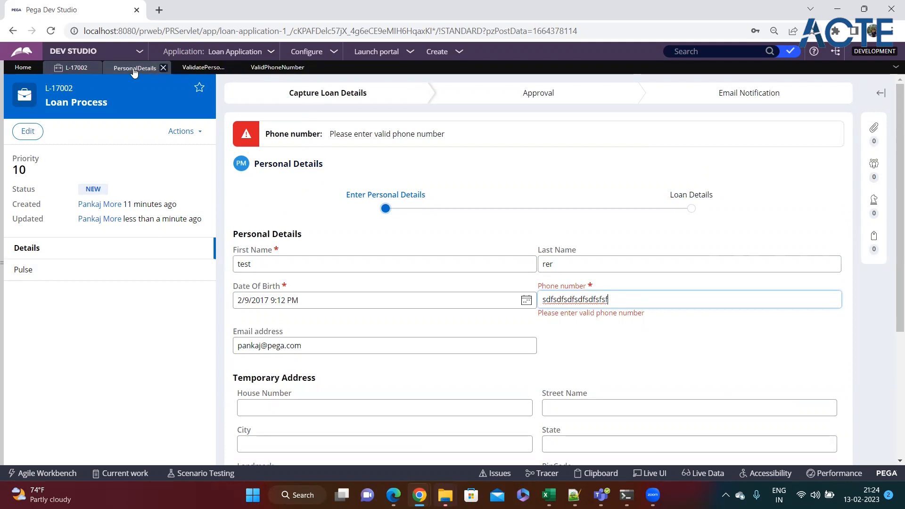
# Trace the PersonalDetails flow action's Validation setting to ValidatePersonalDetails and inspect its PhoneNumber condition
pyautogui.click(193, 71)
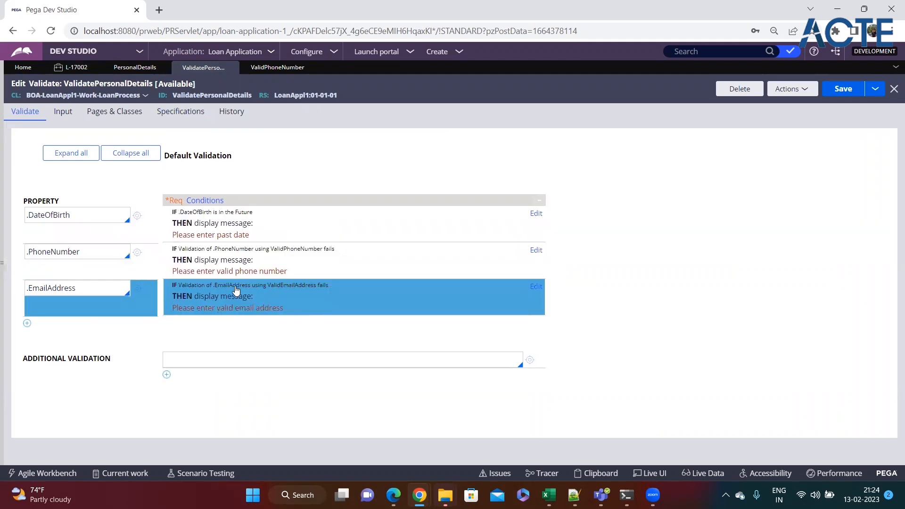
pyautogui.click(134, 70)
pyautogui.click(21, 116)
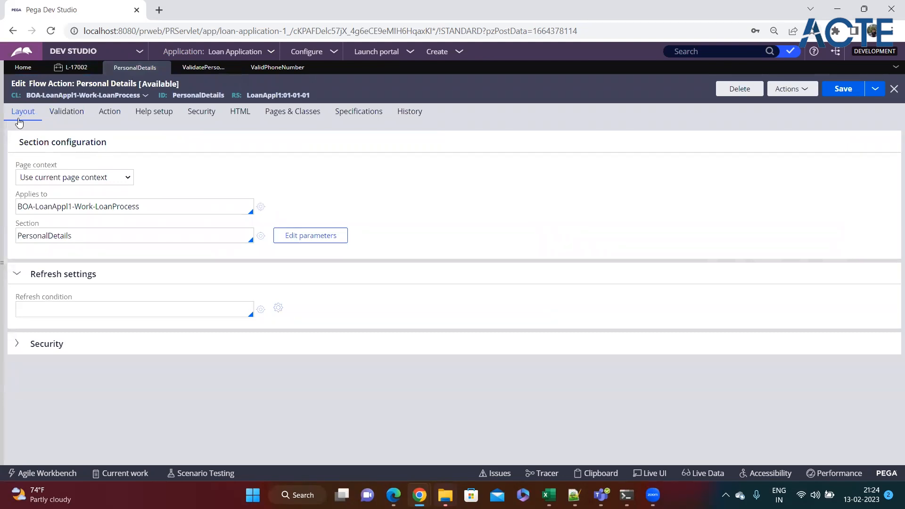
pyautogui.doubleClick(34, 237)
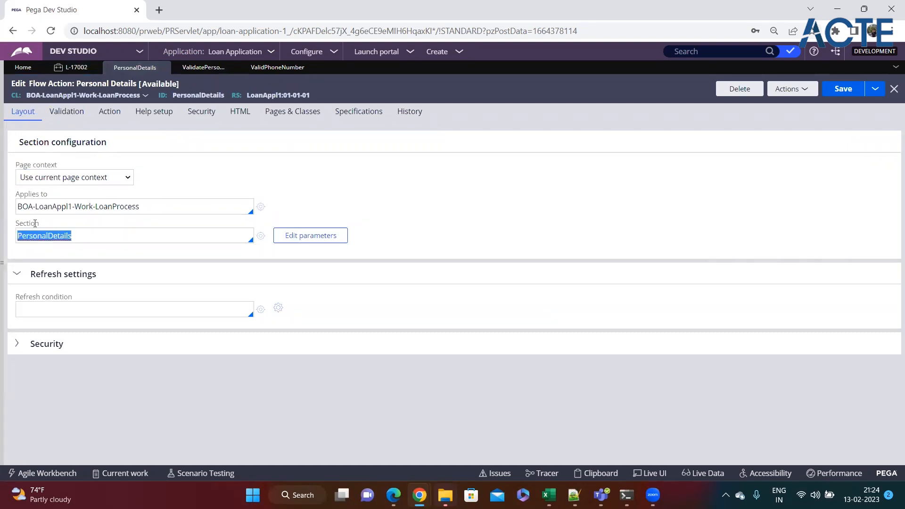
pyautogui.click(65, 116)
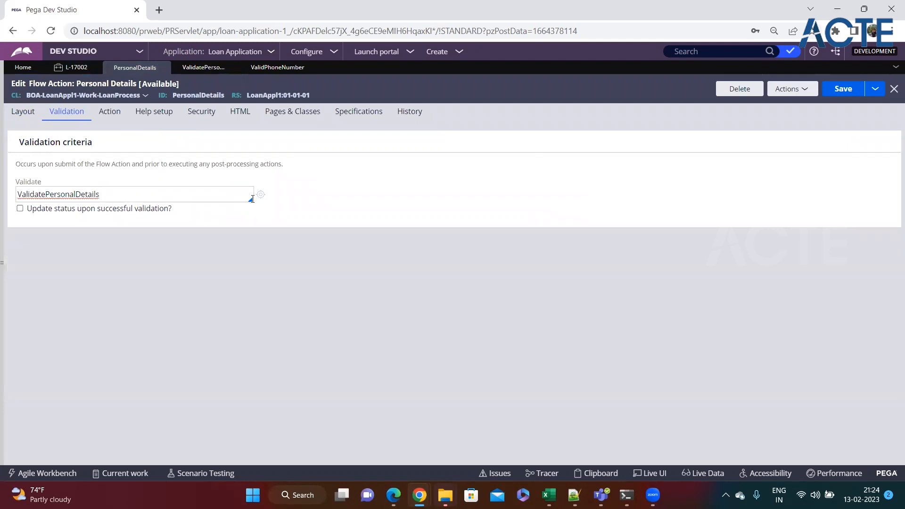
pyautogui.click(260, 195)
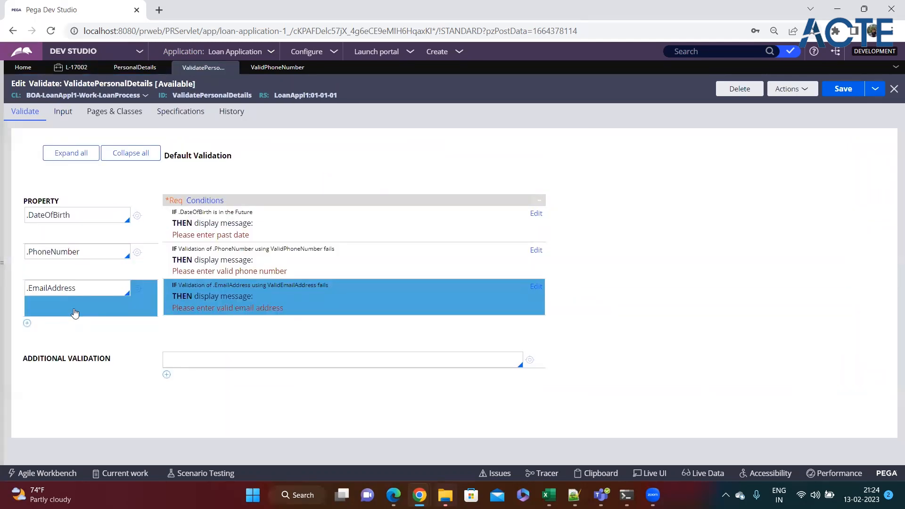
pyautogui.click(85, 244)
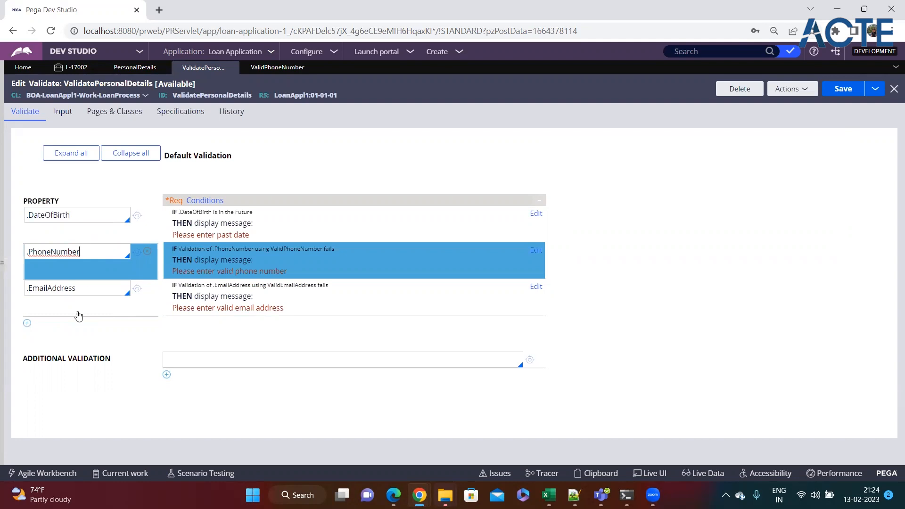
pyautogui.click(77, 330)
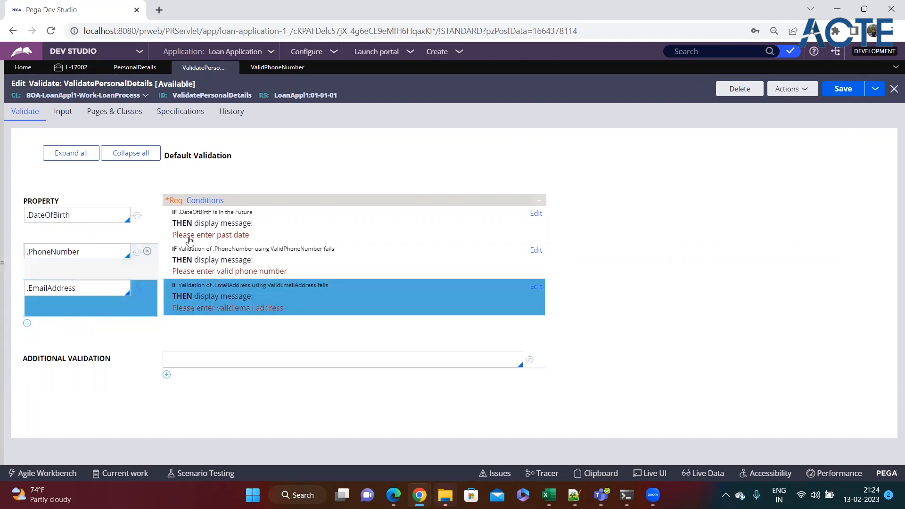
# Replace L-17002's phone number with a long digits-only value and Continue to Loan Details
pyautogui.click(269, 69)
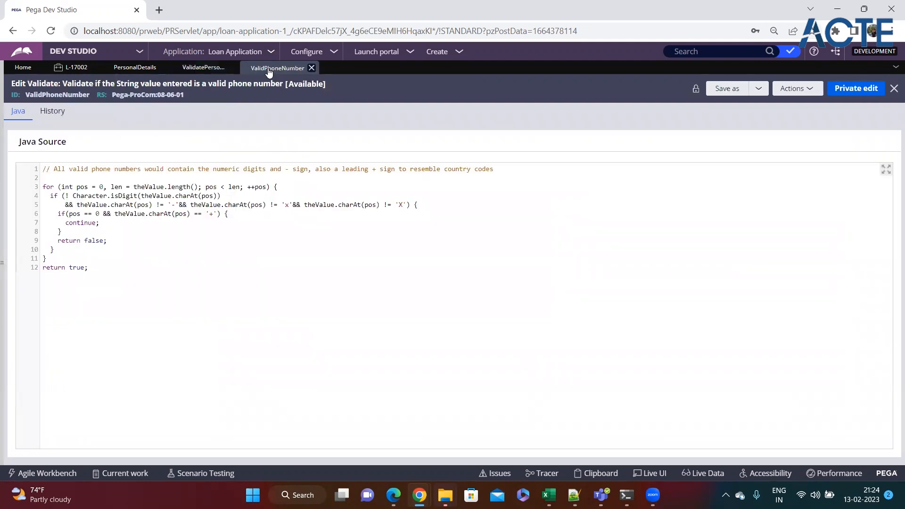
pyautogui.click(90, 69)
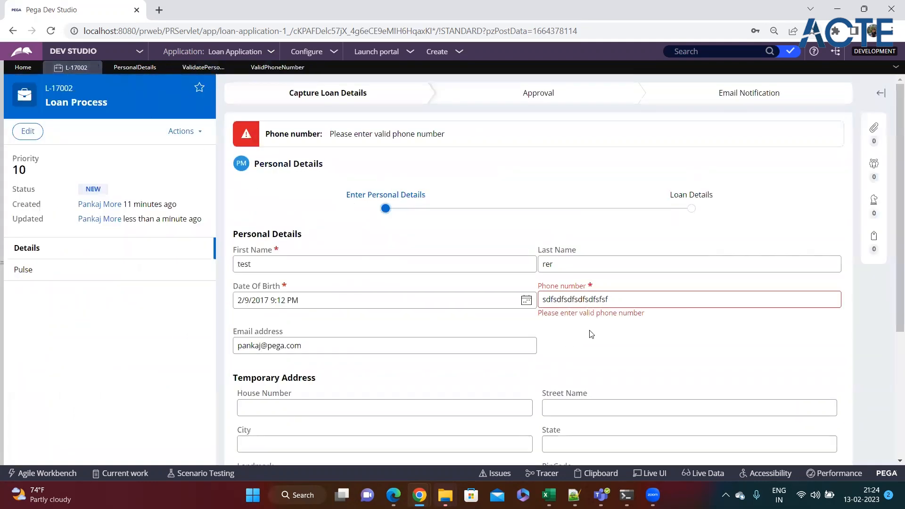
pyautogui.doubleClick(593, 301)
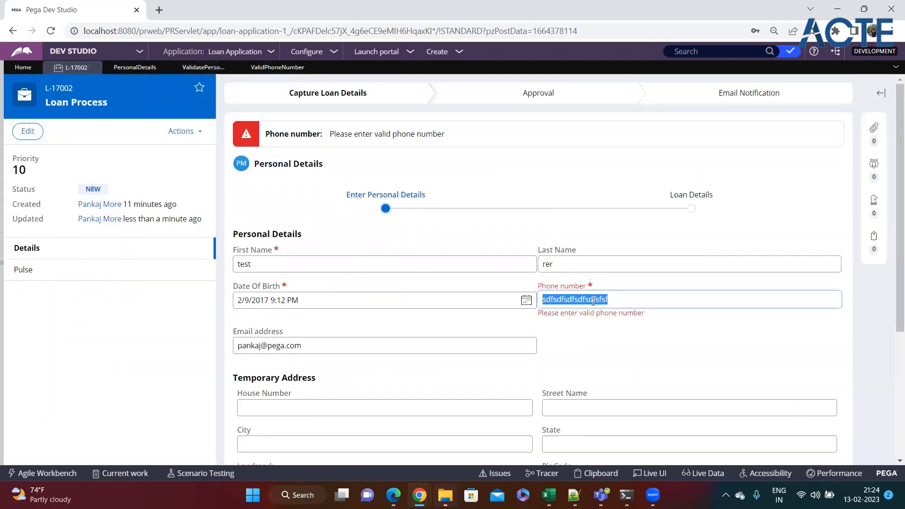
pyautogui.write('546464646546546464')
pyautogui.write('6464654')
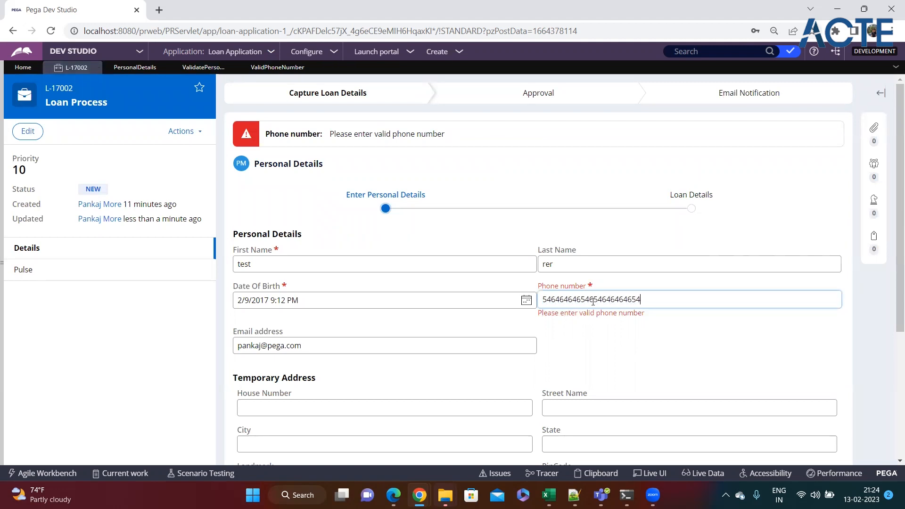
pyautogui.write('54646464654654654646465')
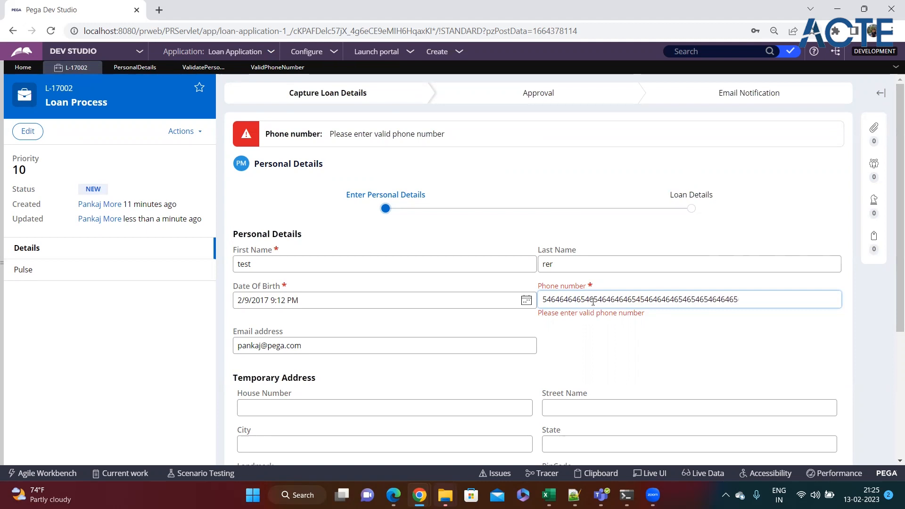
pyautogui.scroll(-4, 593, 302)
pyautogui.click(817, 398)
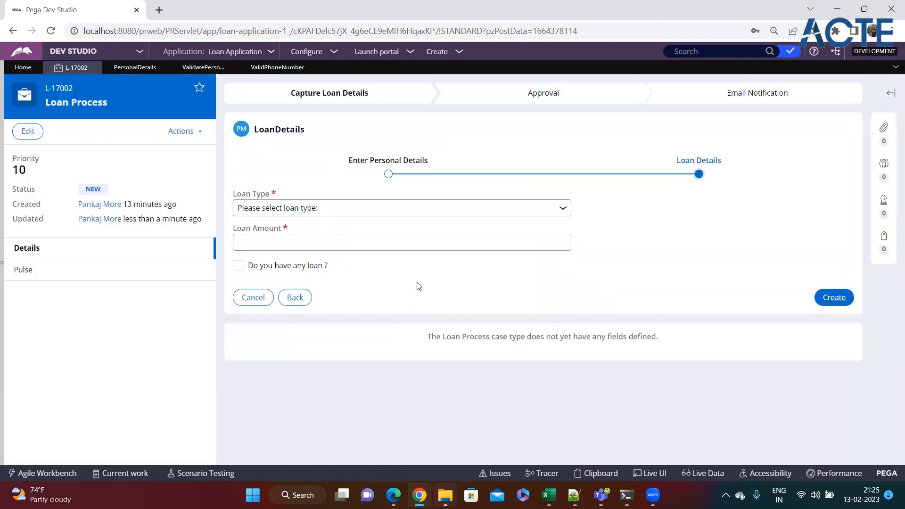
# Go back to Personal Details, select the phone value, and return to the ValidPhoneNumber source
pyautogui.click(286, 302)
pyautogui.click(602, 268)
pyautogui.doubleClick(602, 267)
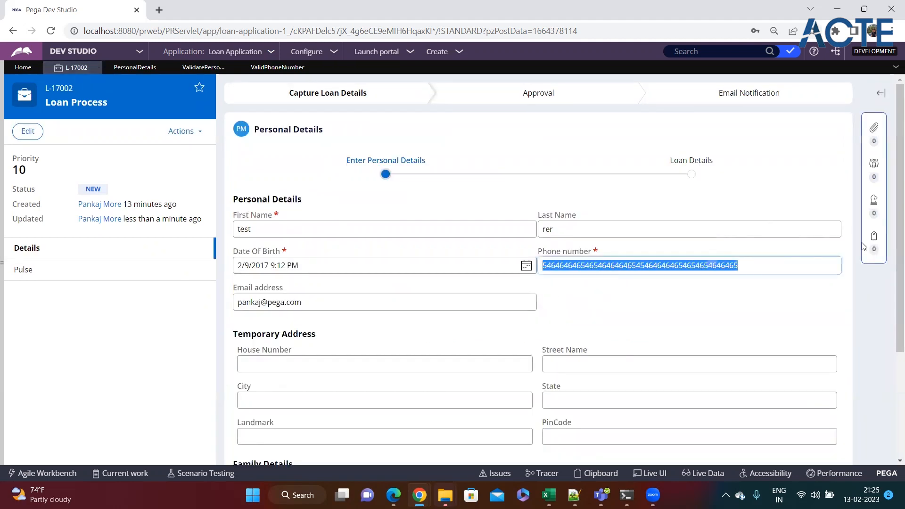
pyautogui.click(278, 68)
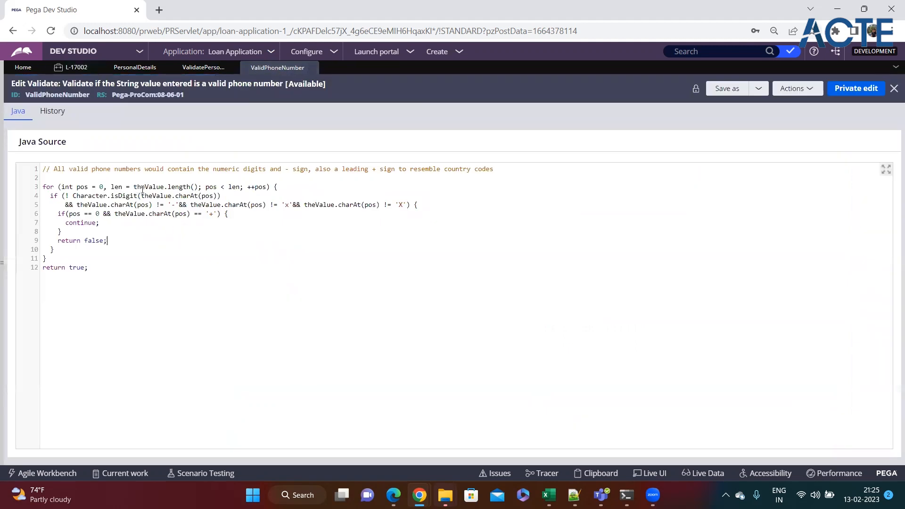
# Review the ValidPhoneNumber Java code's use of theValue and its validation loop logic
pyautogui.doubleClick(153, 193)
pyautogui.click(263, 220)
pyautogui.click(252, 218)
# Check ValidatePersonalDetails and L-17002's phone value, then show the PersonalDetails flow action's section configuration
pyautogui.click(204, 67)
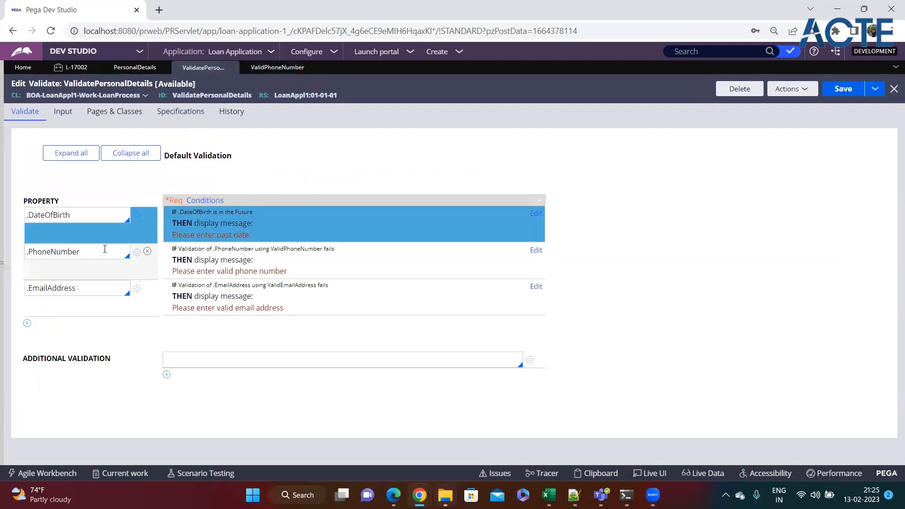
pyautogui.click(89, 69)
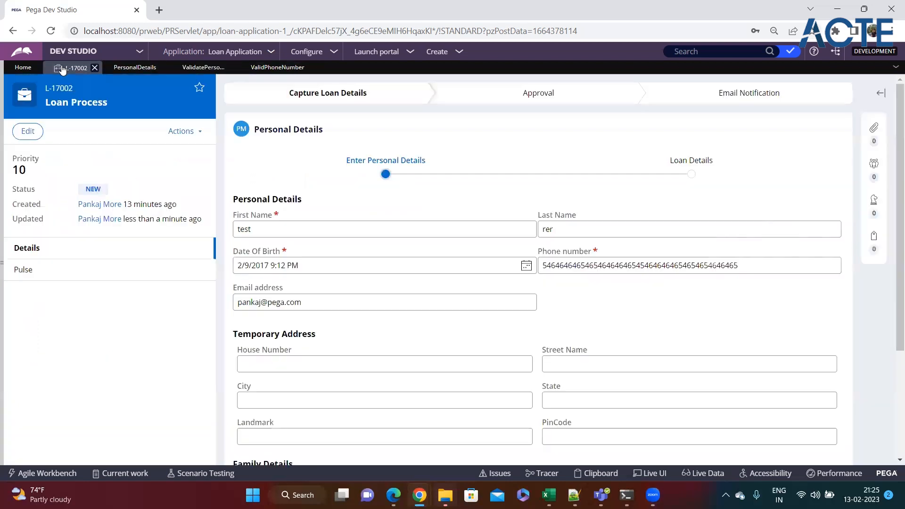
pyautogui.doubleClick(754, 269)
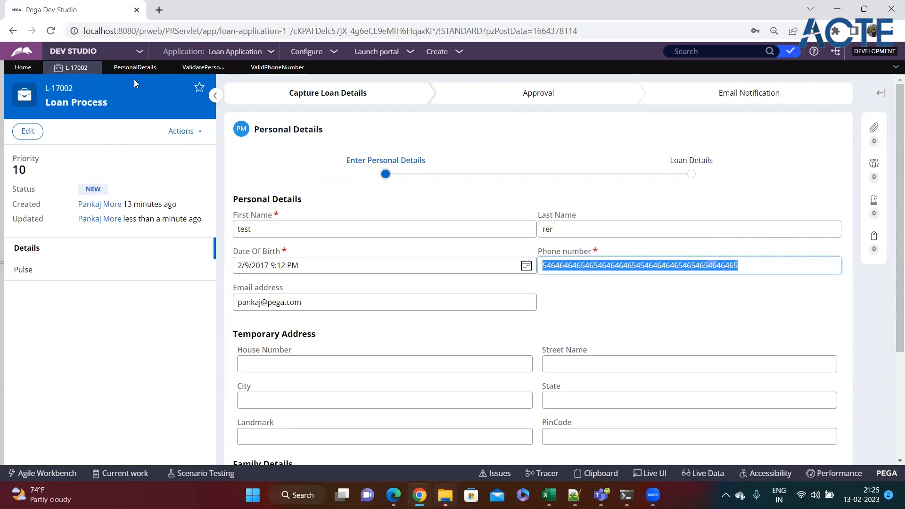
pyautogui.click(135, 68)
pyautogui.click(26, 112)
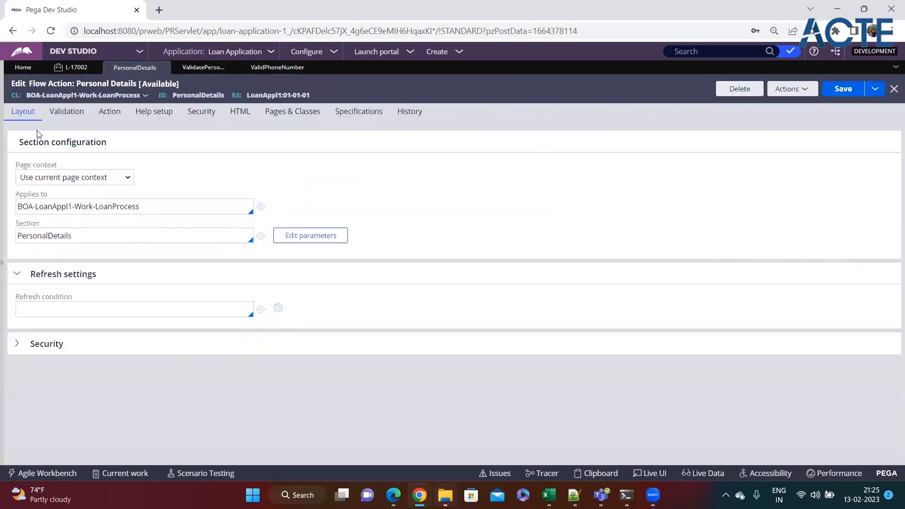
# Open the PersonalDetails section and view the Phone Number cell's Presentation and General properties
pyautogui.click(261, 236)
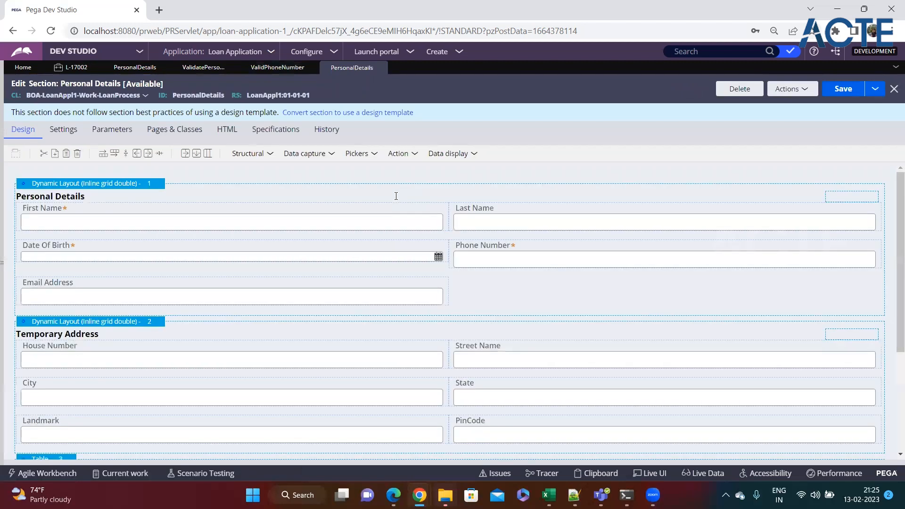
pyautogui.click(559, 255)
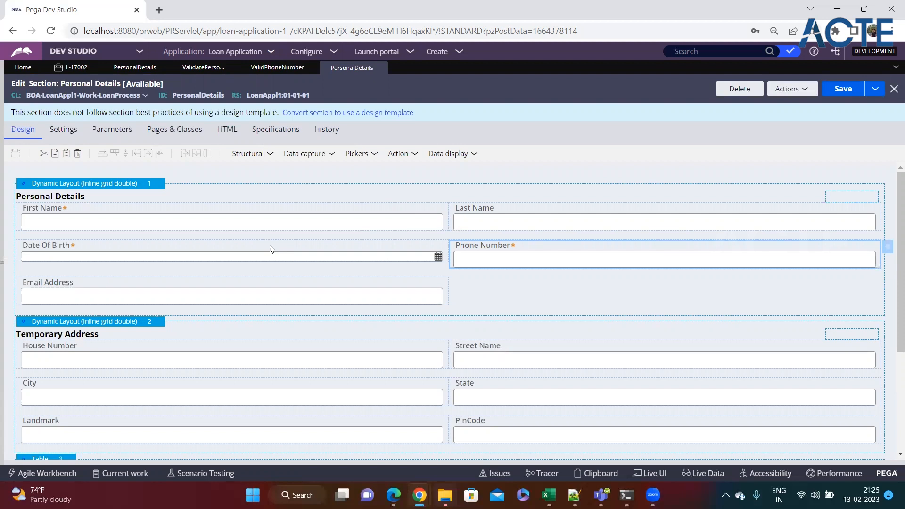
pyautogui.click(888, 247)
pyautogui.click(374, 158)
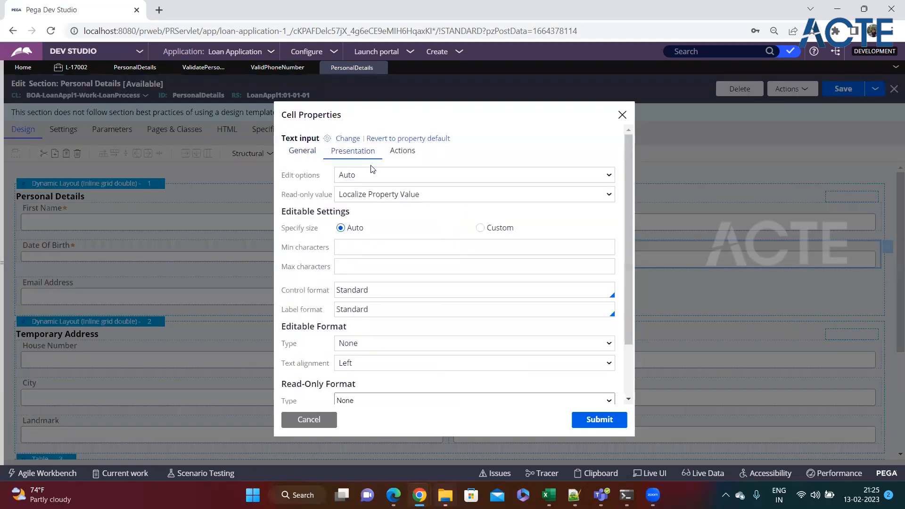
pyautogui.click(366, 263)
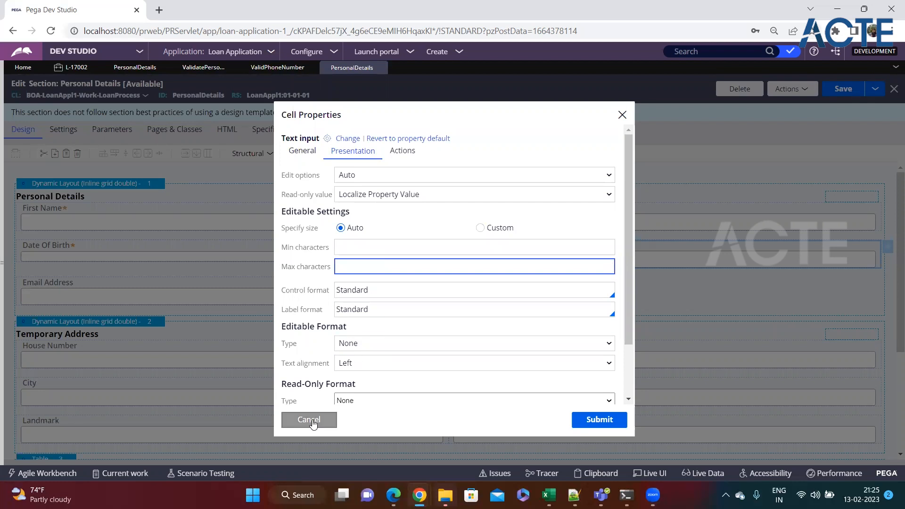
pyautogui.click(301, 150)
# Set the .PhoneNumber property's Max length to 10 on the Advanced tab and save it
pyautogui.click(618, 177)
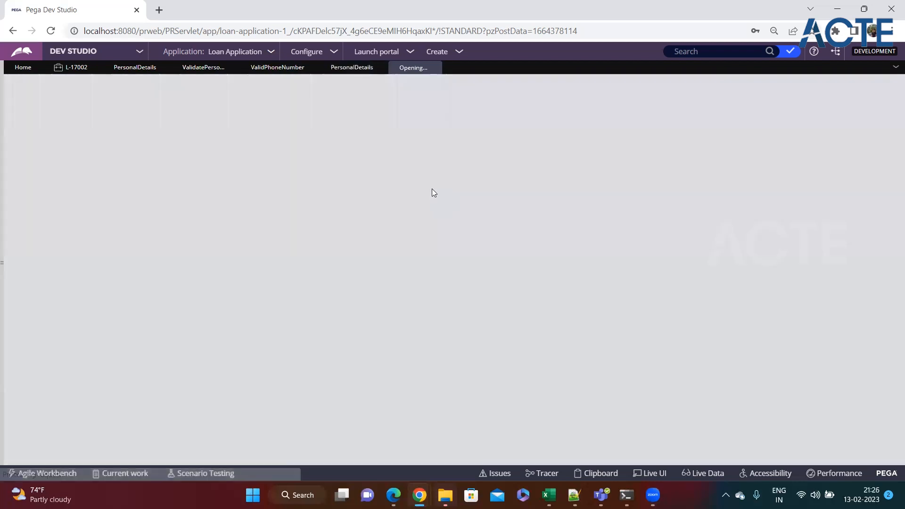
pyautogui.click(56, 116)
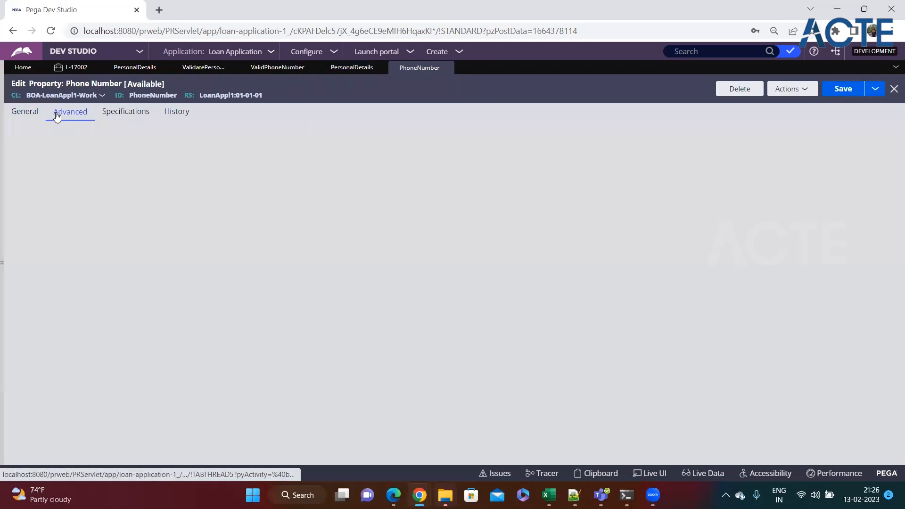
pyautogui.click(33, 172)
pyautogui.moveTo(23, 163); pyautogui.dragTo(84, 164)
pyautogui.click(49, 174)
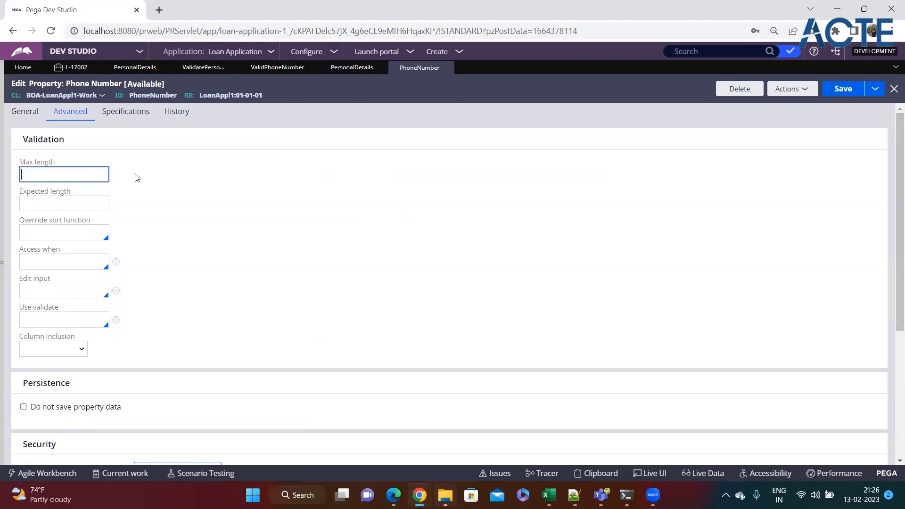
pyautogui.write('10')
pyautogui.click(844, 89)
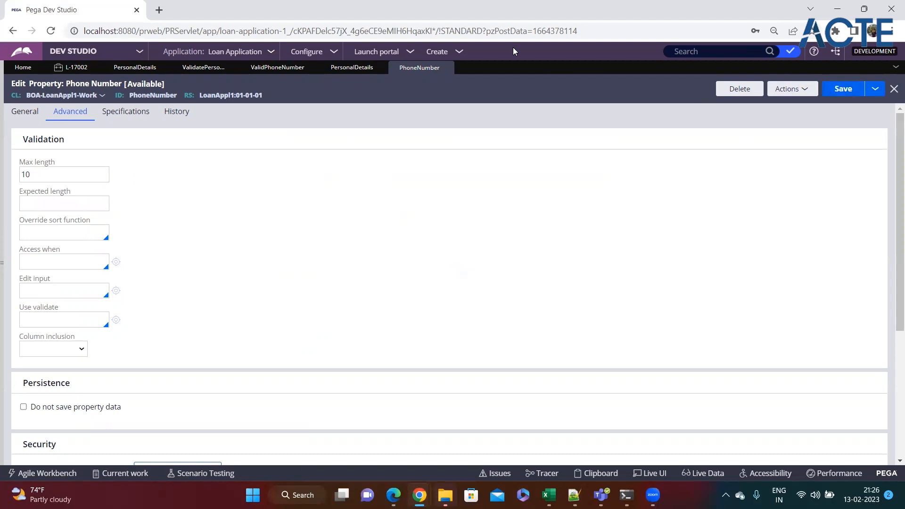
pyautogui.click(447, 52)
# Create a new Loan Process case (L-17003) and enter a 10-digit phone number
pyautogui.moveTo(491, 65)
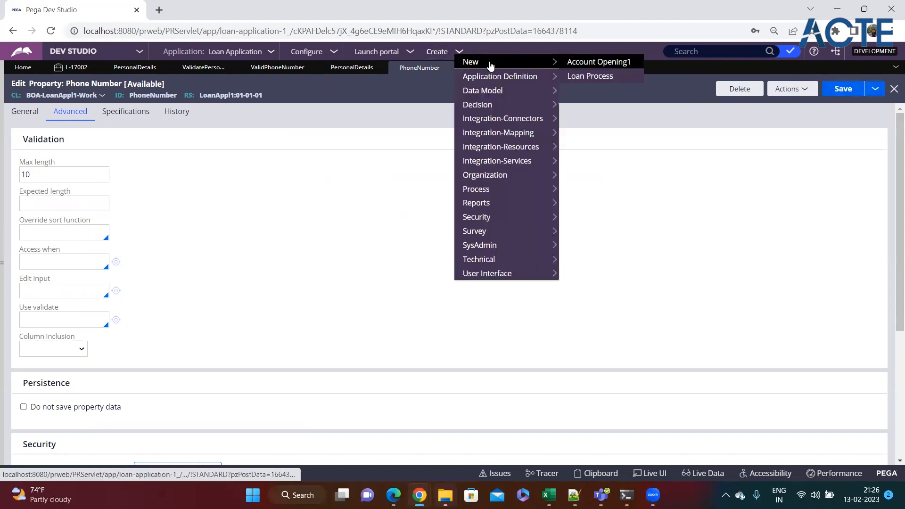
pyautogui.click(574, 76)
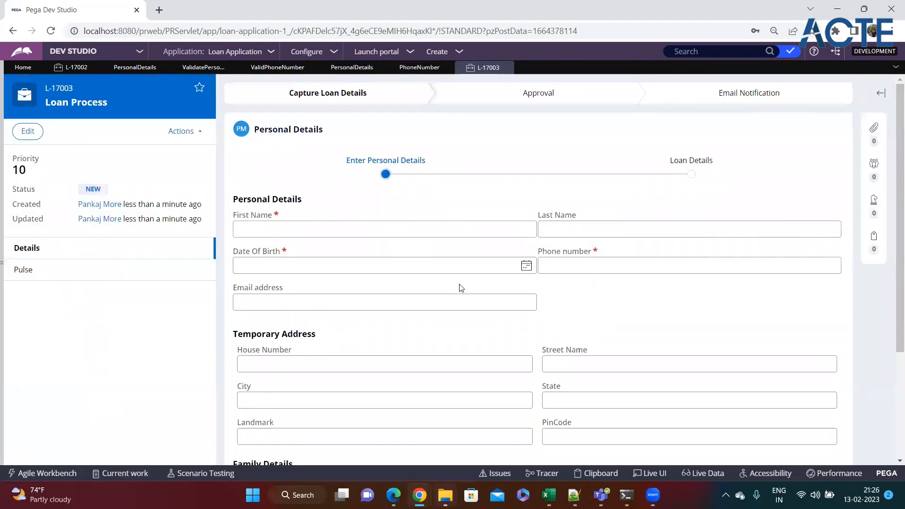
pyautogui.click(592, 268)
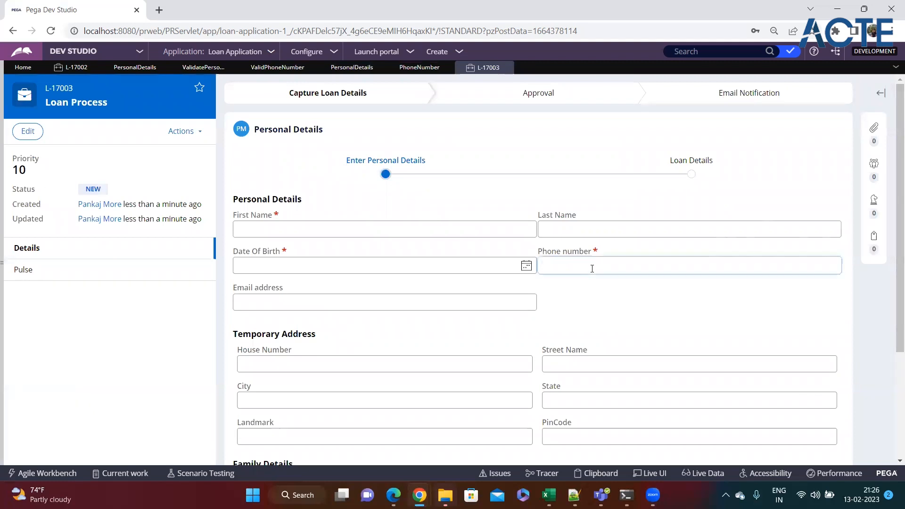
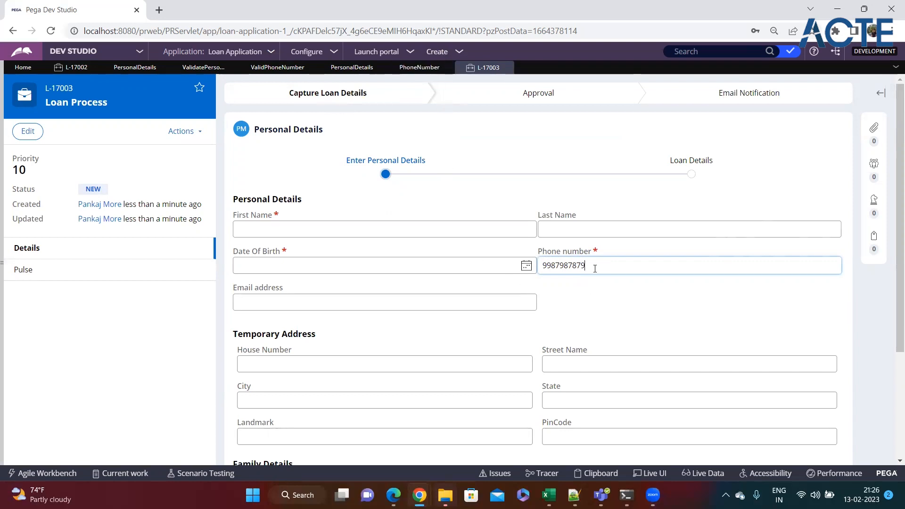
pyautogui.click(405, 270)
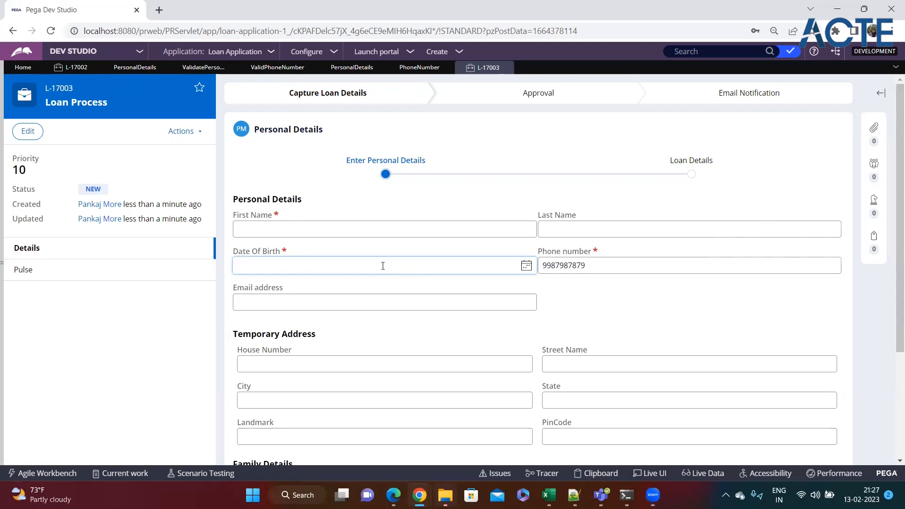
pyautogui.click(648, 262)
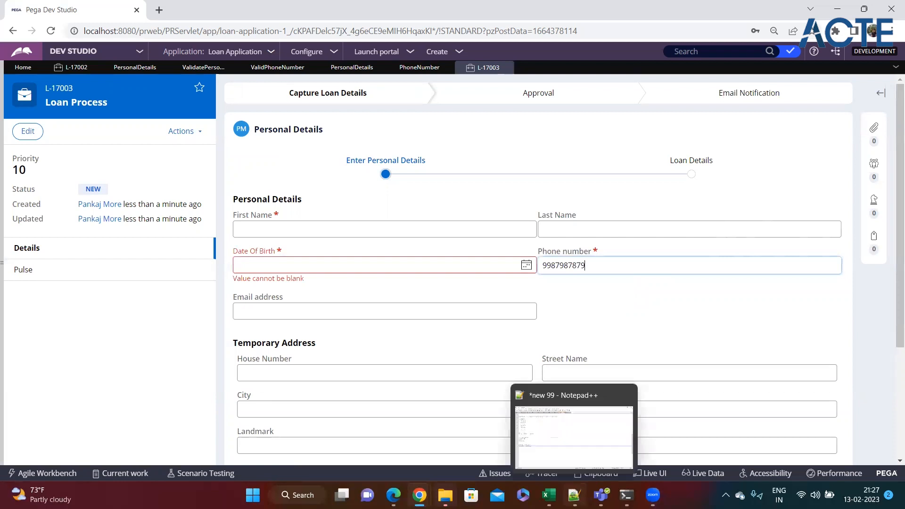
pyautogui.click(574, 495)
# Type a 'Validations' note with '- Client side validation', '- Required' under it, and '- Server side Validation'
pyautogui.press('Return')
pyautogui.press('Return')
pyautogui.press('Return')
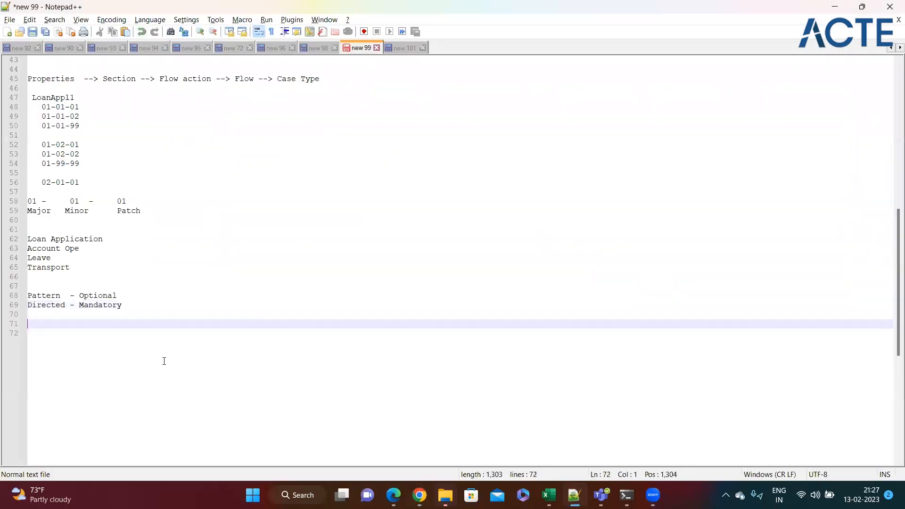
pyautogui.write('Validat')
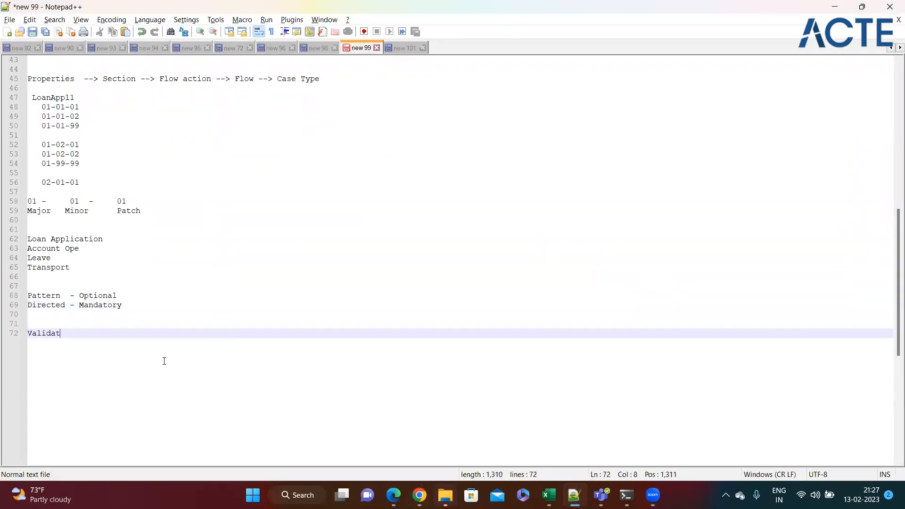
pyautogui.write('ions')
pyautogui.press('Return')
pyautogui.write('- Clien')
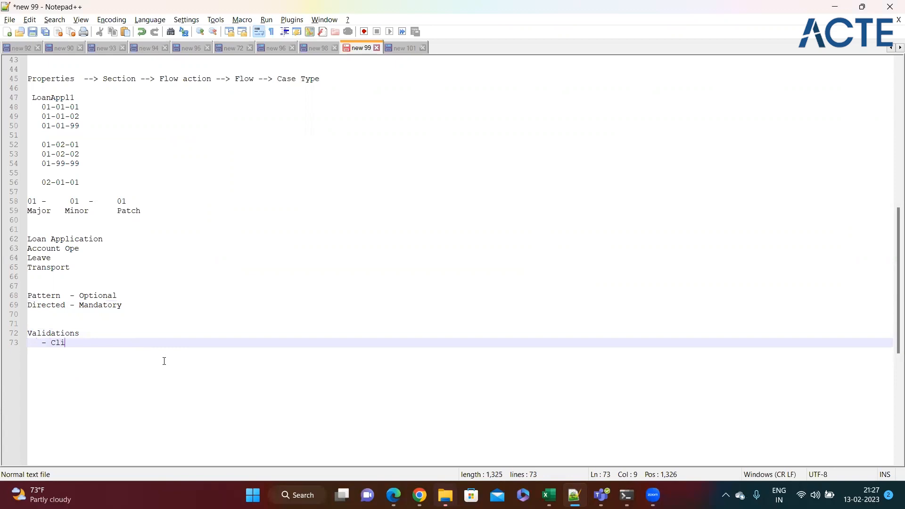
pyautogui.write('side validation')
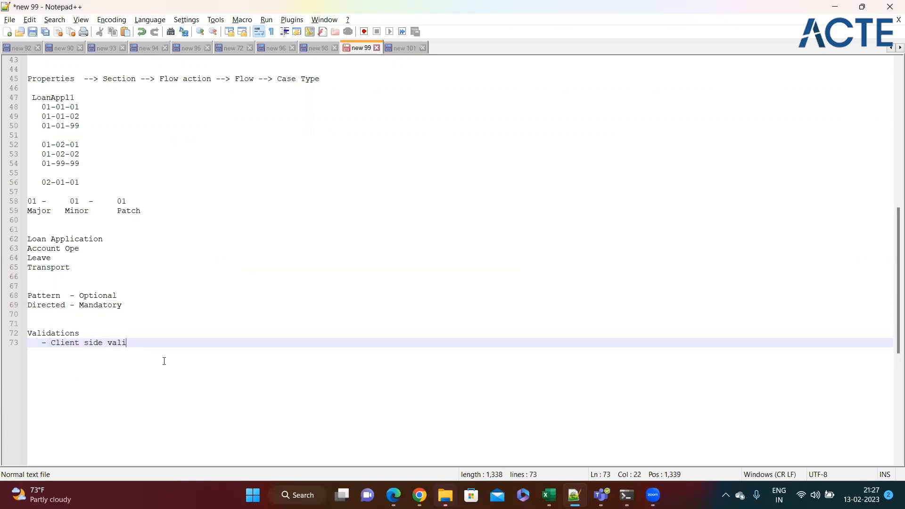
pyautogui.press('Return')
pyautogui.press('Return')
pyautogui.write('- Server')
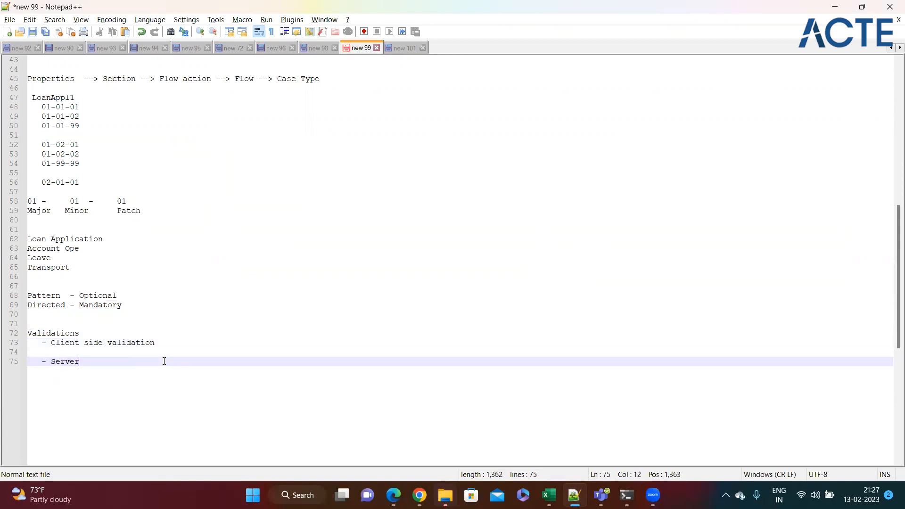
pyautogui.write(' side Validation')
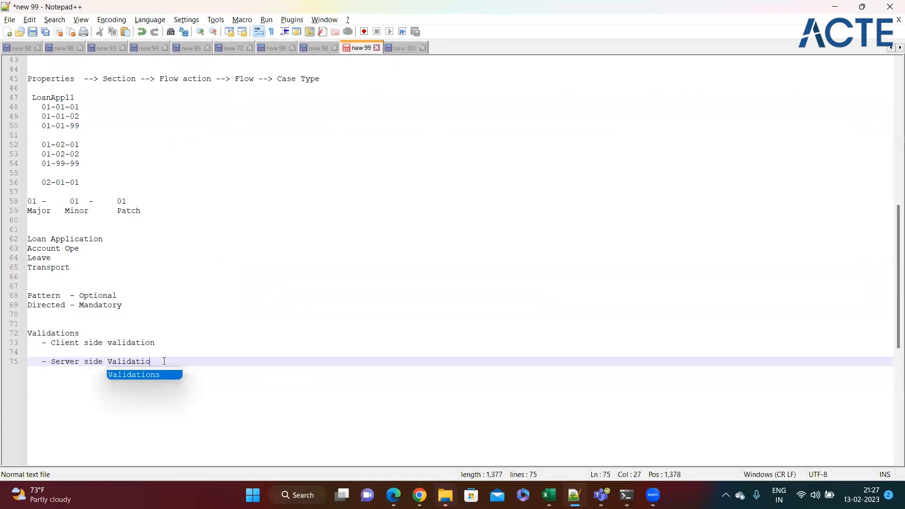
pyautogui.click(166, 345)
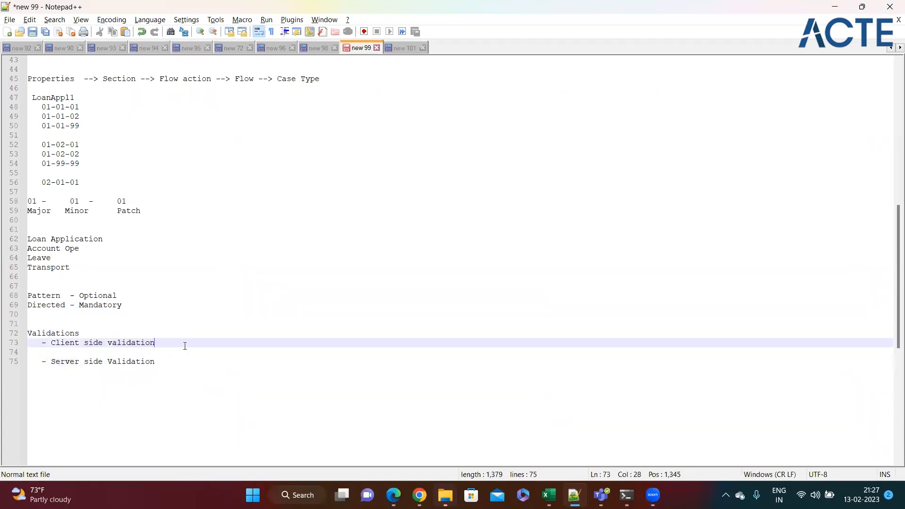
pyautogui.press('Return')
pyautogui.write('- Required')
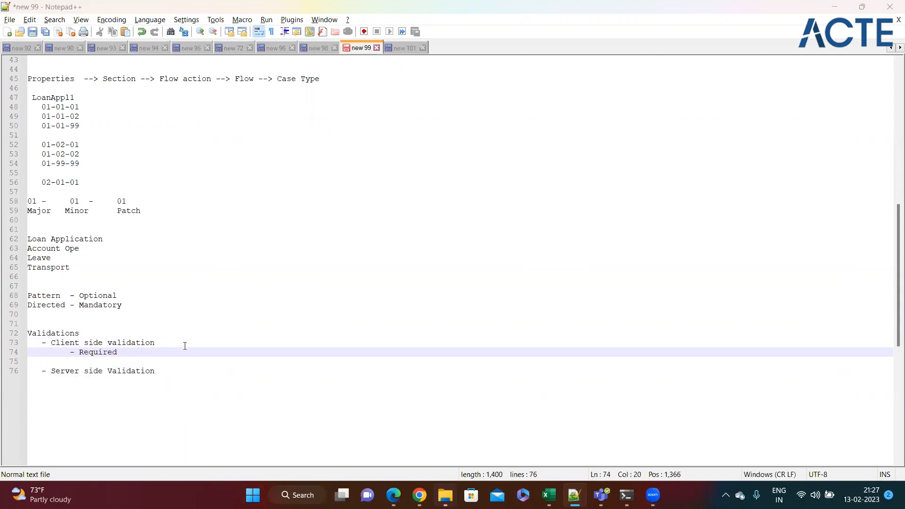
# Close case L-17003 in Pega, discarding its unsaved changes
pyautogui.hotkey('alt', 'Tab')
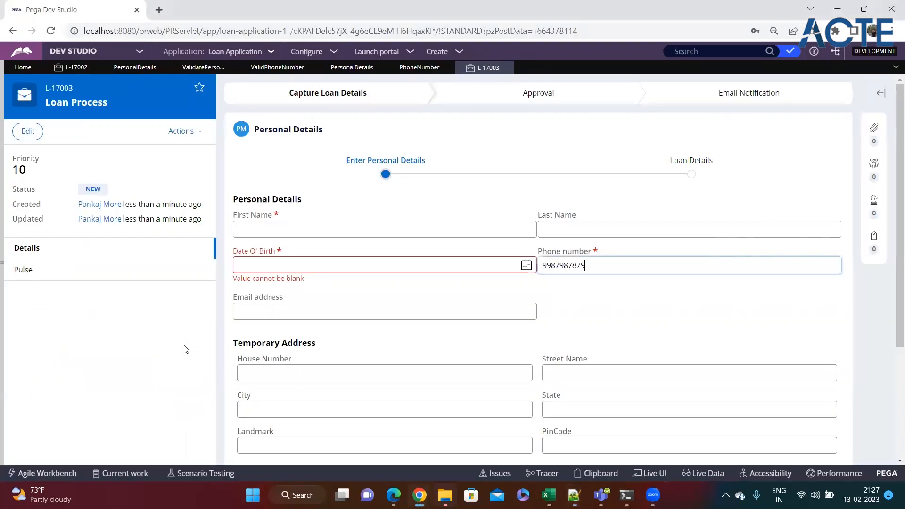
pyautogui.scroll(-3, 427, 261)
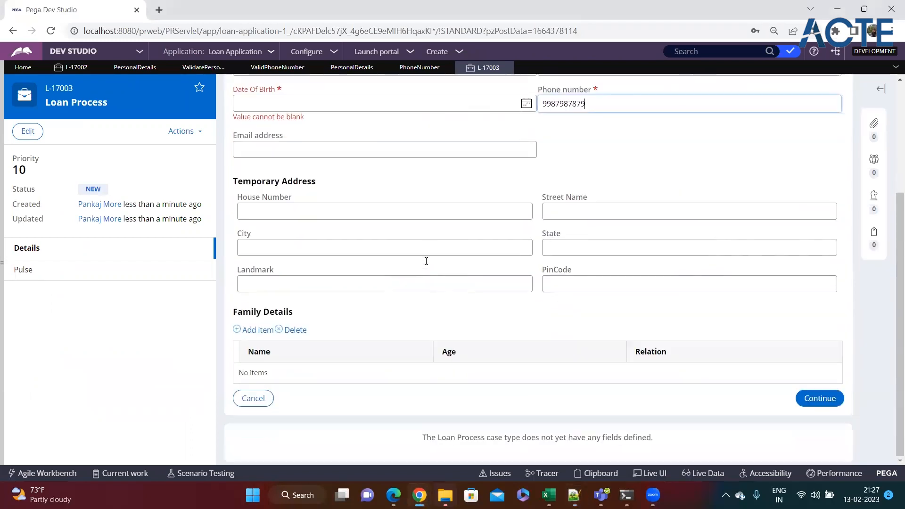
pyautogui.scroll(1, 304, 303)
pyautogui.scroll(3, 304, 303)
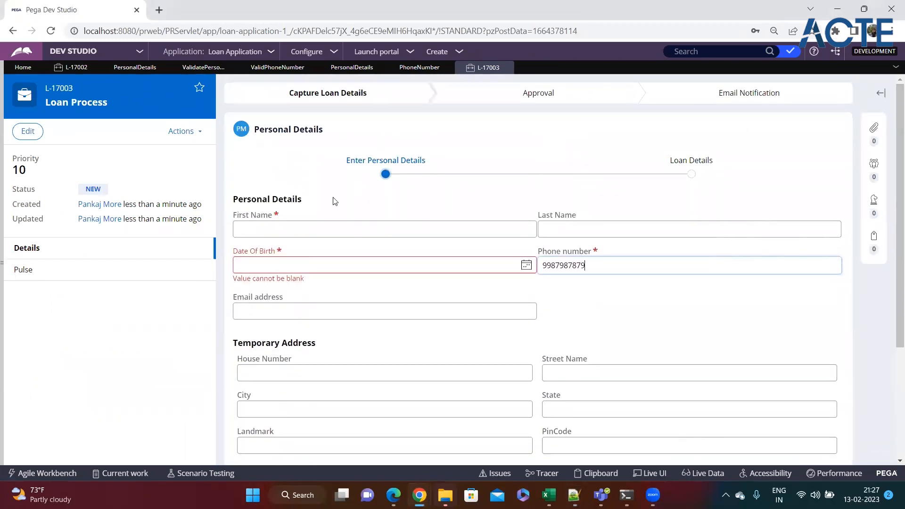
pyautogui.click(507, 68)
pyautogui.click(539, 295)
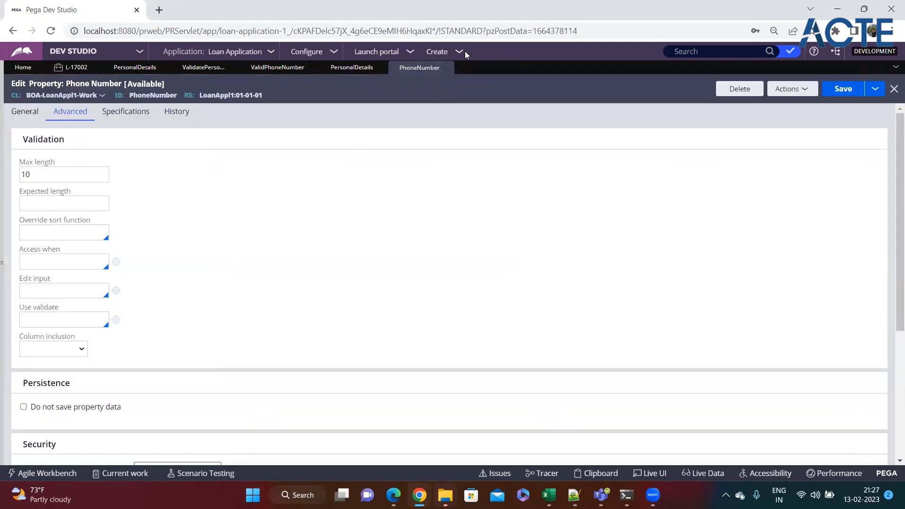
pyautogui.click(465, 53)
# Start a new Loan Process case and leave First Name empty to show its blank error
pyautogui.moveTo(469, 61)
pyautogui.click(587, 75)
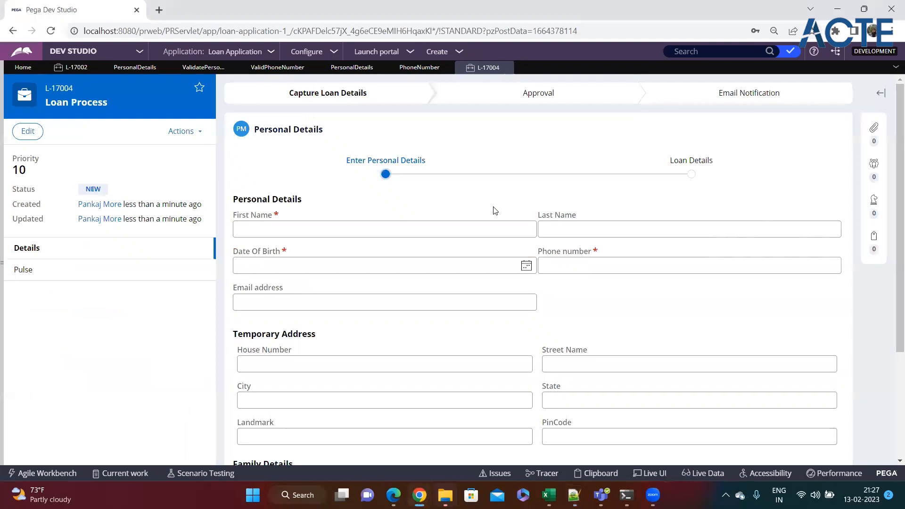
pyautogui.click(326, 232)
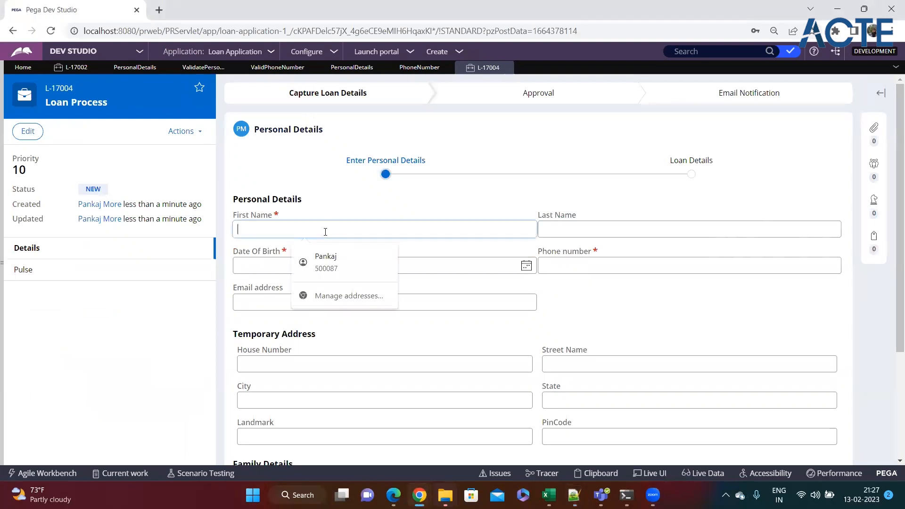
pyautogui.click(571, 295)
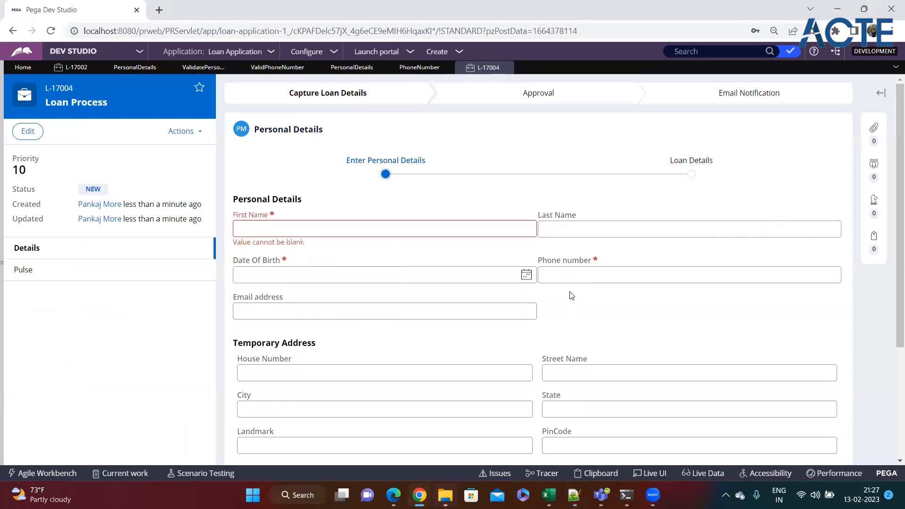
pyautogui.click(272, 235)
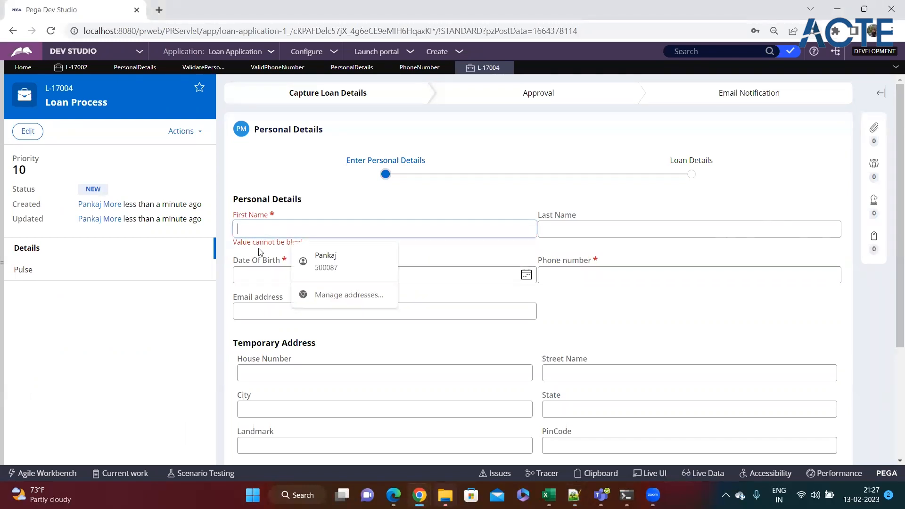
pyautogui.click(558, 297)
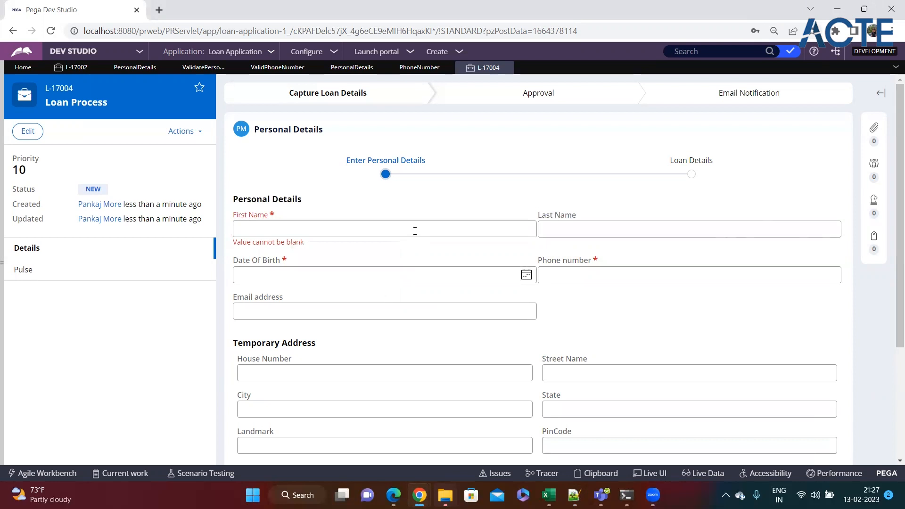
pyautogui.moveTo(307, 247); pyautogui.dragTo(228, 254)
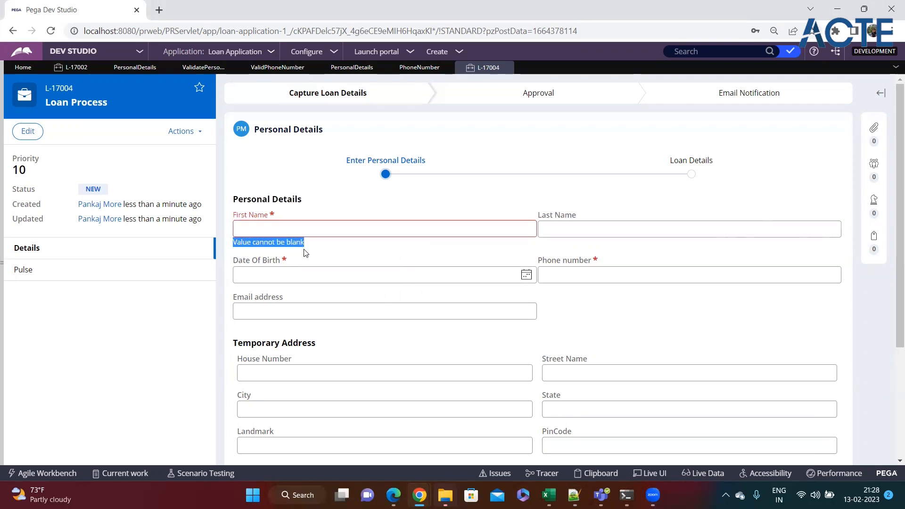
# Leave Phone number empty so it also shows 'Value cannot be blank'
pyautogui.click(574, 274)
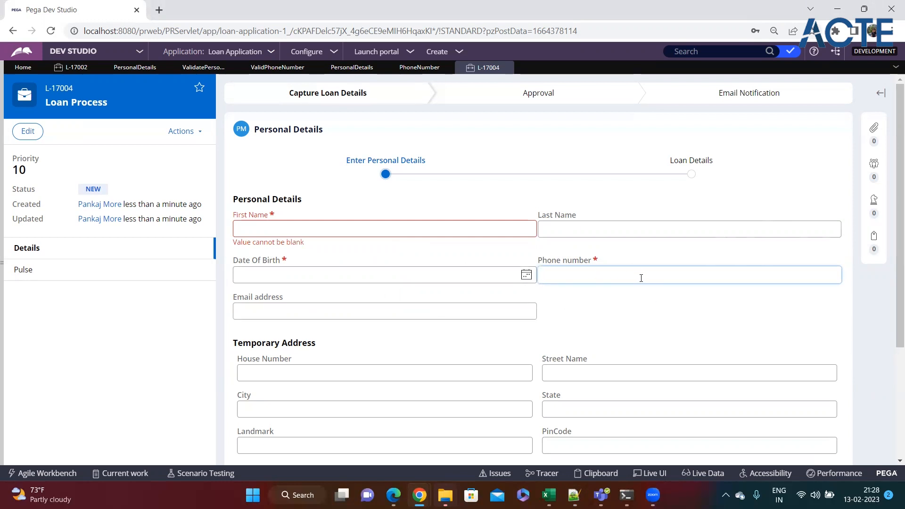
pyautogui.click(595, 309)
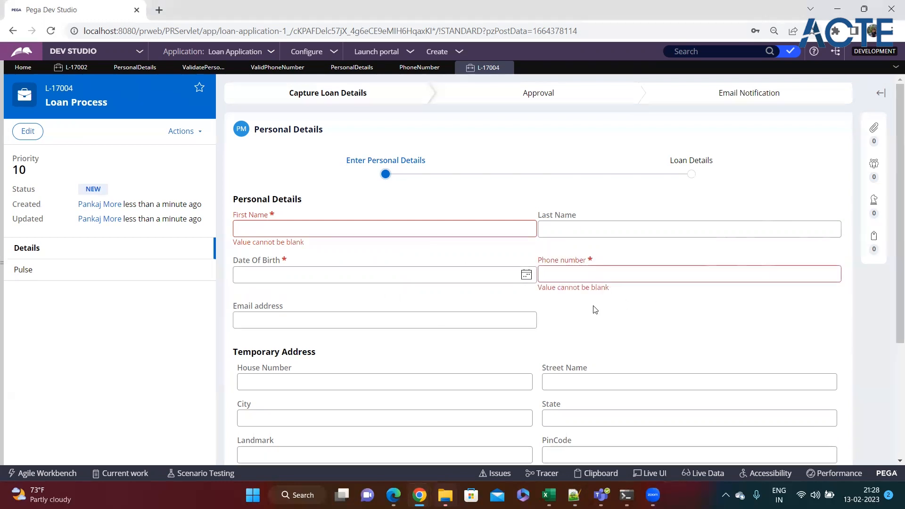
pyautogui.moveTo(537, 287); pyautogui.dragTo(628, 295)
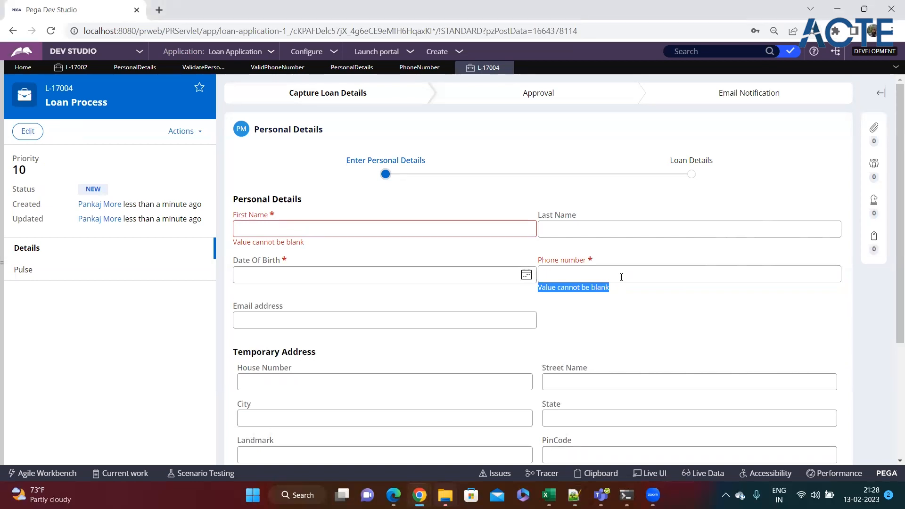
pyautogui.moveTo(624, 294); pyautogui.dragTo(534, 289)
pyautogui.click(452, 293)
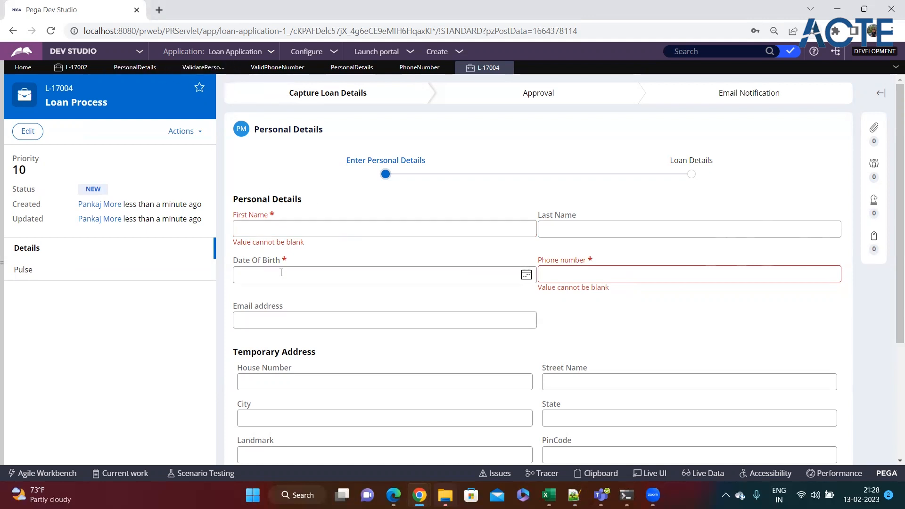
# Set Date Of Birth to 22 Feb 2024 using the date picker
pyautogui.click(526, 274)
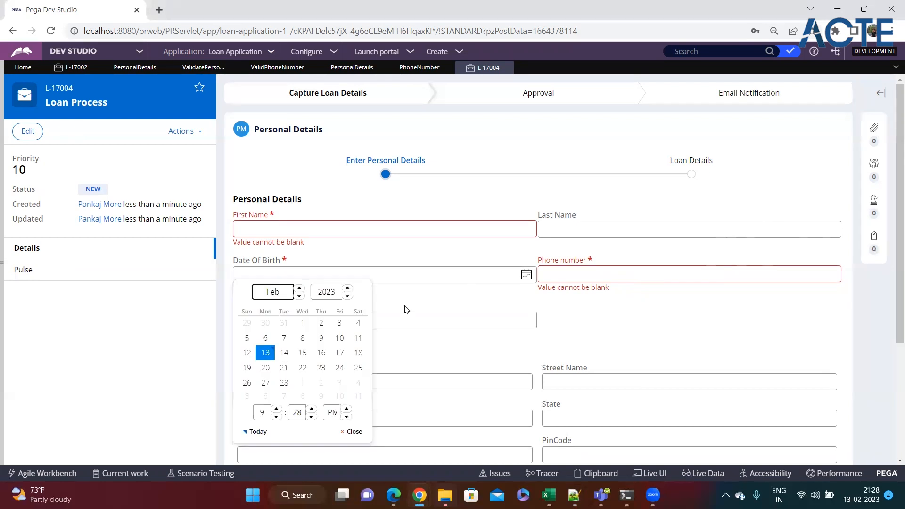
pyautogui.click(348, 289)
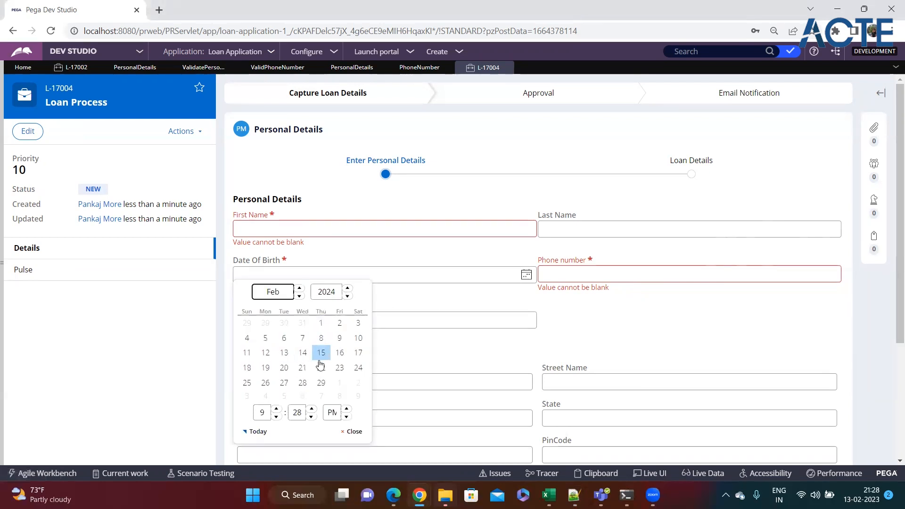
pyautogui.click(321, 368)
pyautogui.click(398, 318)
pyautogui.scroll(-3, 518, 353)
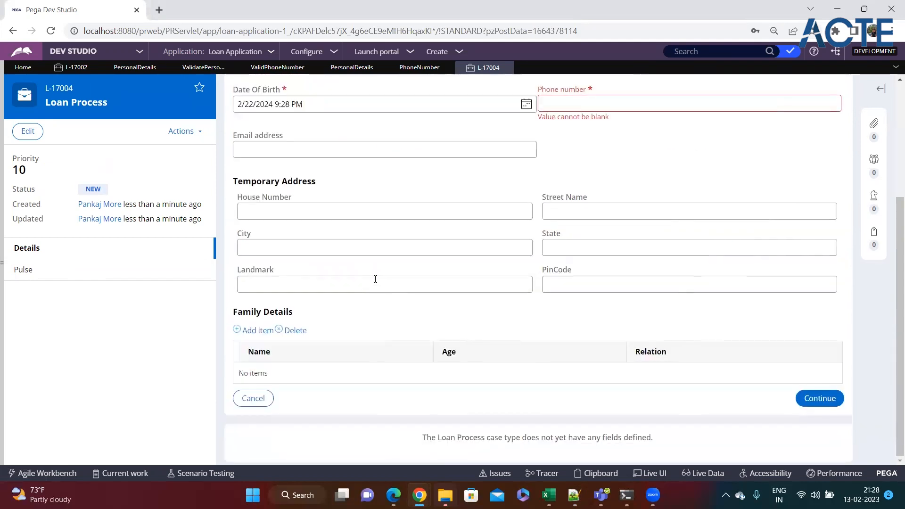
pyautogui.click(257, 330)
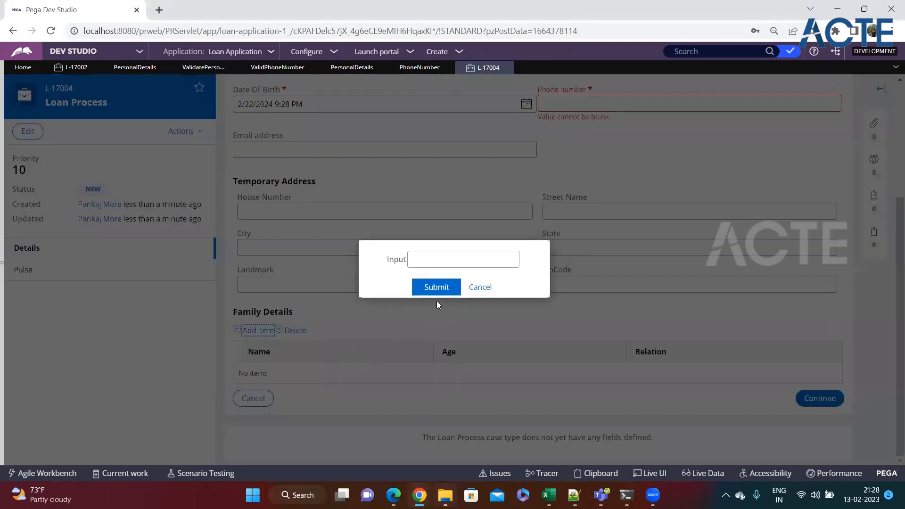
pyautogui.click(480, 287)
pyautogui.moveTo(304, 275); pyautogui.dragTo(234, 276)
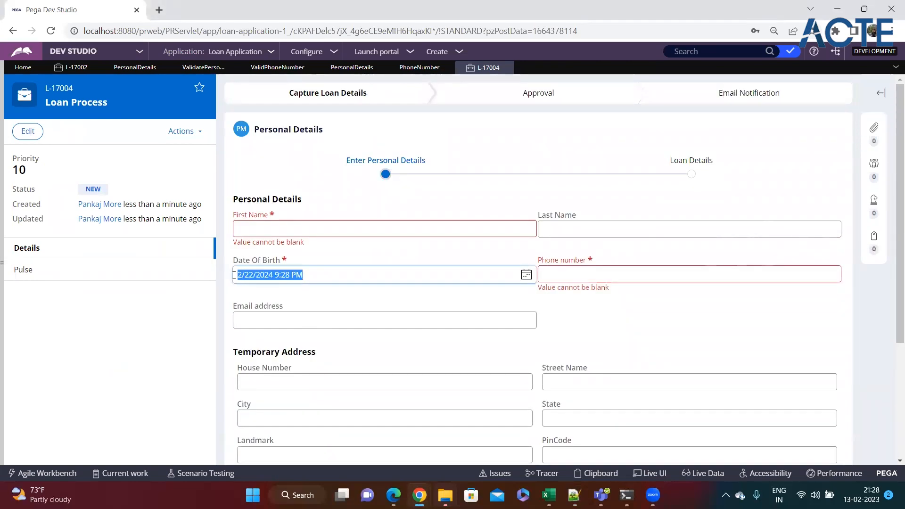
pyautogui.click(315, 304)
pyautogui.click(261, 326)
pyautogui.click(580, 352)
pyautogui.click(603, 274)
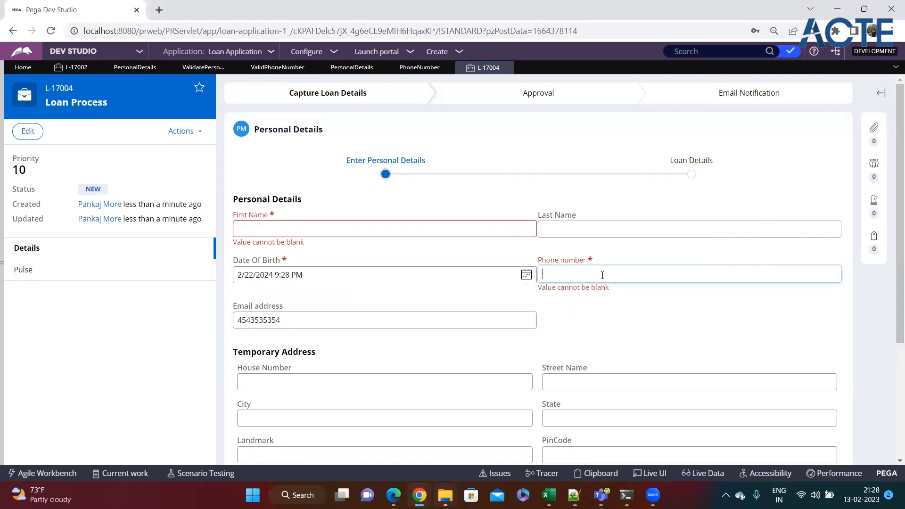
pyautogui.write('jhjhkhkjhk')
pyautogui.click(590, 316)
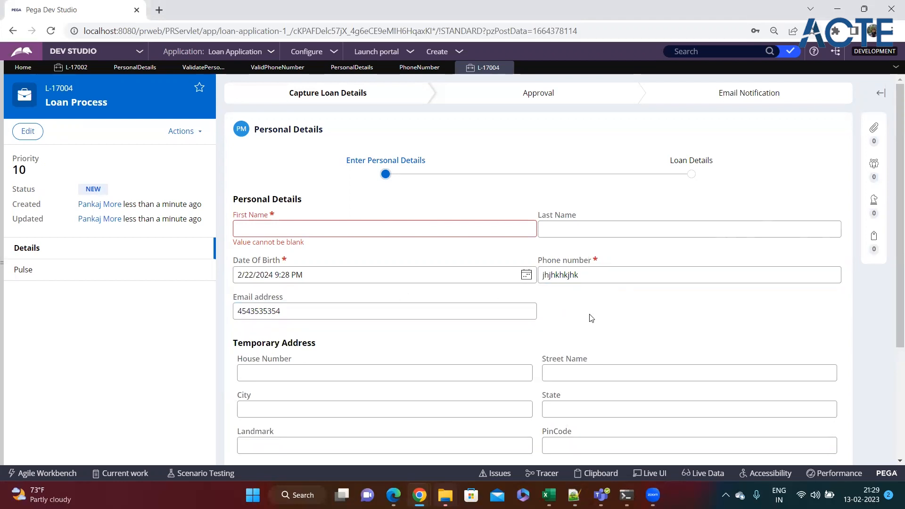
# Review the entered phone, date of birth and email values on the Personal Details form
pyautogui.click(626, 274)
pyautogui.click(600, 374)
pyautogui.click(398, 405)
pyautogui.click(518, 333)
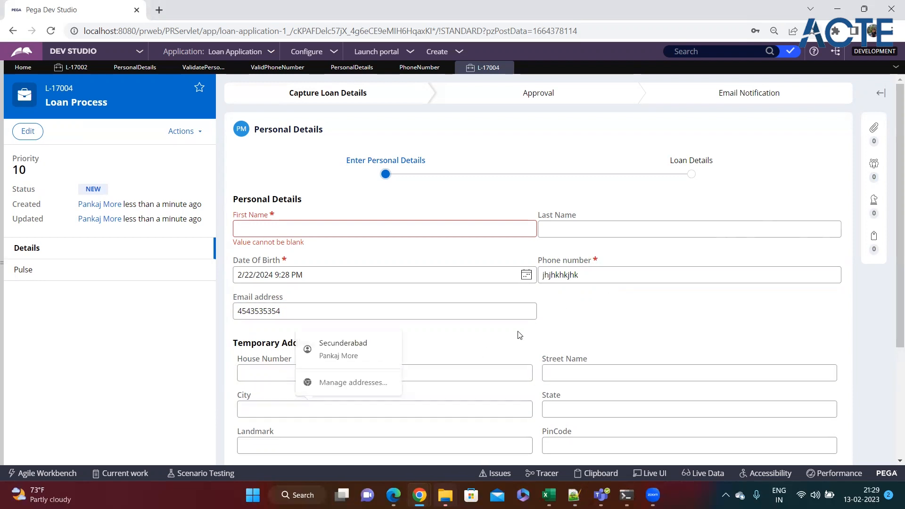
pyautogui.doubleClick(319, 273)
pyautogui.click(343, 308)
pyautogui.scroll(-3, 677, 320)
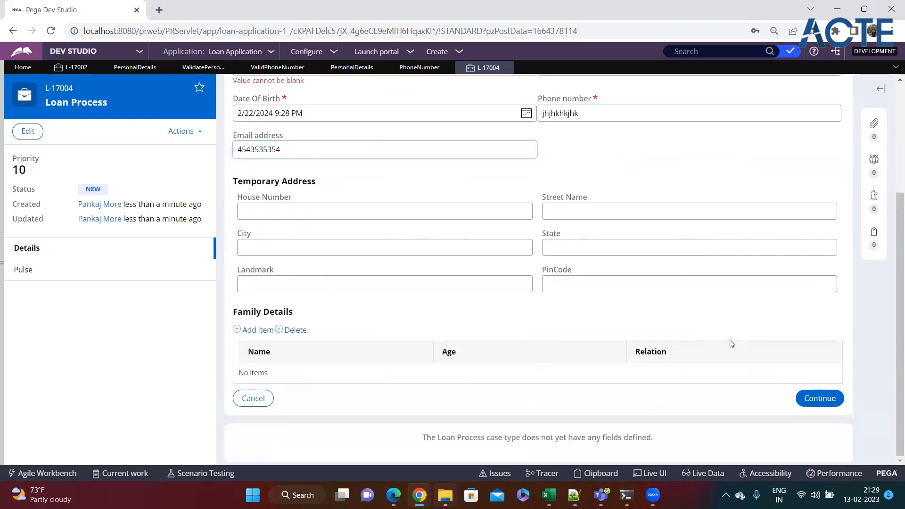
pyautogui.scroll(3, 498, 255)
pyautogui.scroll(-3, 529, 253)
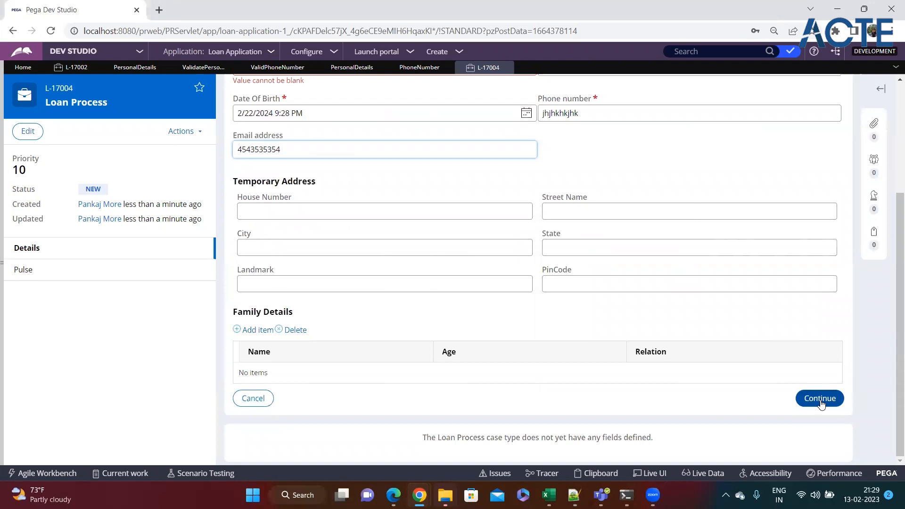
pyautogui.scroll(3, 523, 288)
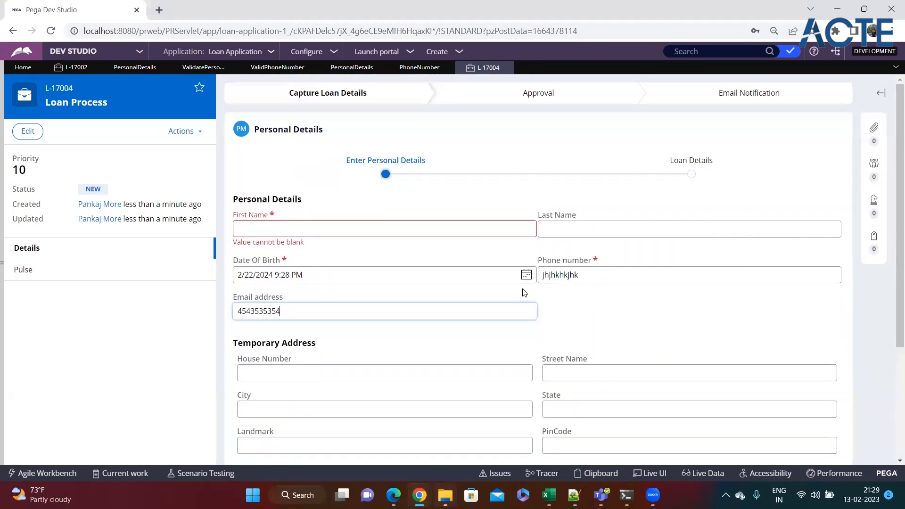
pyautogui.scroll(-3, 525, 292)
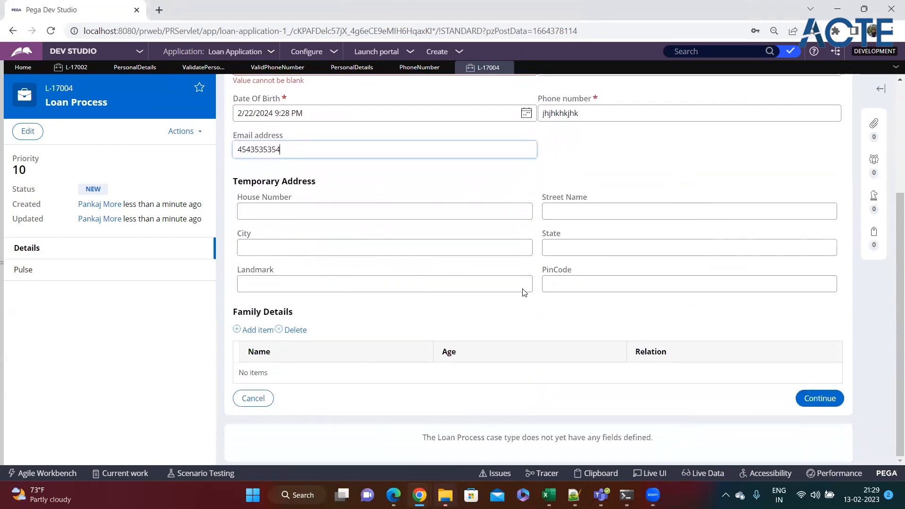
pyautogui.scroll(3, 524, 288)
pyautogui.scroll(-3, 618, 296)
# Submit the form with Continue and dismiss the 'correct flagged fields' alert
pyautogui.click(819, 399)
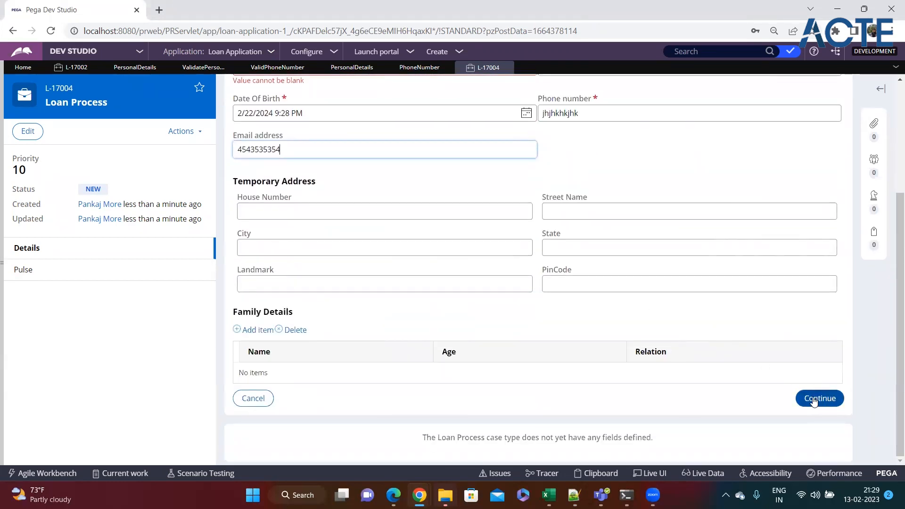
pyautogui.scroll(-1, 693, 379)
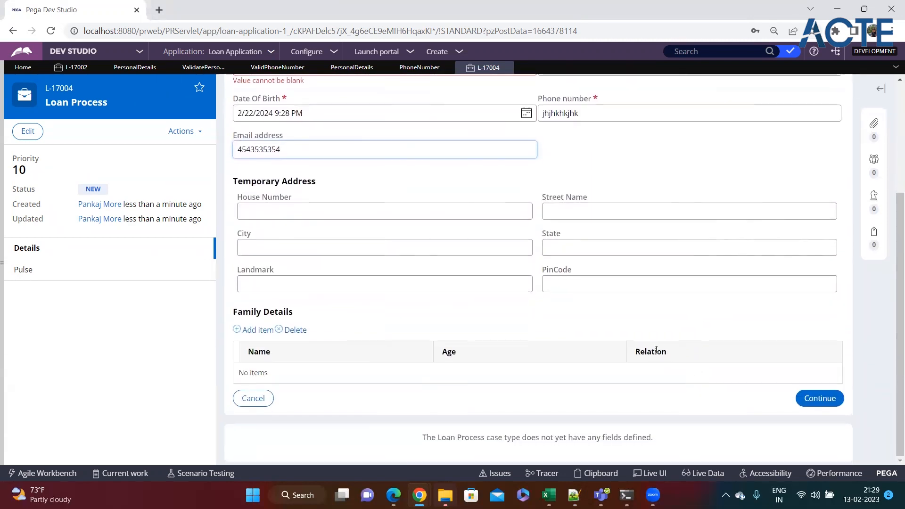
pyautogui.scroll(3, 656, 346)
pyautogui.scroll(-3, 655, 345)
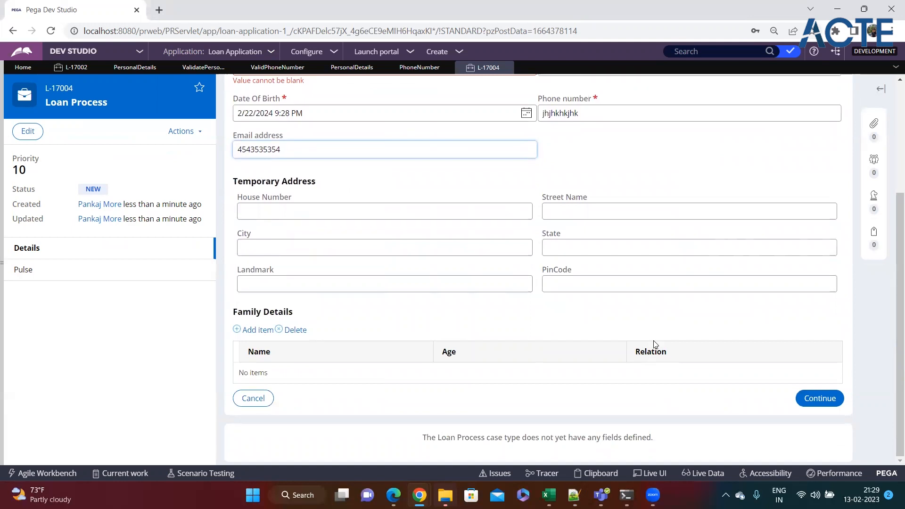
pyautogui.click(826, 405)
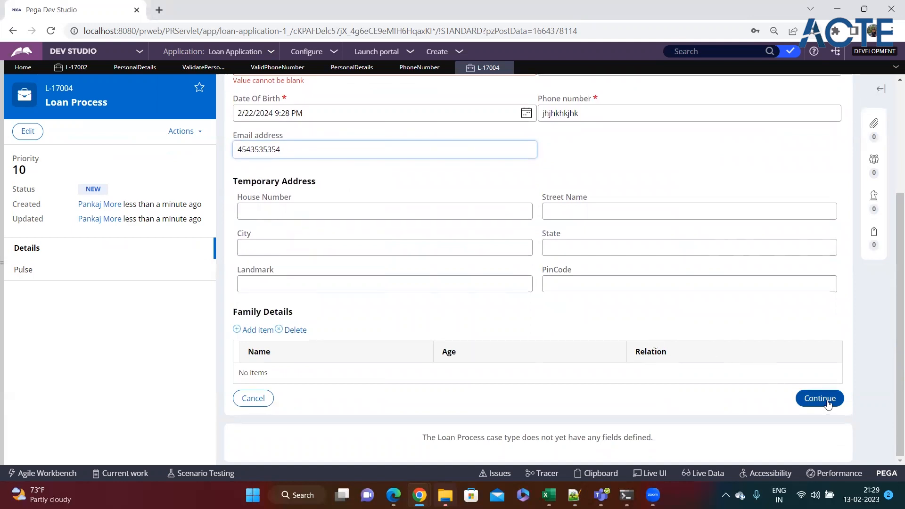
pyautogui.click(555, 98)
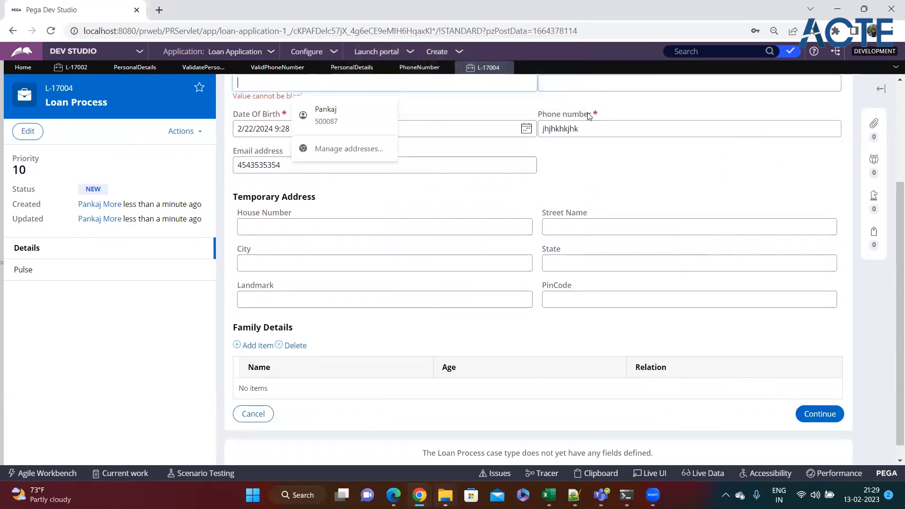
pyautogui.click(552, 182)
# Enter 'xcgdfgf' as First Name, resubmit, and review the phone and email error messages
pyautogui.scroll(2, 470, 158)
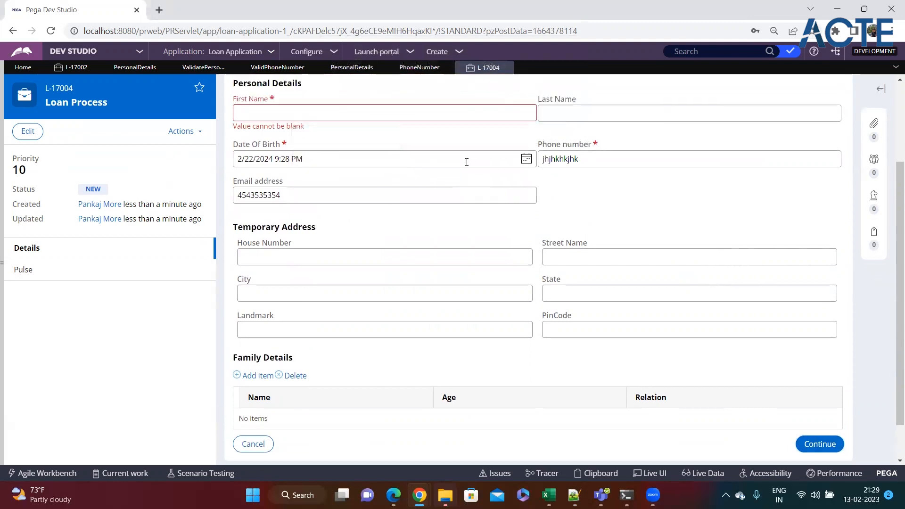
pyautogui.click(280, 141)
pyautogui.write('xcgdfgf')
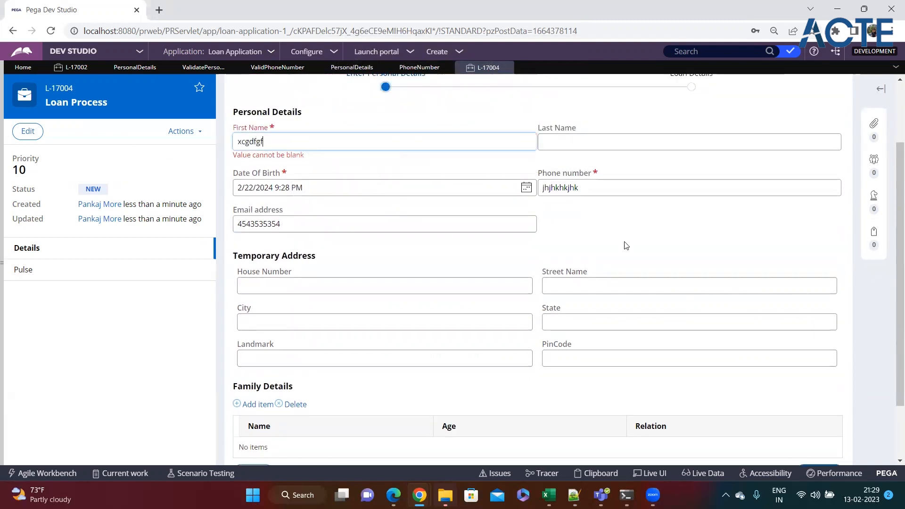
pyautogui.scroll(-1, 708, 331)
pyautogui.click(817, 402)
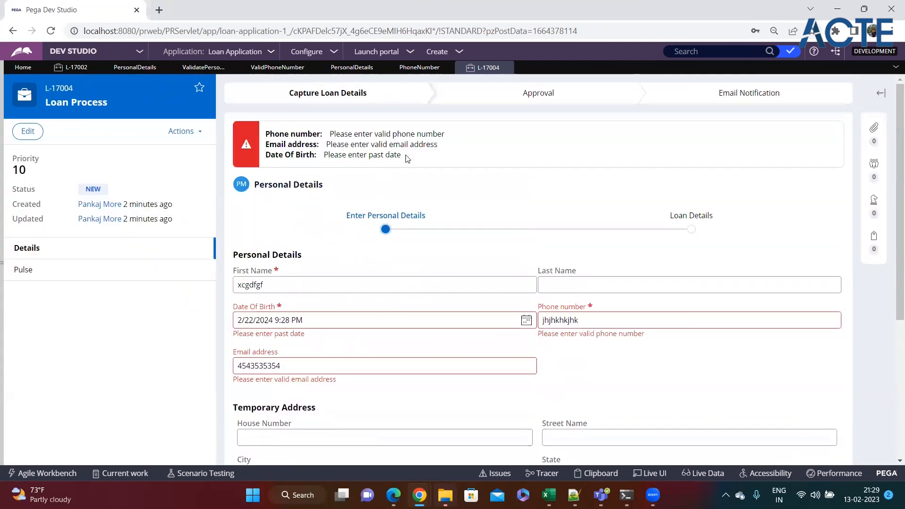
pyautogui.moveTo(332, 135); pyautogui.dragTo(411, 157)
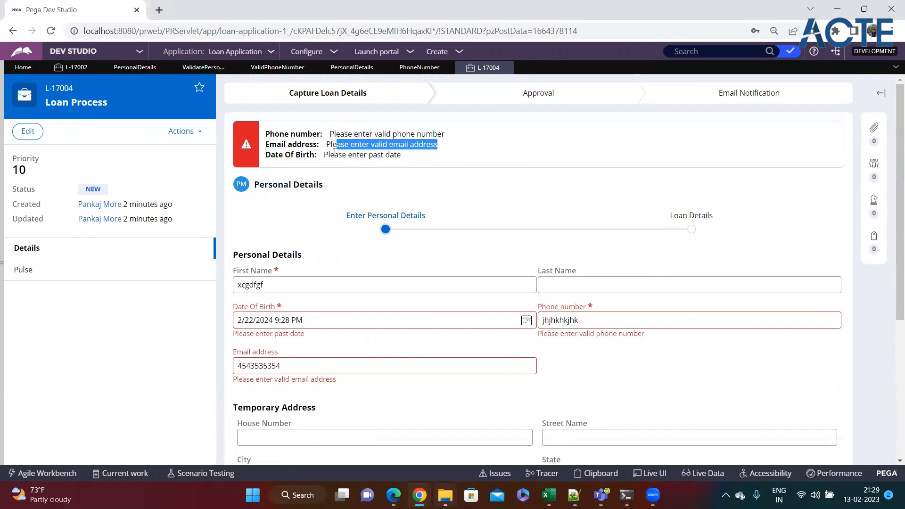
pyautogui.moveTo(335, 152); pyautogui.dragTo(444, 154)
pyautogui.click(479, 156)
pyautogui.scroll(-1, 486, 226)
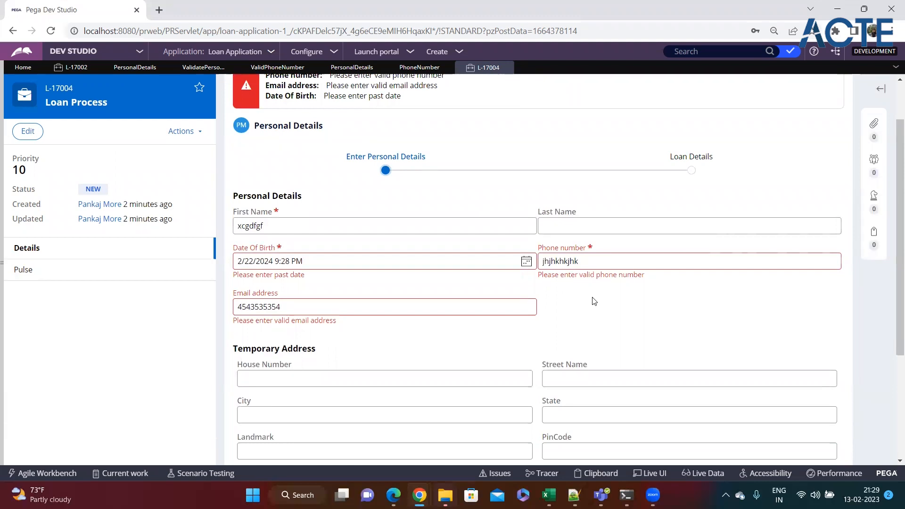
pyautogui.click(574, 495)
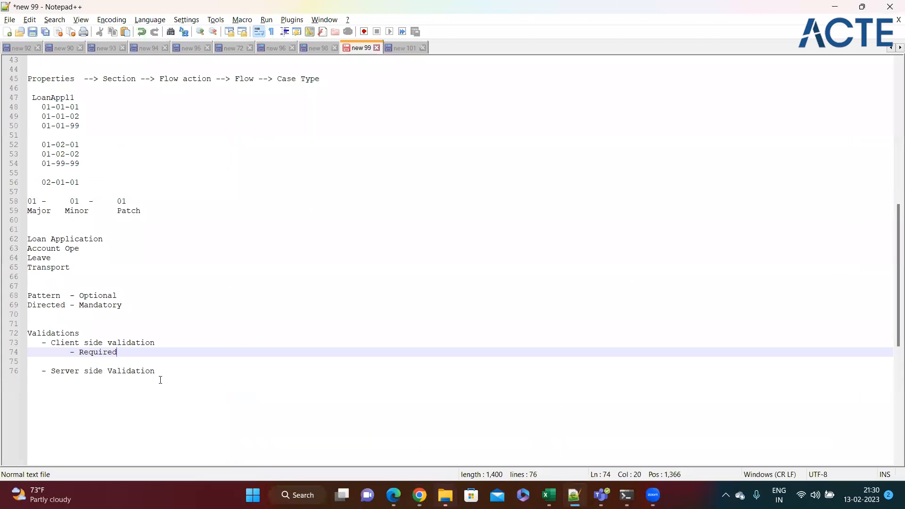
# Note under Server side Validation: 'Validate rule - Flow action's validation tab --> On submit of the flow action'
pyautogui.click(166, 372)
pyautogui.press('Return')
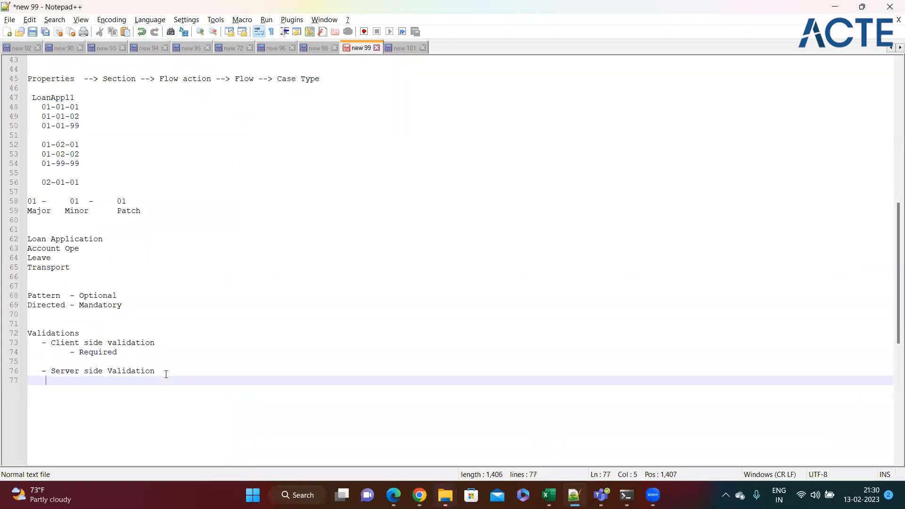
pyautogui.write('- Valiadat')
pyautogui.press('BackSpace')
pyautogui.press('BackSpace')
pyautogui.press('BackSpace')
pyautogui.press('BackSpace')
pyautogui.write('date rule- ')
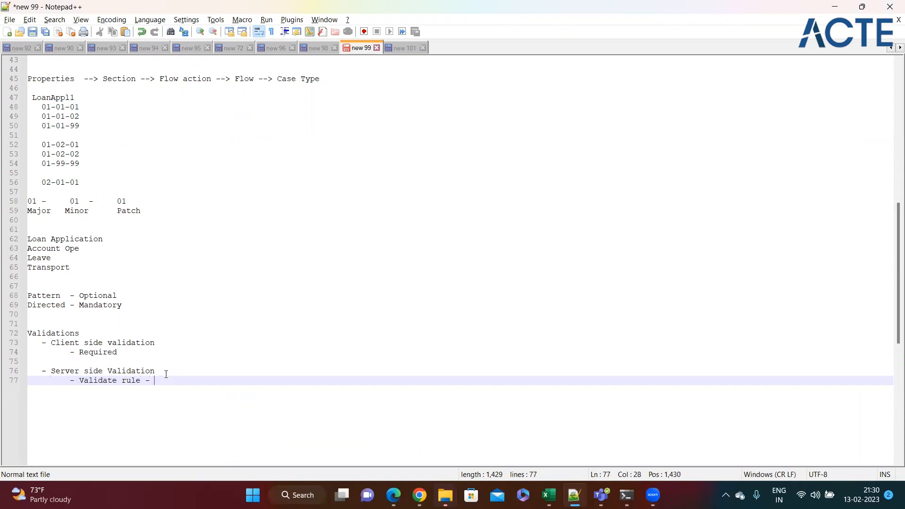
pyautogui.write('Flow acrio')
pyautogui.press('BackSpace')
pyautogui.press('BackSpace')
pyautogui.press('BackSpace')
pyautogui.write("tion's")
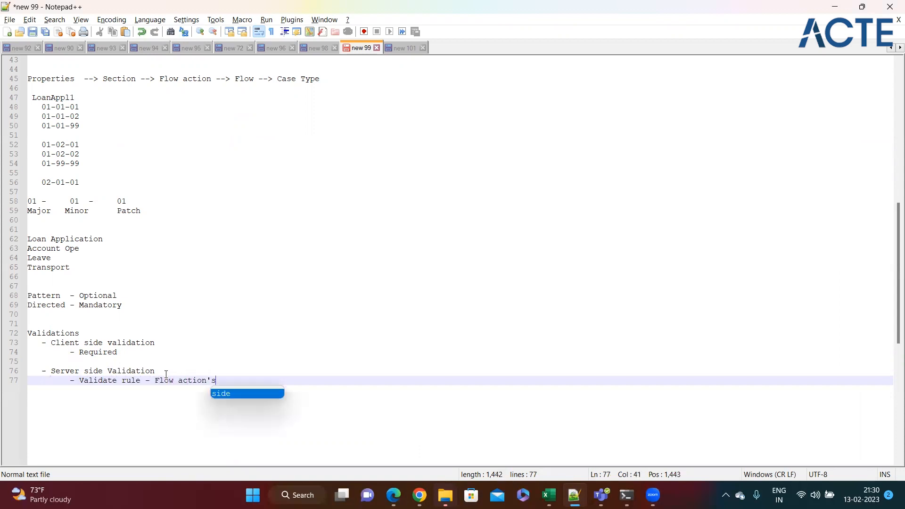
pyautogui.write(' valiation tab --> On submit odft')
pyautogui.press('BackSpace')
pyautogui.write('he')
pyautogui.press('BackSpace')
pyautogui.press('BackSpace')
pyautogui.write('the fl')
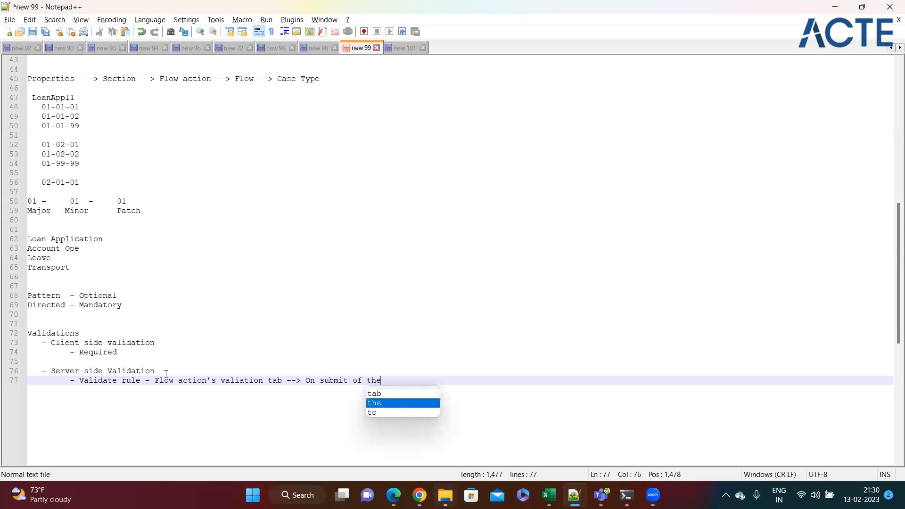
pyautogui.write('action')
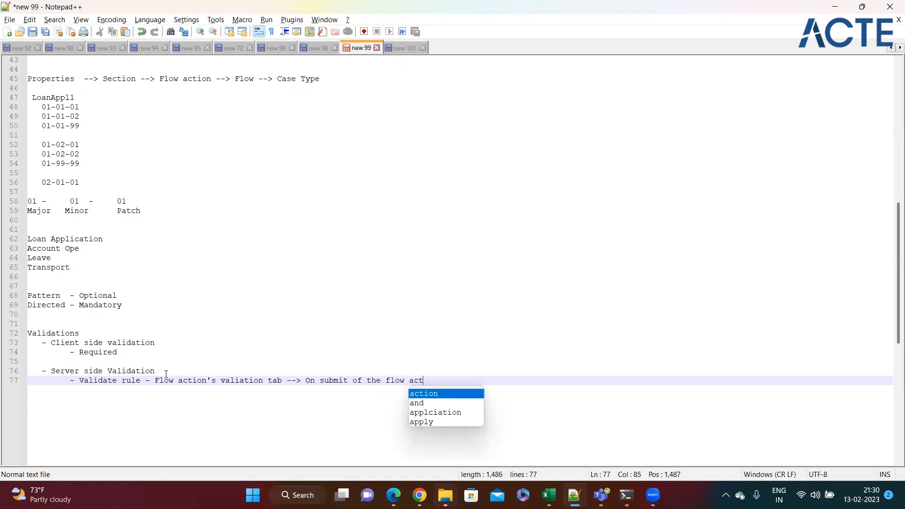
pyautogui.click(118, 362)
pyautogui.click(150, 354)
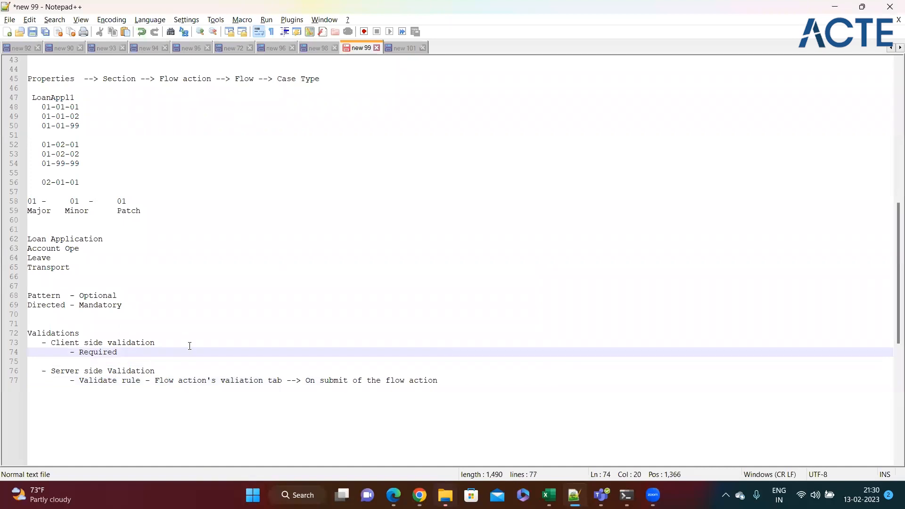
pyautogui.hotkey('alt', 'Tab')
pyautogui.scroll(1, 297, 206)
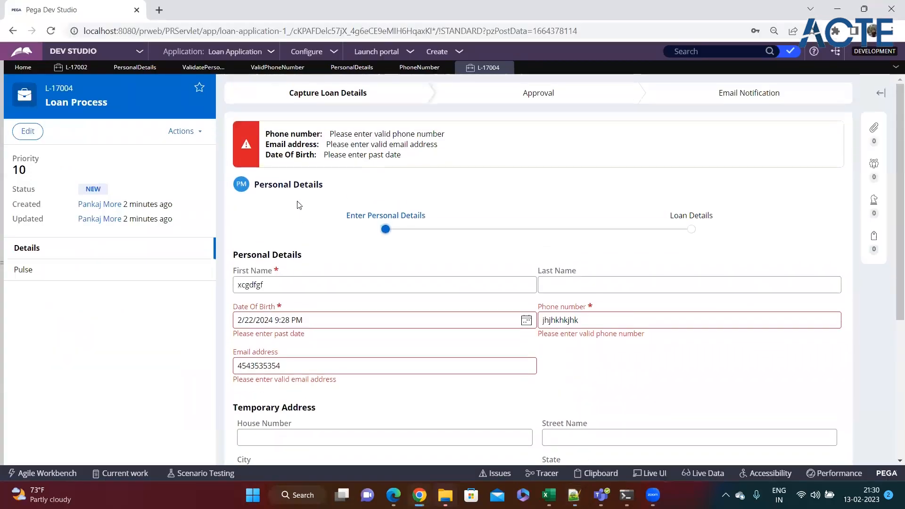
# Remove ValidatePersonalDetails from the PersonalDetails flow action's Validate field, save, then review that rule
pyautogui.click(421, 69)
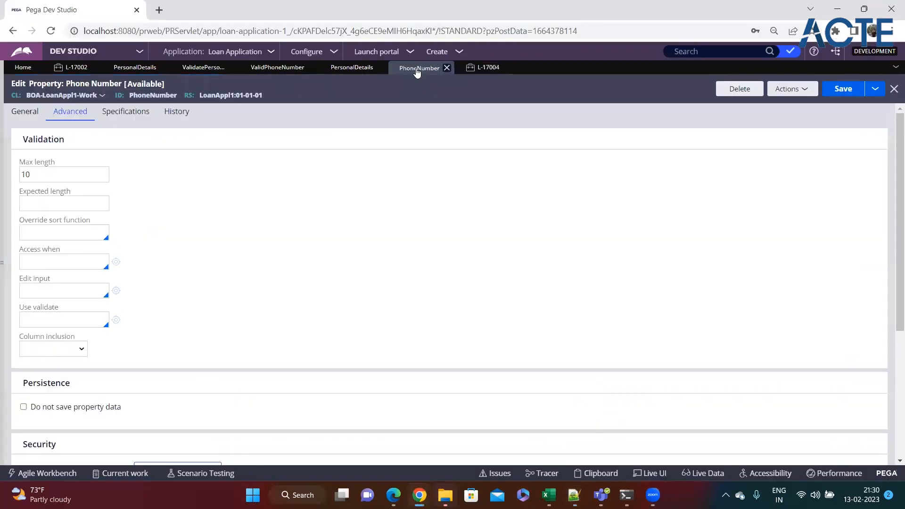
pyautogui.click(137, 67)
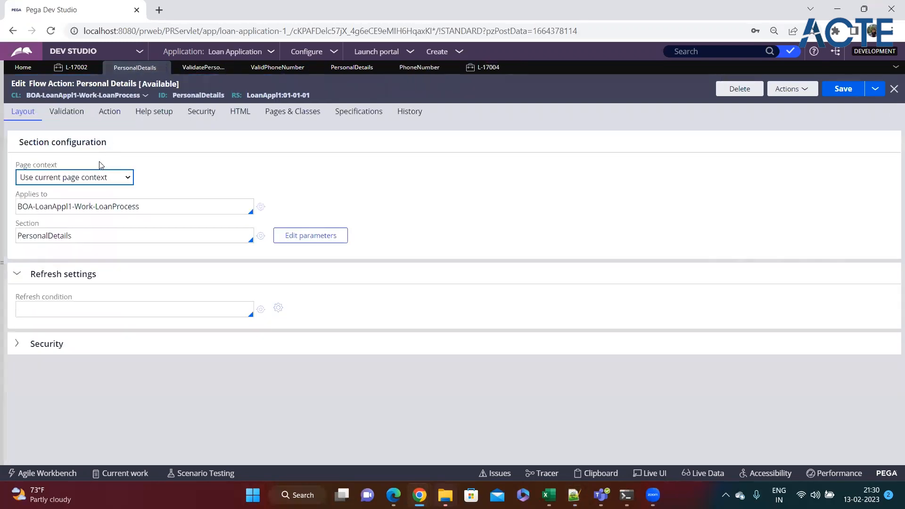
pyautogui.click(66, 112)
pyautogui.doubleClick(62, 194)
pyautogui.press('BackSpace')
pyautogui.click(840, 92)
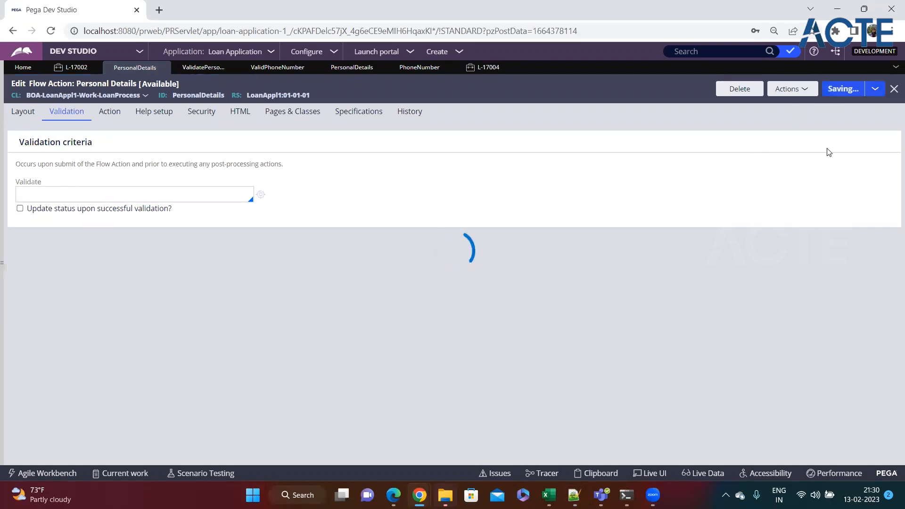
pyautogui.click(210, 68)
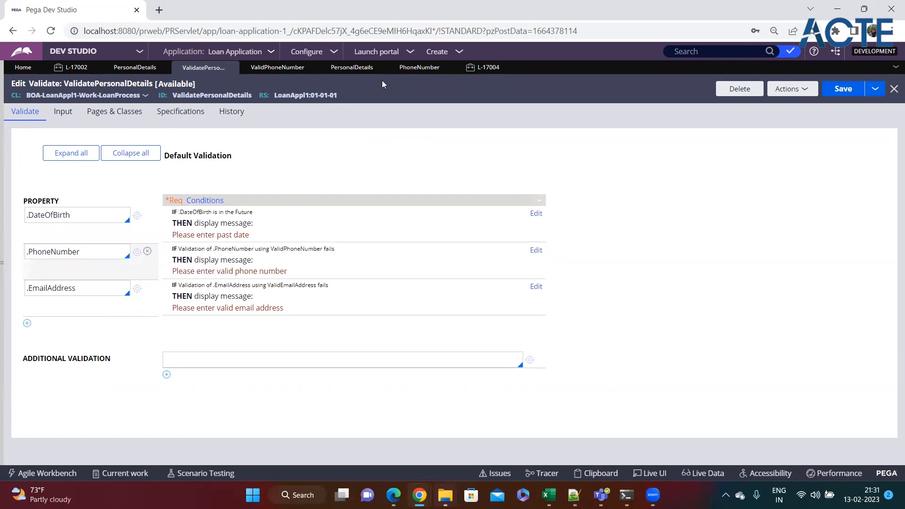
pyautogui.click(418, 69)
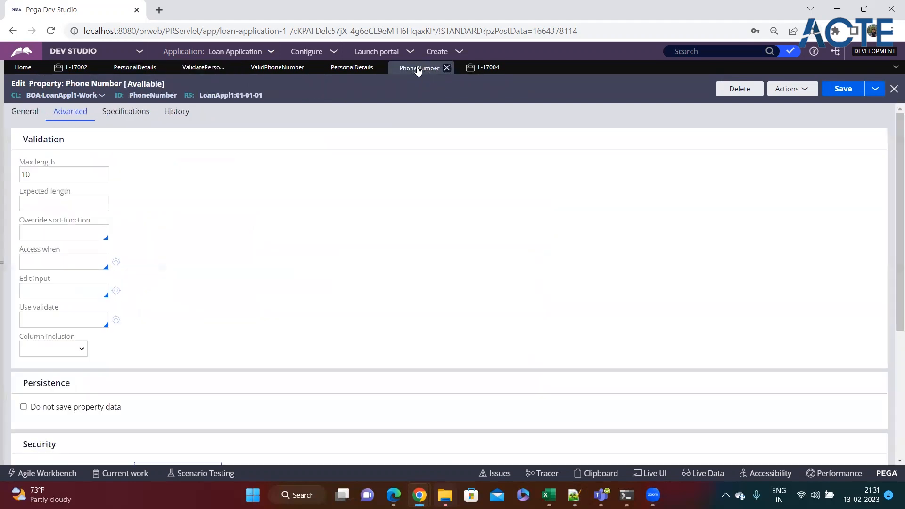
pyautogui.click(41, 109)
pyautogui.click(71, 117)
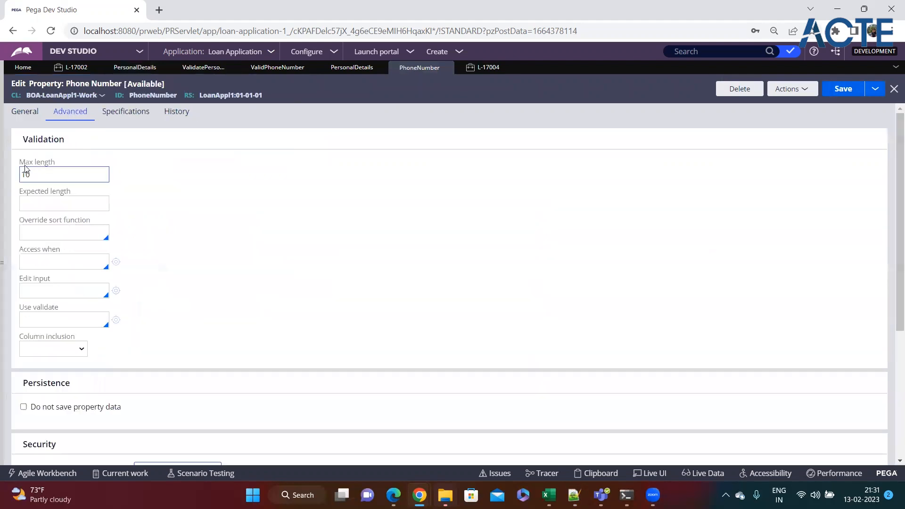
pyautogui.click(21, 166)
pyautogui.moveTo(21, 165); pyautogui.dragTo(68, 166)
pyautogui.click(62, 170)
pyautogui.doubleClick(153, 95)
pyautogui.click(81, 173)
pyautogui.click(182, 199)
pyautogui.scroll(-3, 123, 226)
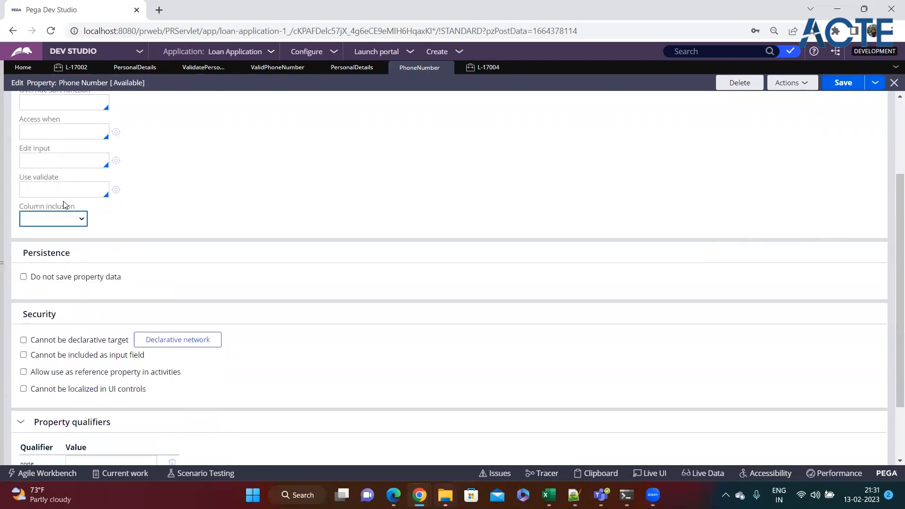
pyautogui.moveTo(20, 179); pyautogui.dragTo(54, 182)
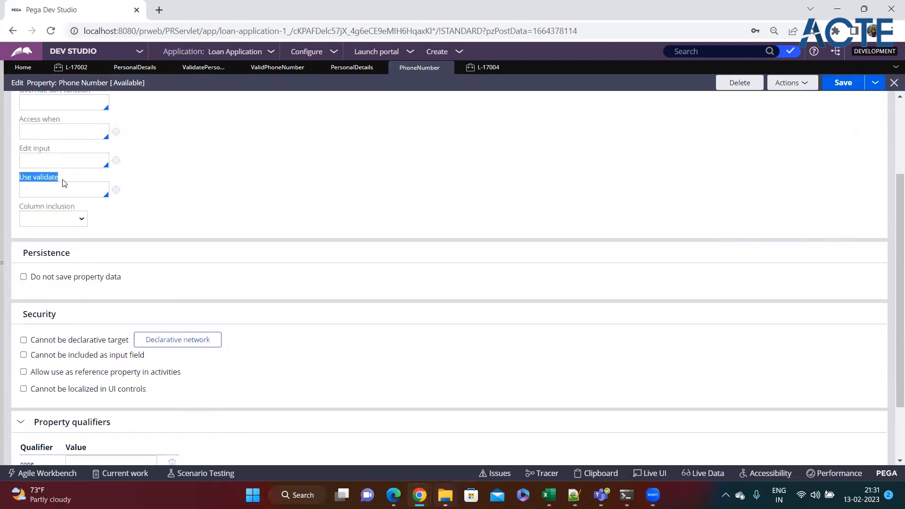
pyautogui.click(55, 191)
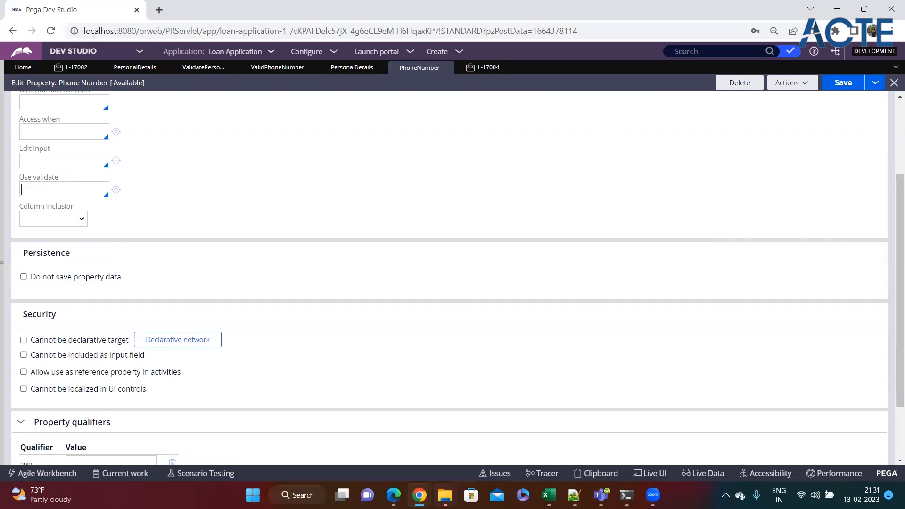
pyautogui.moveTo(66, 184); pyautogui.dragTo(32, 180)
# Add '- Edit Validate --> Java coding needed' under Required in the notes
pyautogui.hotkey('alt', 'Tab')
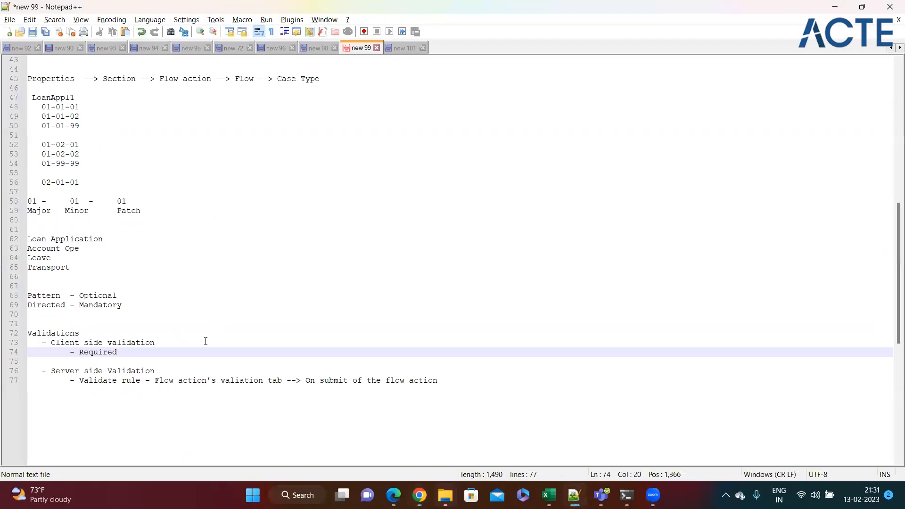
pyautogui.press('Return')
pyautogui.write('- E')
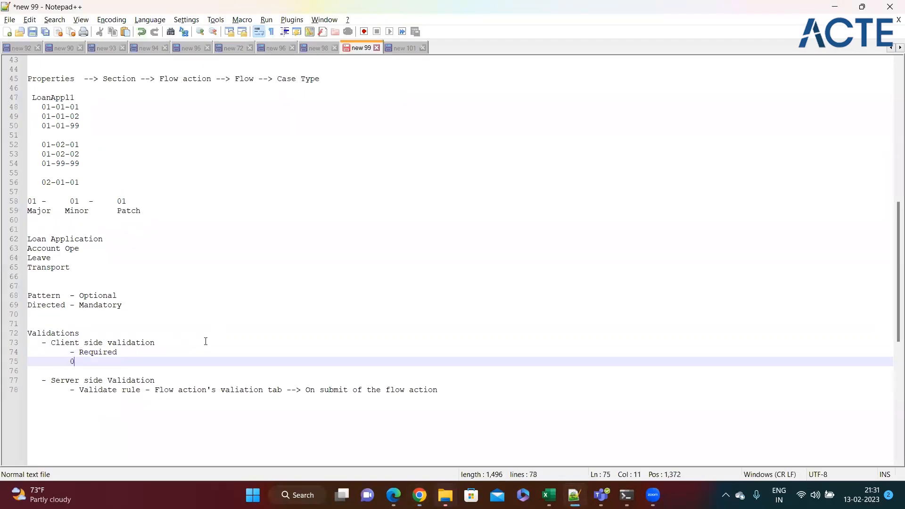
pyautogui.write('ditVlia')
pyautogui.press('BackSpace')
pyautogui.press('BackSpace')
pyautogui.press('BackSpace')
pyautogui.write('alidate --> ')
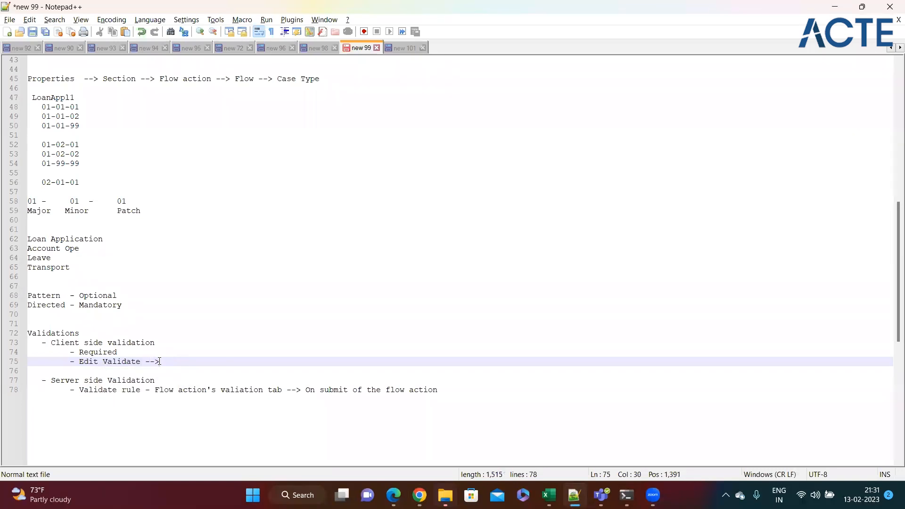
pyautogui.write('Java coding needed')
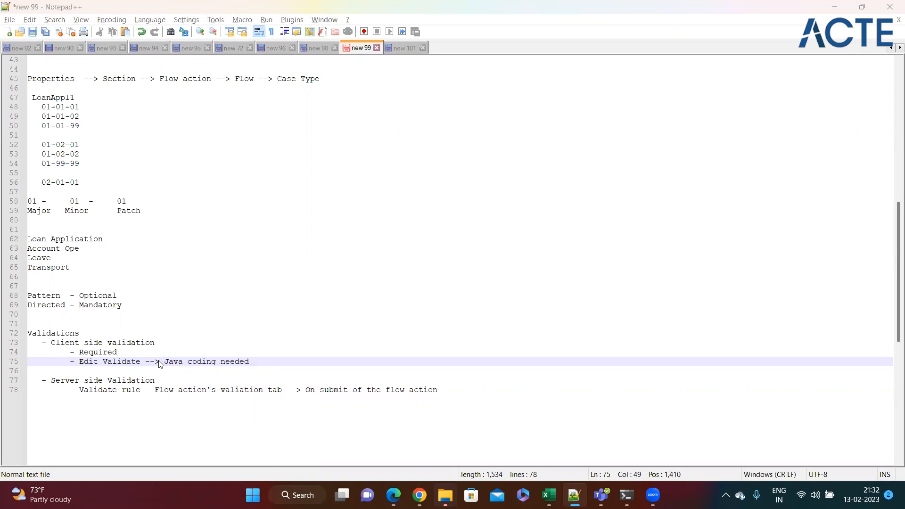
pyautogui.hotkey('alt', 'Tab')
pyautogui.scroll(3, 184, 214)
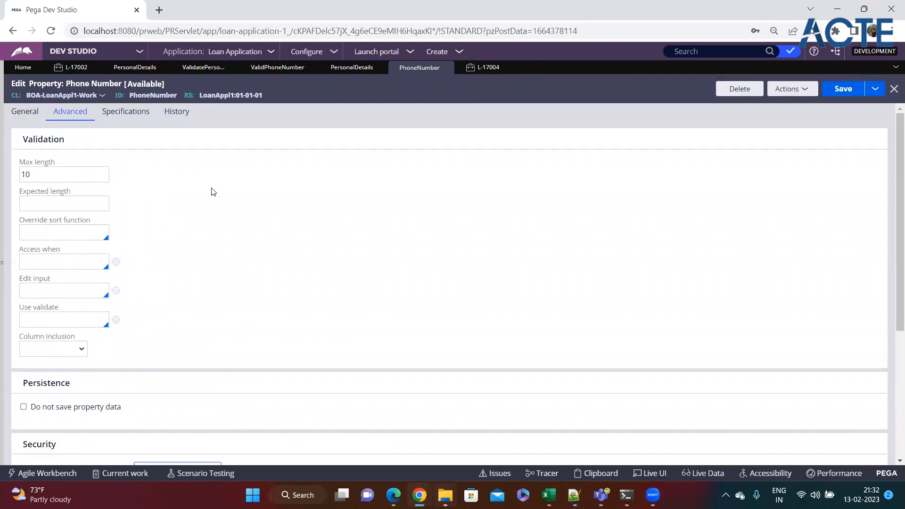
# Set the Phone Number property's Use validate rule to ValidPhoneNumber and save
pyautogui.moveTo(19, 307); pyautogui.dragTo(48, 319)
pyautogui.click(44, 323)
pyautogui.click(87, 335)
pyautogui.click(69, 322)
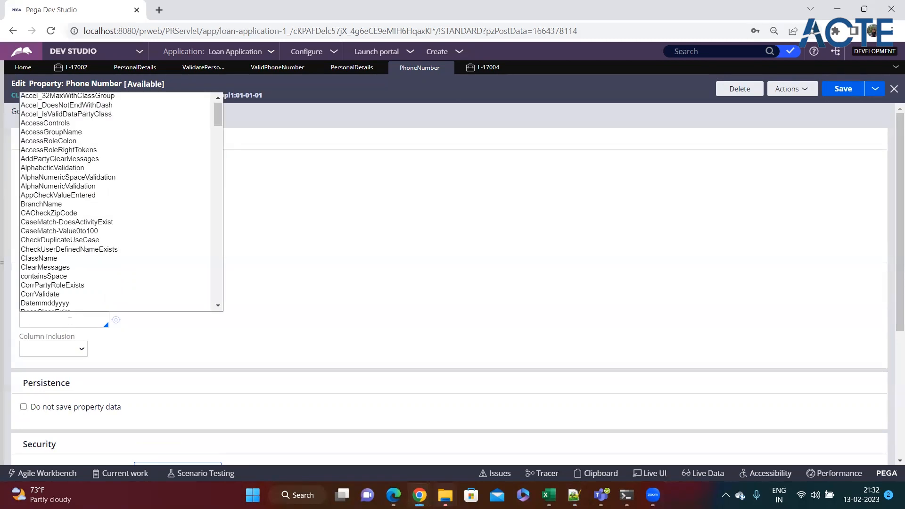
pyautogui.press('Down')
pyautogui.press('Down')
pyautogui.press('Down')
pyautogui.press('Down')
pyautogui.press('Down')
pyautogui.press('Down')
pyautogui.press('Down')
pyautogui.press('Down')
pyautogui.press('Down')
pyautogui.press('Down')
pyautogui.press('Down')
pyautogui.press('Down')
pyautogui.press('Down')
pyautogui.press('Down')
pyautogui.press('Down')
pyautogui.press('Down')
pyautogui.press('Down')
pyautogui.press('Down')
pyautogui.press('Down')
pyautogui.press('Down')
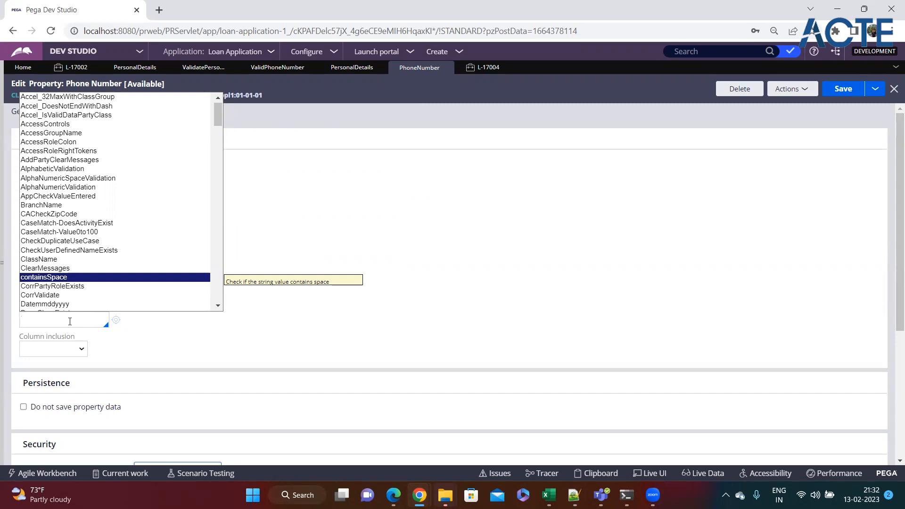
pyautogui.write('vall')
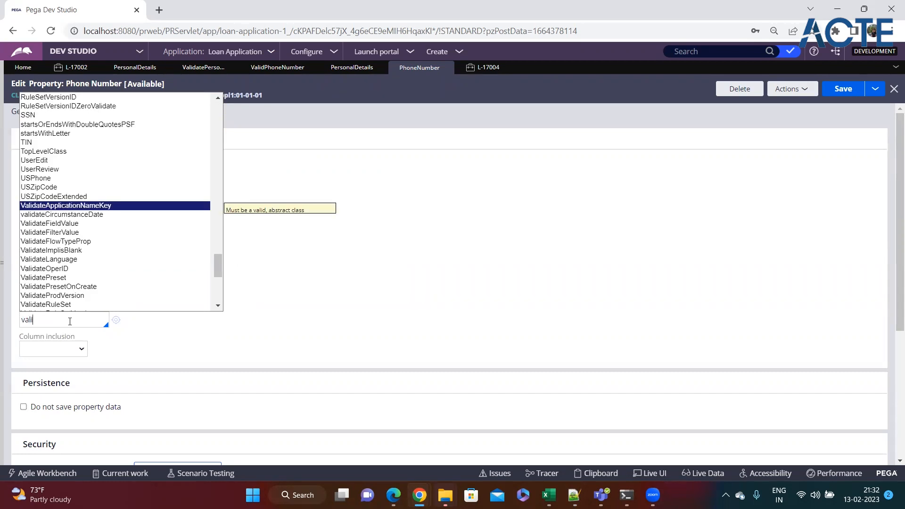
pyautogui.press('BackSpace')
pyautogui.write('idph')
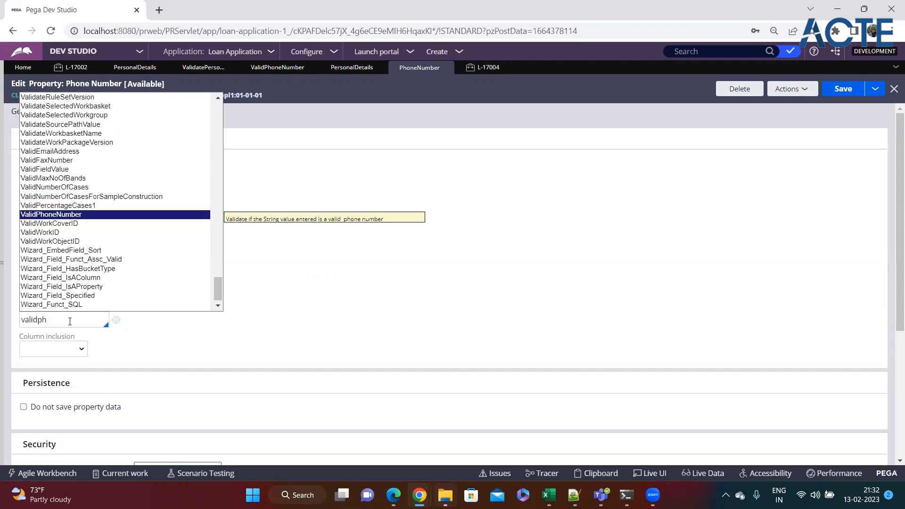
pyautogui.press('Return')
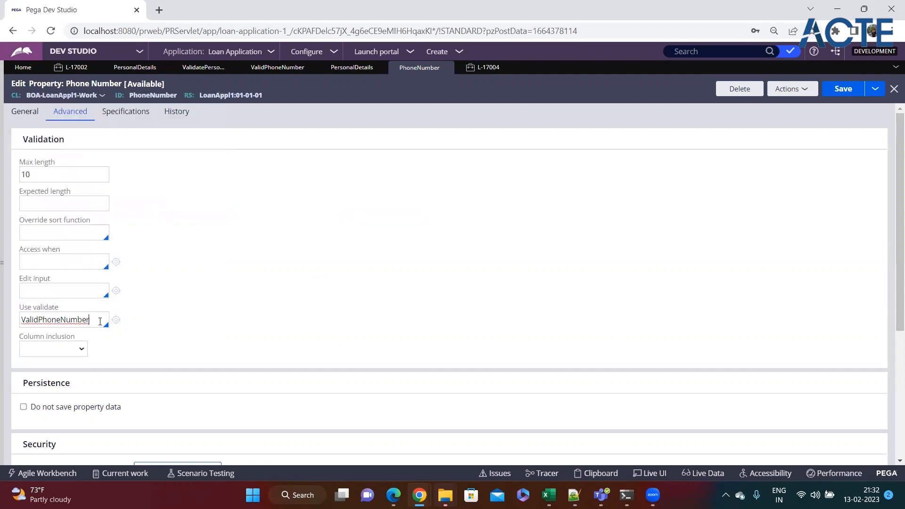
pyautogui.click(844, 89)
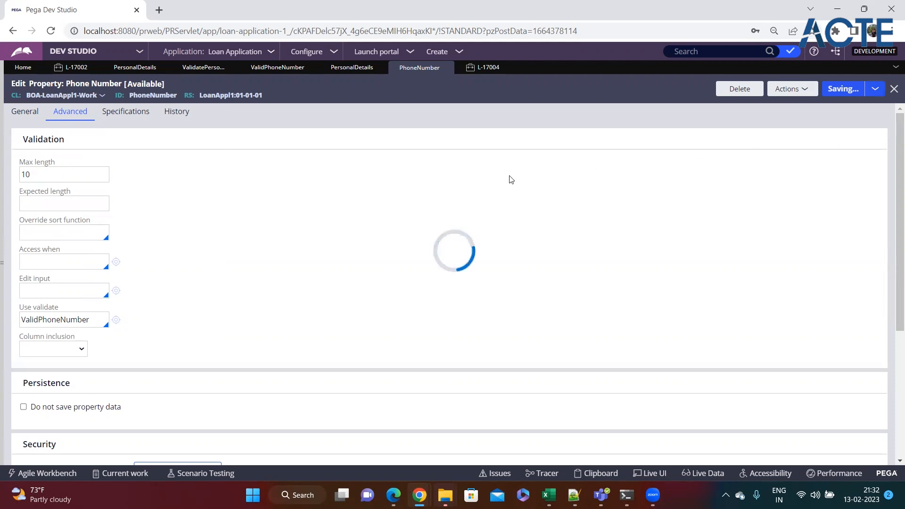
# Set the EmailAddress property's validate rule to ValidEmailAddress and save the property
pyautogui.click(135, 68)
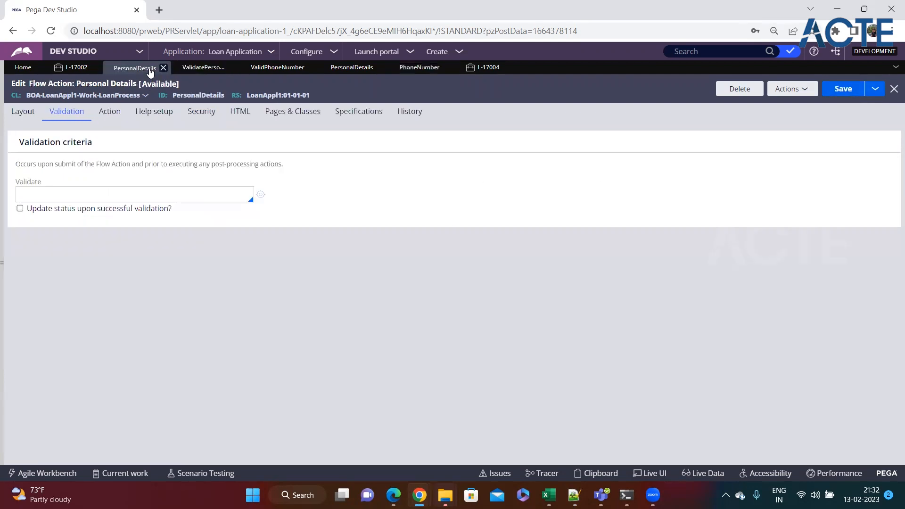
pyautogui.click(19, 112)
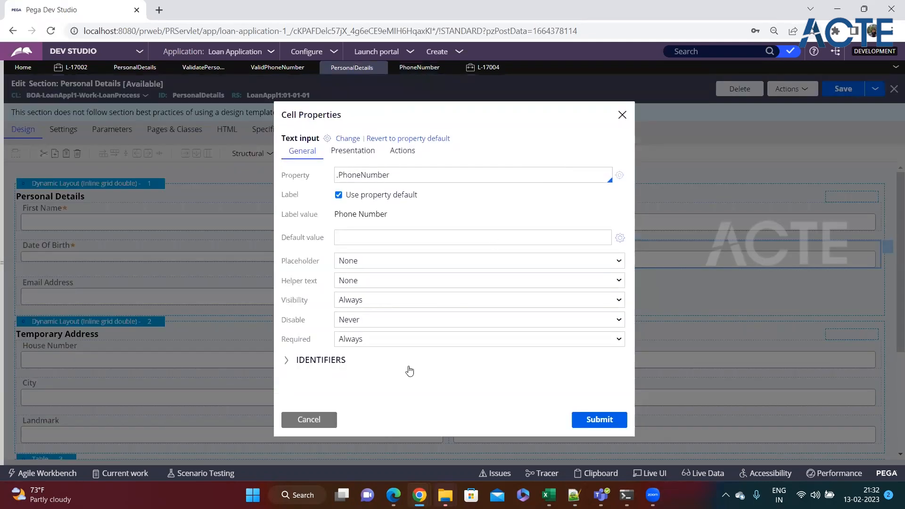
pyautogui.click(322, 420)
pyautogui.click(450, 283)
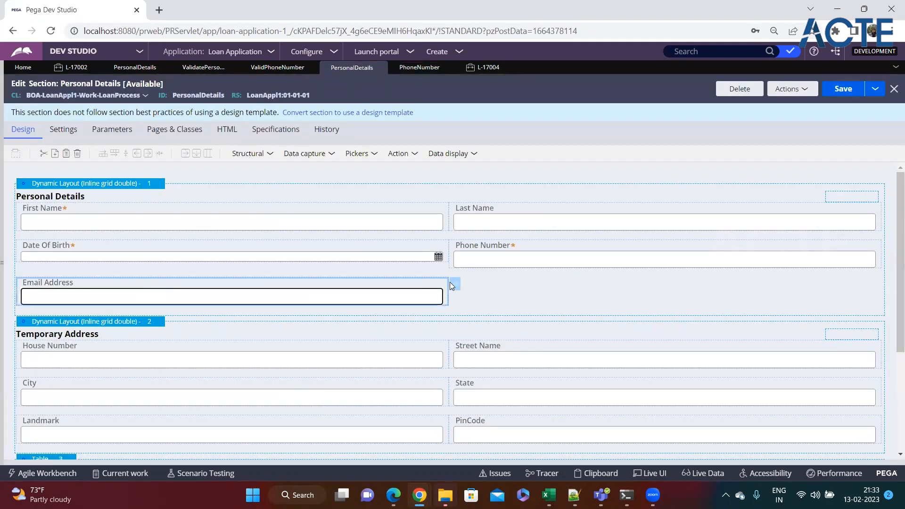
pyautogui.click(456, 288)
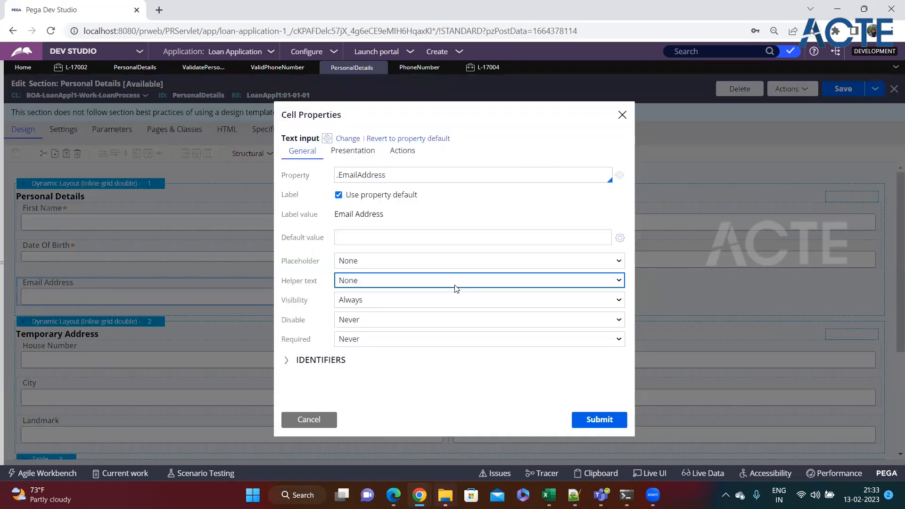
pyautogui.click(622, 179)
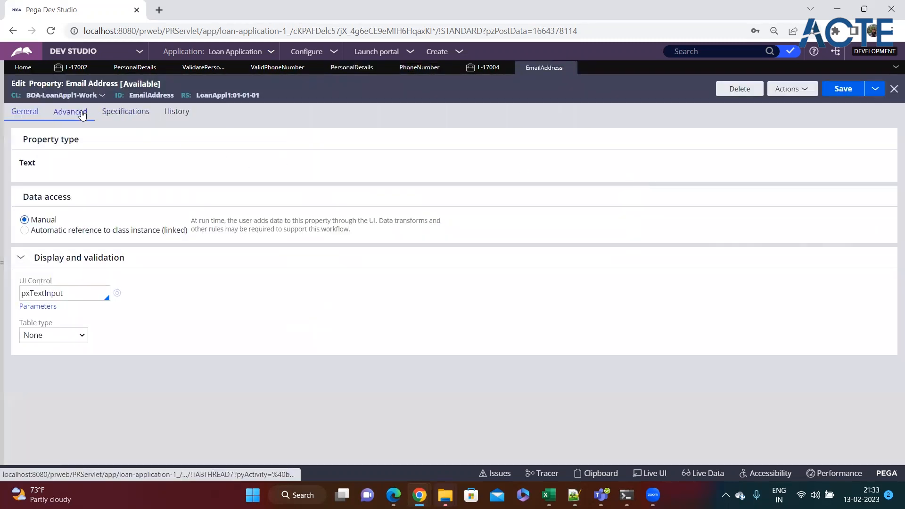
pyautogui.click(82, 113)
pyautogui.moveTo(59, 307); pyautogui.dragTo(18, 309)
pyautogui.click(53, 321)
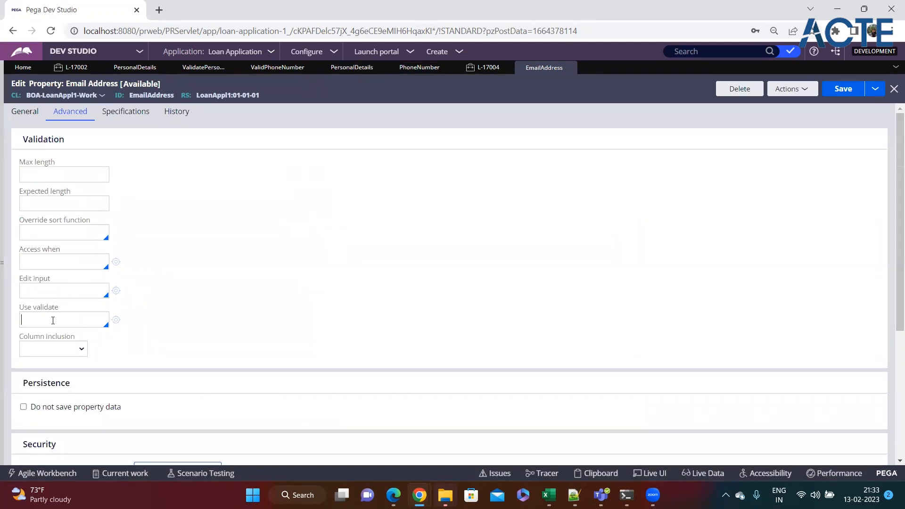
pyautogui.write('ValidEmailAdd')
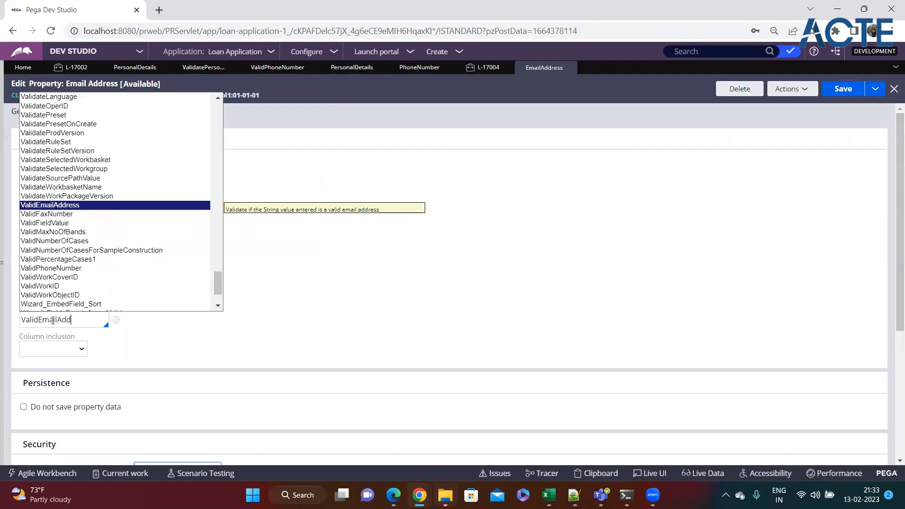
pyautogui.press('Return')
pyautogui.hotkey('ctrl', 's')
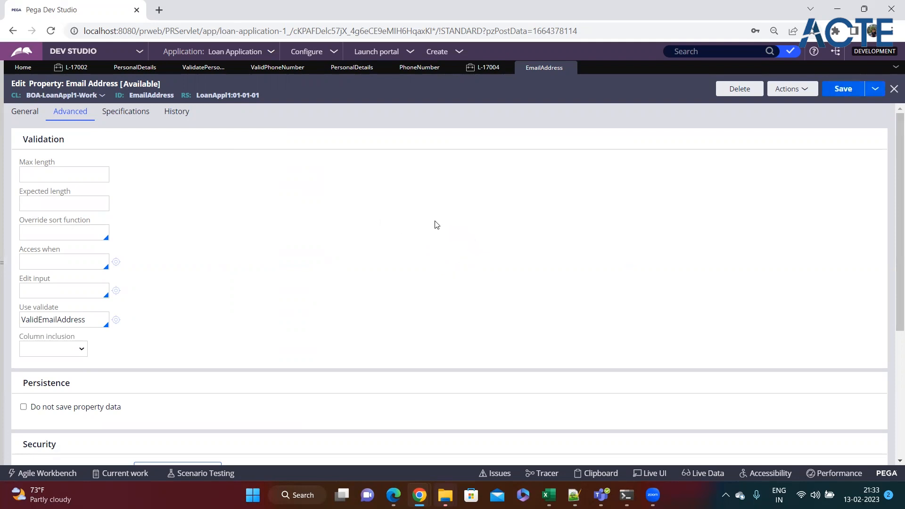
# Start a new Loan Process case, L-17005
pyautogui.click(458, 53)
pyautogui.moveTo(497, 66)
pyautogui.click(579, 76)
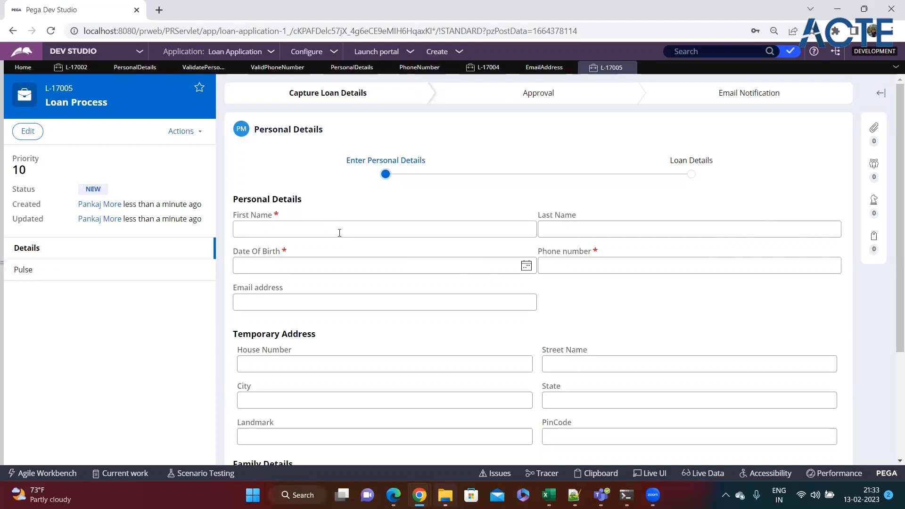
# Enter letters 'jsdjfksjfs' as the phone number to trigger the invalid phone error
pyautogui.click(582, 268)
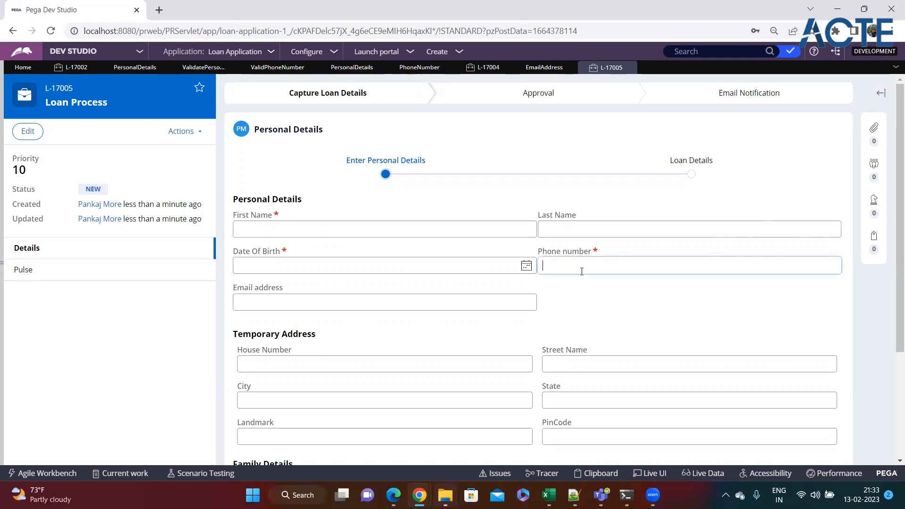
pyautogui.write('jsdjfksjfs')
pyautogui.click(579, 304)
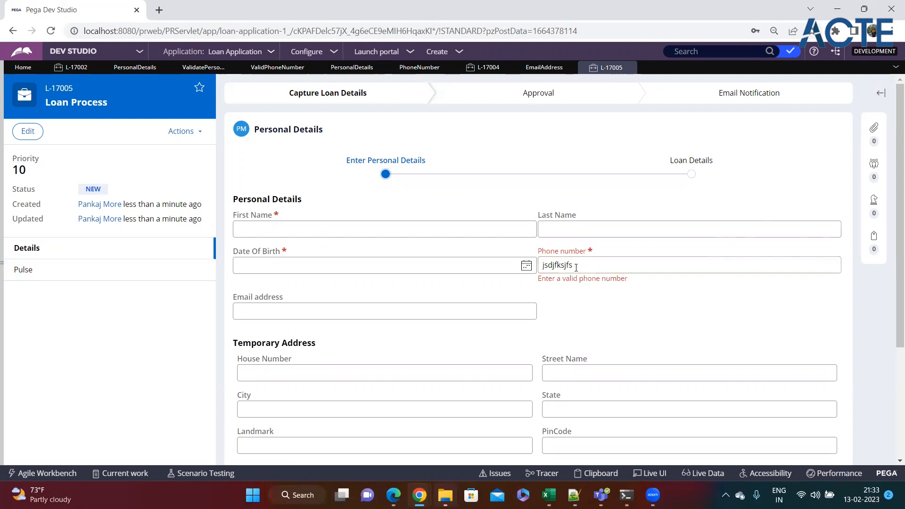
pyautogui.moveTo(583, 281); pyautogui.dragTo(657, 283)
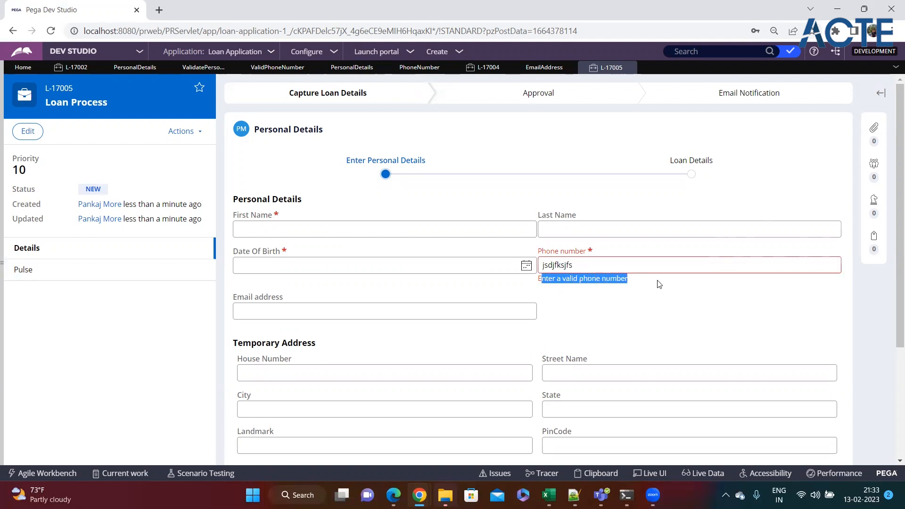
pyautogui.click(380, 315)
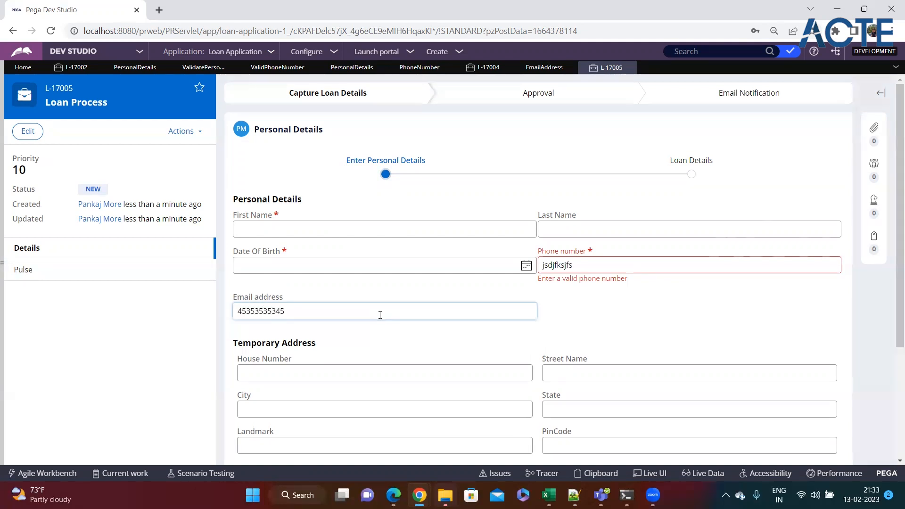
pyautogui.click(598, 311)
pyautogui.moveTo(320, 324); pyautogui.dragTo(233, 324)
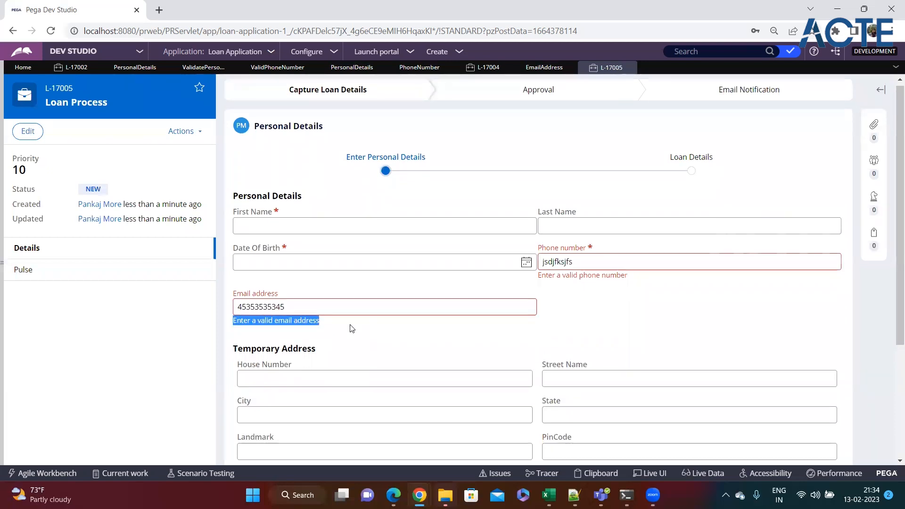
pyautogui.scroll(-4, 610, 324)
pyautogui.scroll(4, 616, 323)
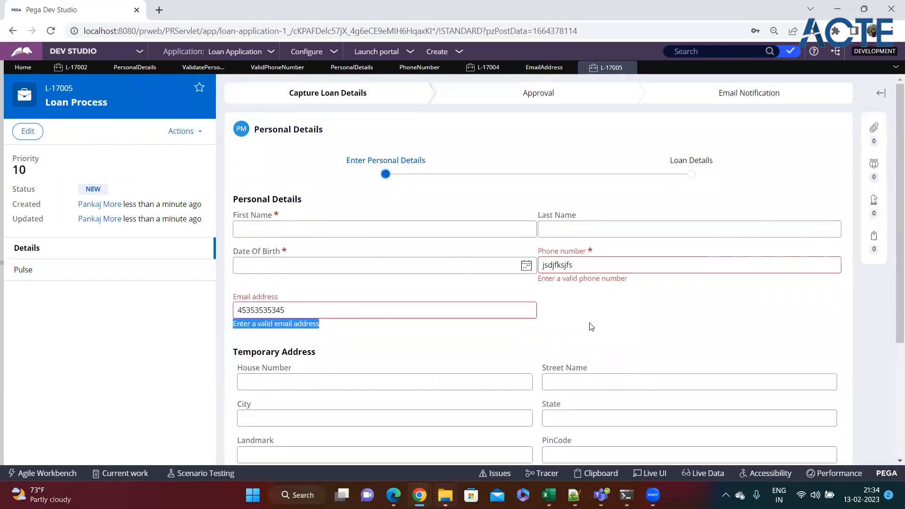
pyautogui.hotkey('alt', 'Tab')
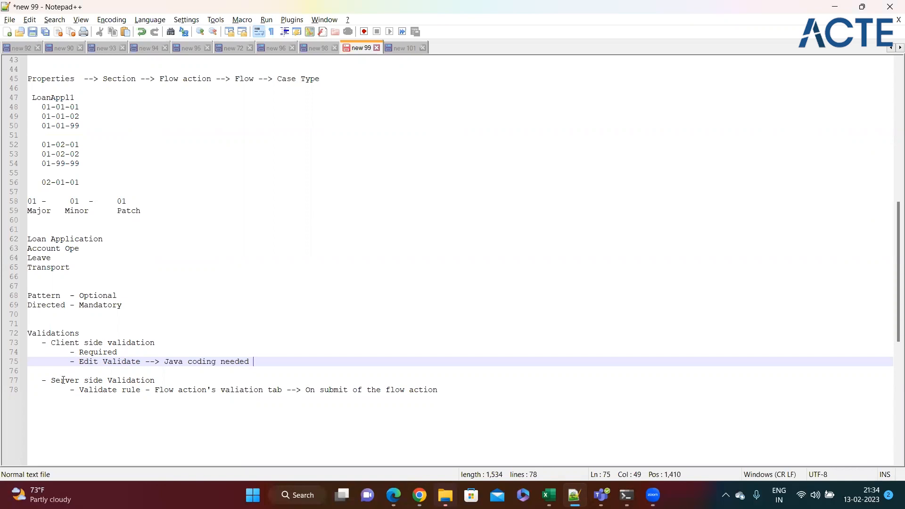
# Highlight 'Edit' and 'Java coding needed' on line 75 of the notes, then return to Pega
pyautogui.doubleClick(89, 361)
pyautogui.click(166, 362)
pyautogui.moveTo(164, 361); pyautogui.dragTo(270, 362)
pyautogui.click(270, 362)
pyautogui.hotkey('alt', 'Tab')
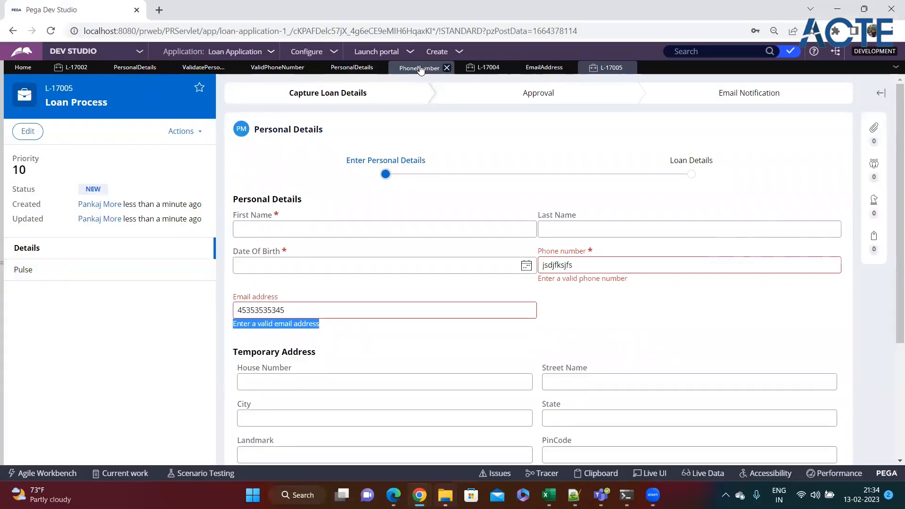
# Review the ValidEmailAddress rule's Java code and the server-side Validate rule note
pyautogui.click(545, 67)
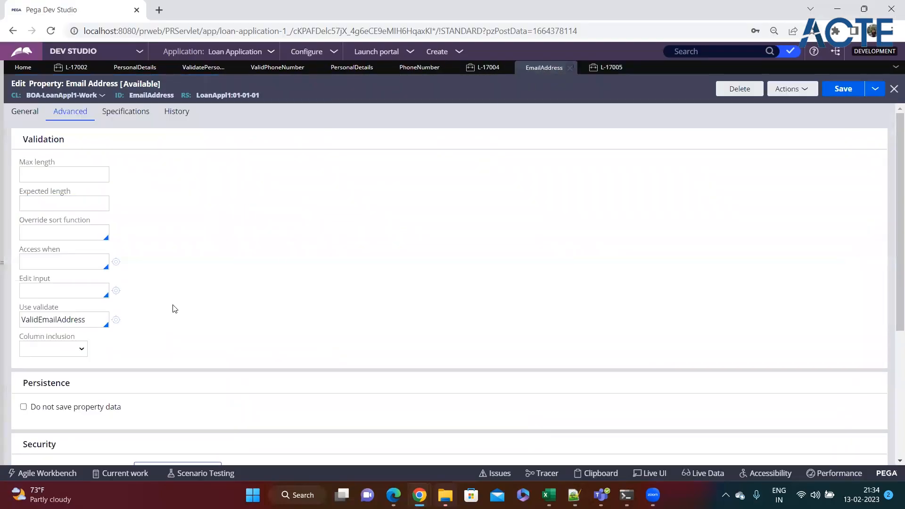
pyautogui.click(116, 319)
pyautogui.moveTo(174, 267); pyautogui.dragTo(40, 169)
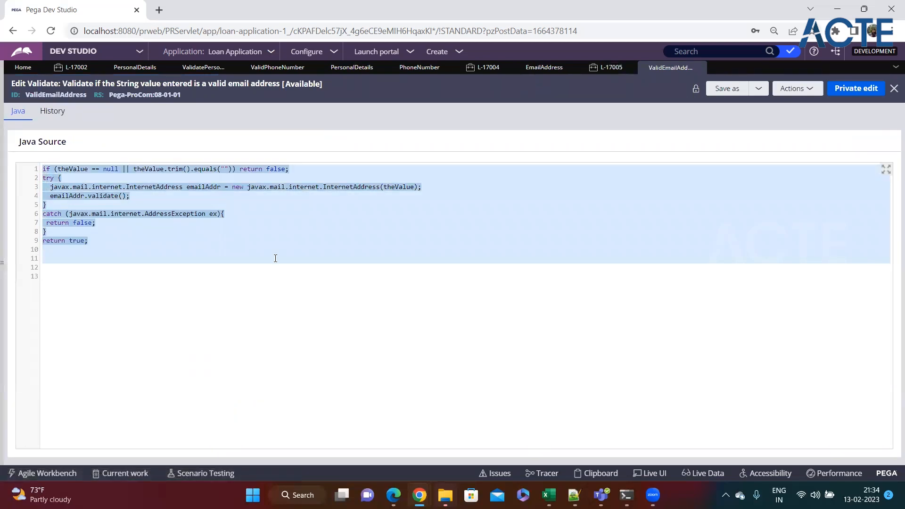
pyautogui.hotkey('alt', 'Tab')
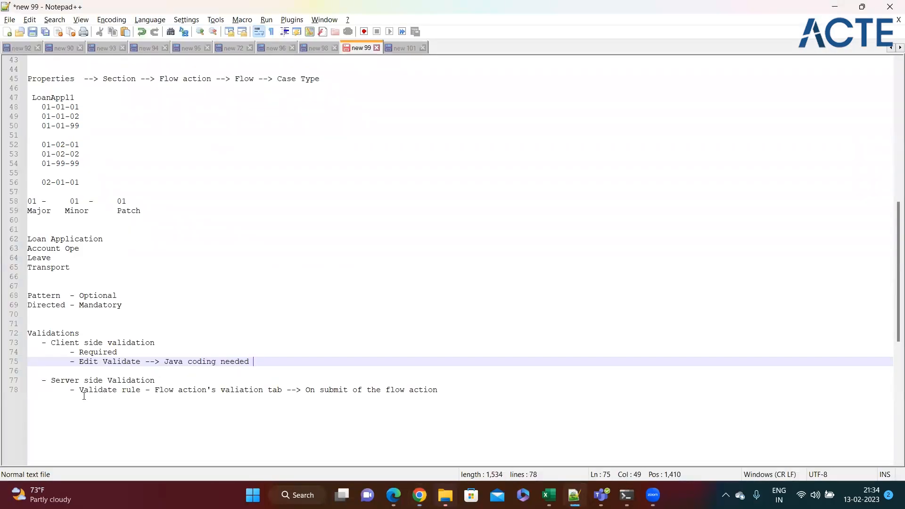
pyautogui.moveTo(80, 391); pyautogui.dragTo(451, 388)
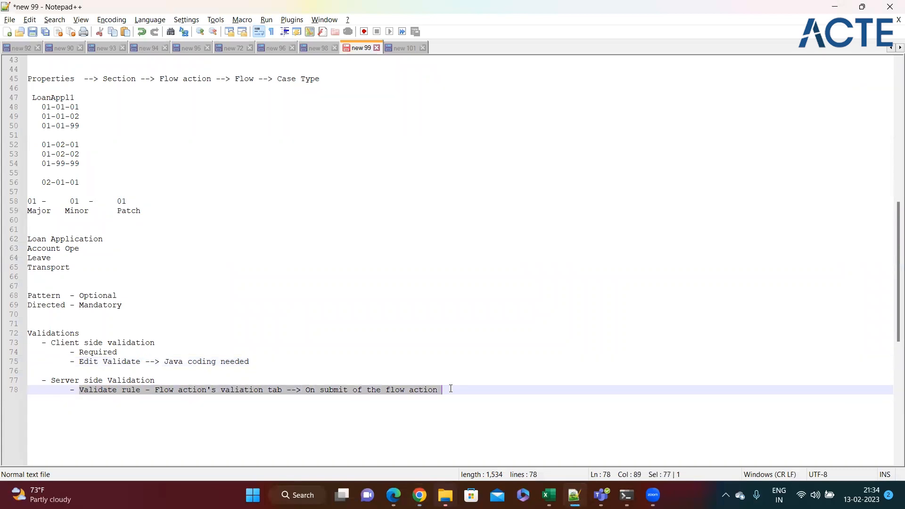
pyautogui.click(481, 389)
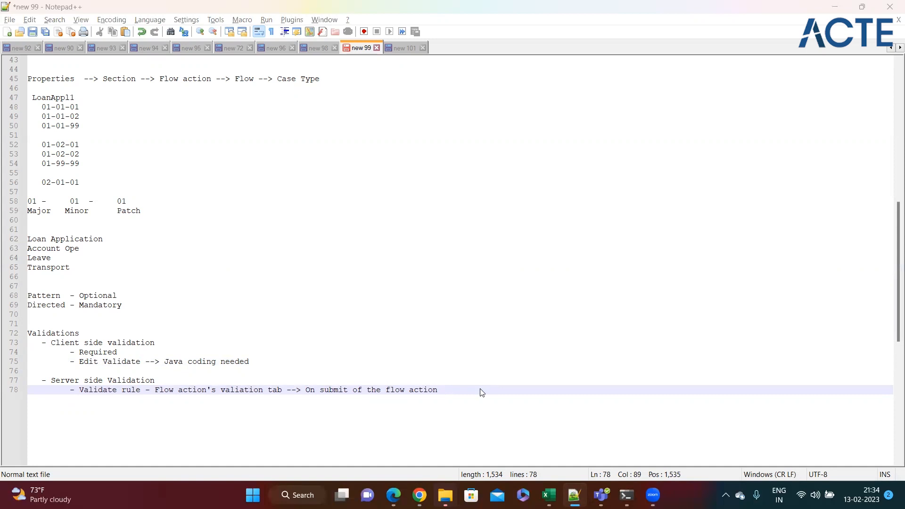
pyautogui.hotkey('alt', 'Tab')
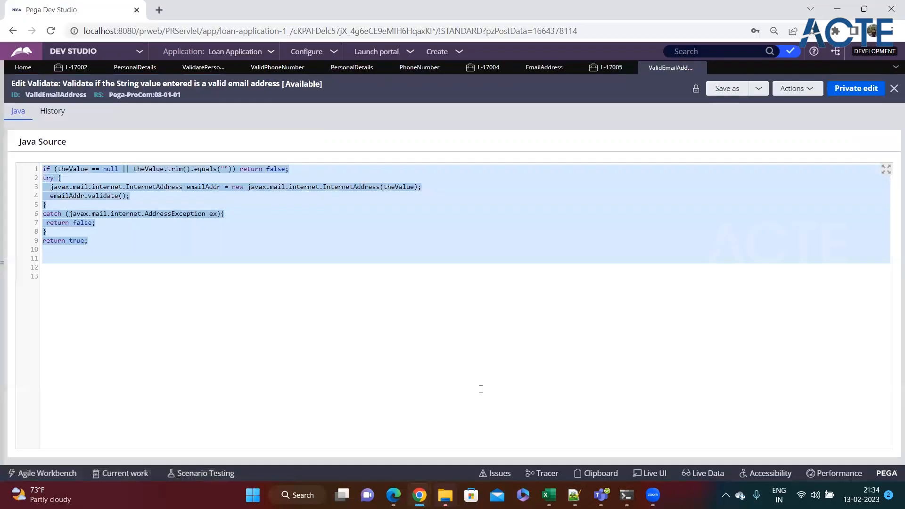
# Inspect the ValidatePersonalDetails .PhoneNumber condition using ValidPhoneNumber, then cancel without changes
pyautogui.click(203, 67)
pyautogui.click(197, 222)
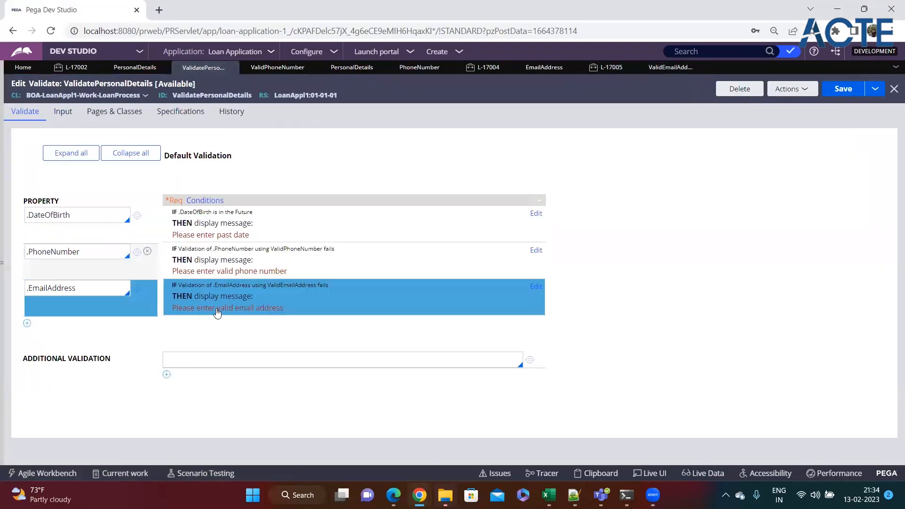
pyautogui.click(81, 252)
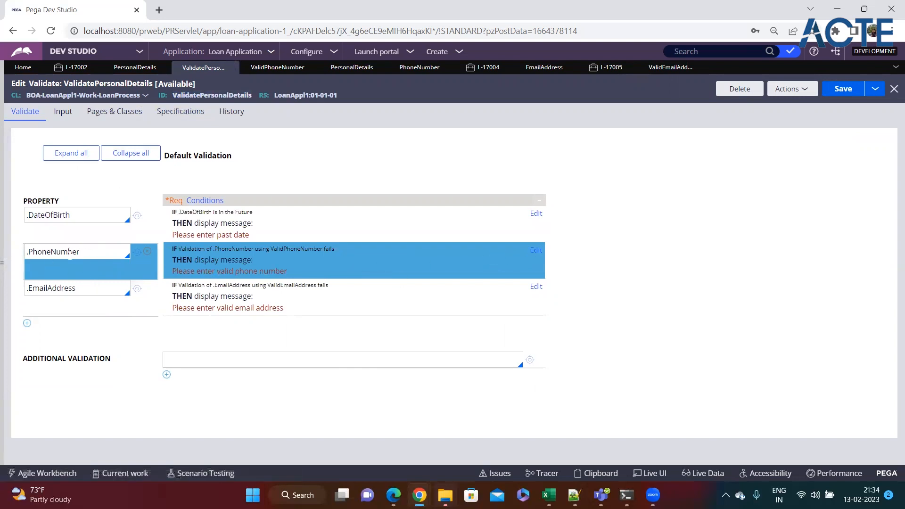
pyautogui.click(59, 288)
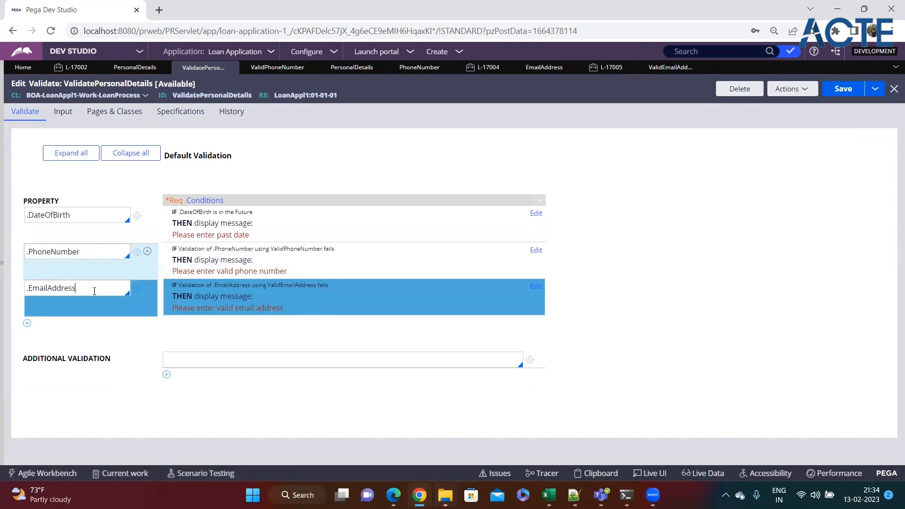
pyautogui.click(536, 251)
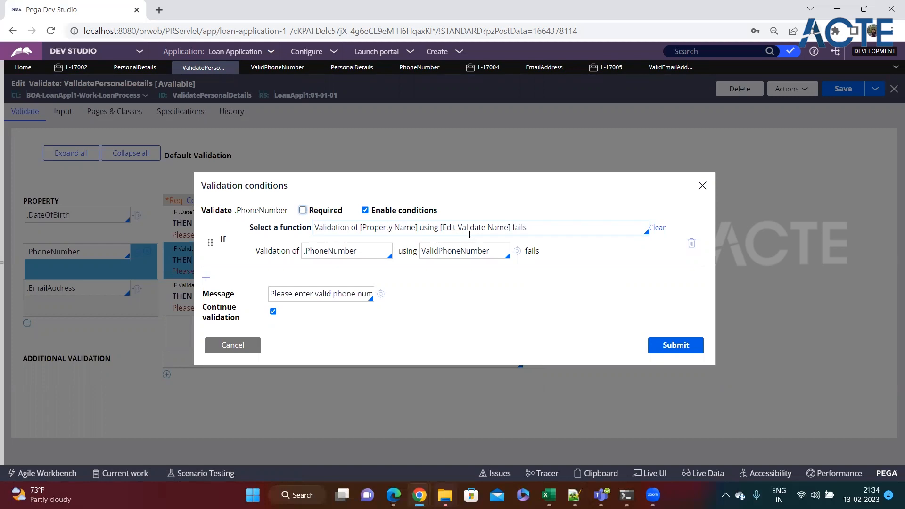
pyautogui.doubleClick(453, 259)
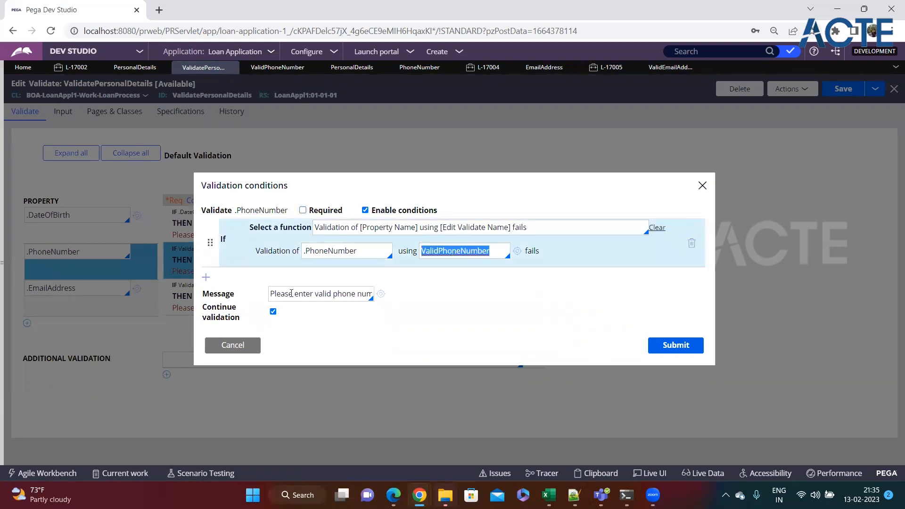
pyautogui.click(231, 345)
pyautogui.hotkey('alt', 'Tab')
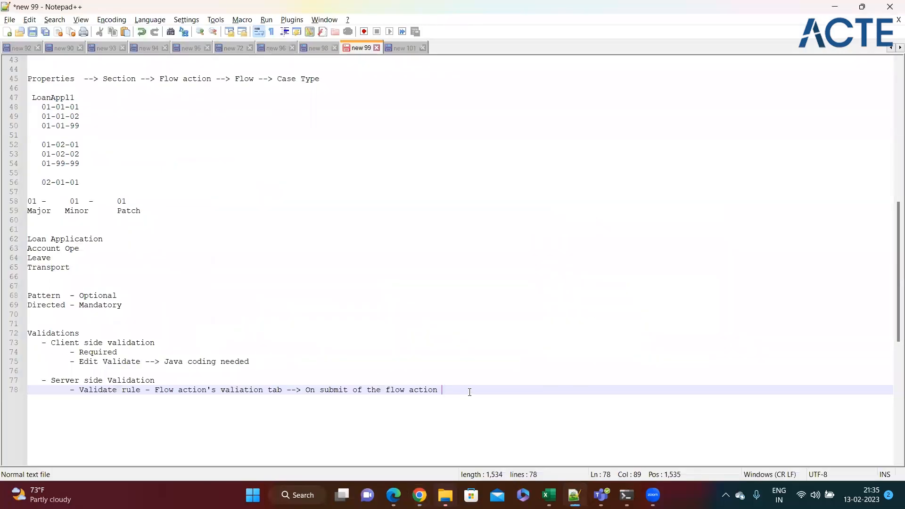
pyautogui.moveTo(459, 387); pyautogui.dragTo(23, 328)
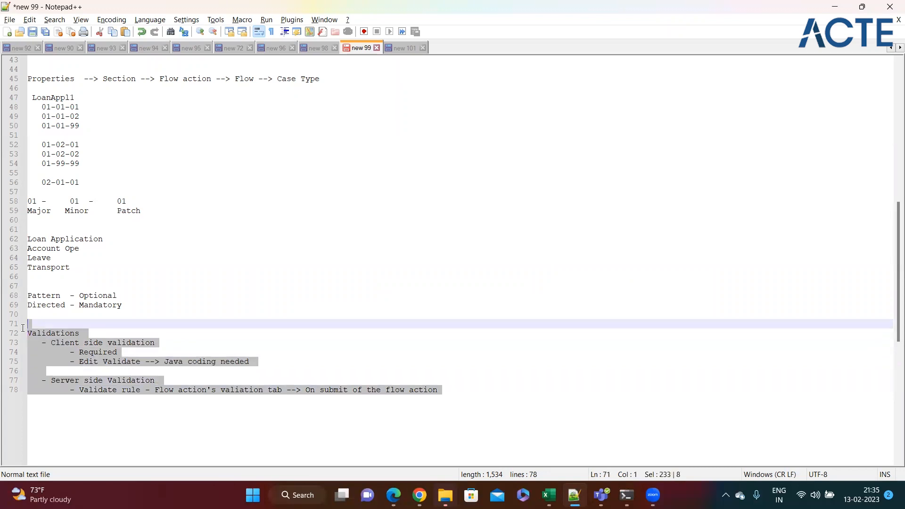
pyautogui.click(236, 315)
pyautogui.hotkey('alt', 'Tab')
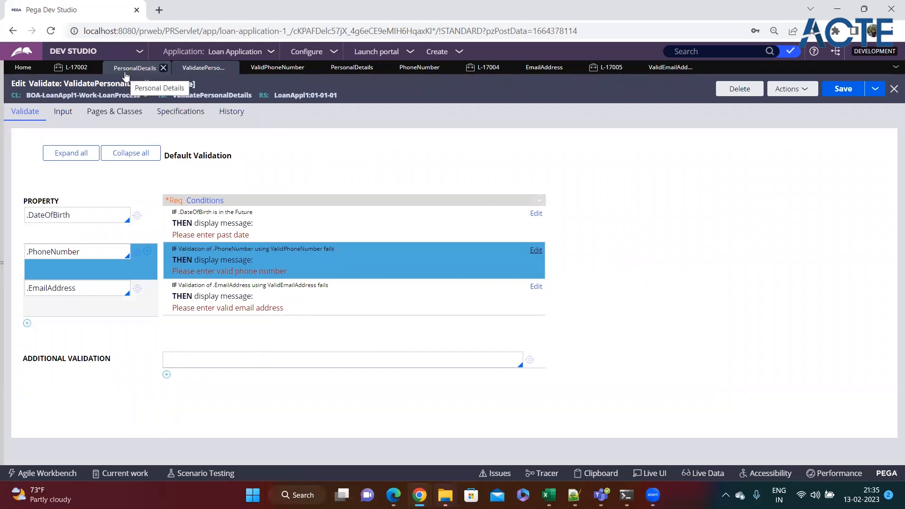
pyautogui.hotkey('alt', 'Tab')
pyautogui.click(266, 358)
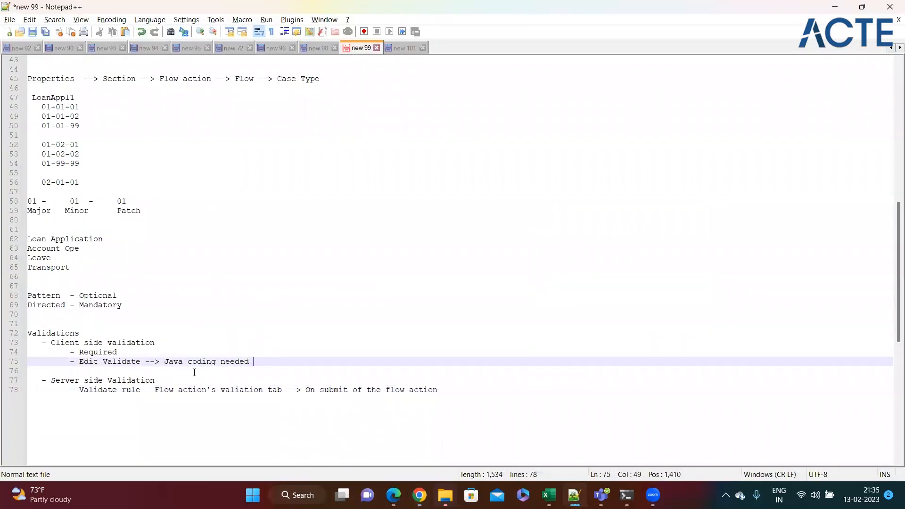
pyautogui.doubleClick(87, 362)
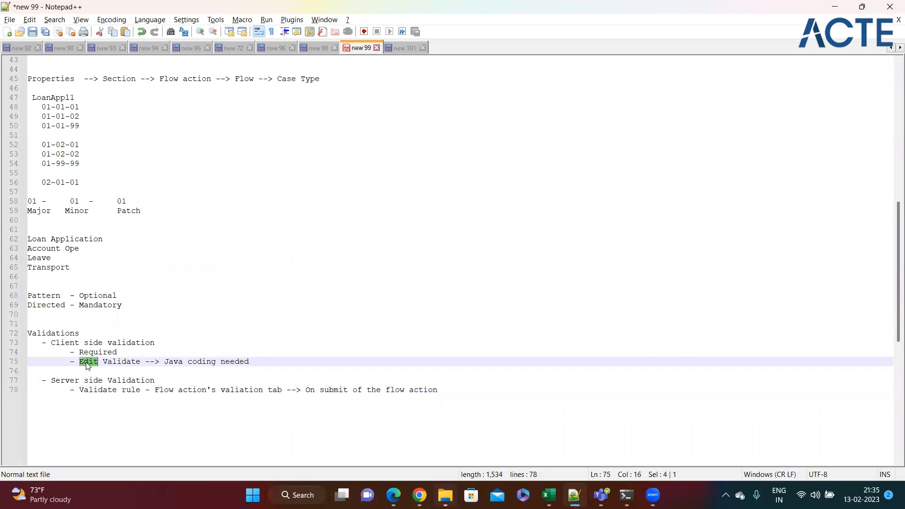
pyautogui.doubleClick(85, 390)
pyautogui.press('End')
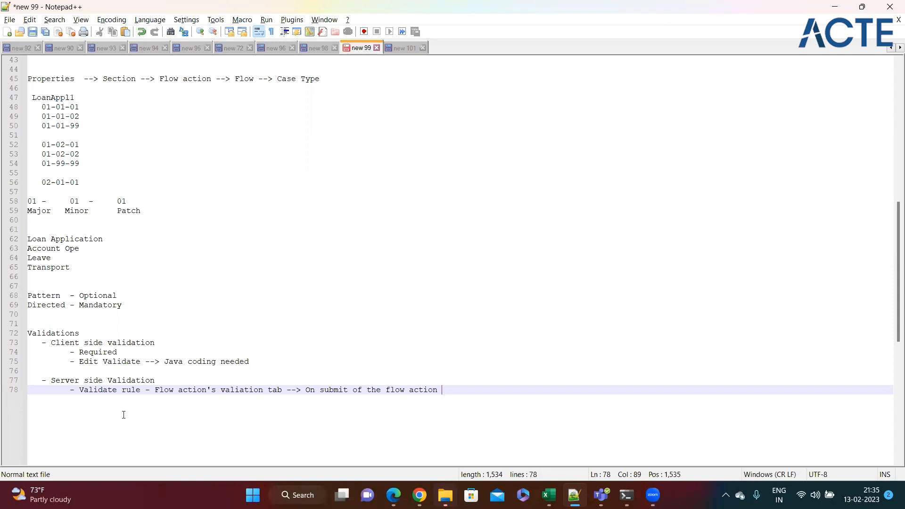
pyautogui.moveTo(79, 363); pyautogui.dragTo(140, 362)
pyautogui.click(286, 365)
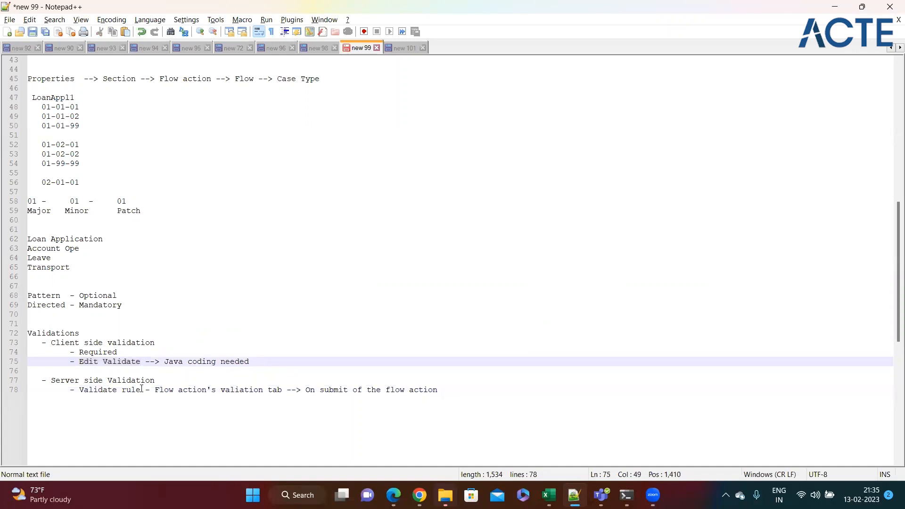
pyautogui.doubleClick(112, 392)
pyautogui.click(176, 411)
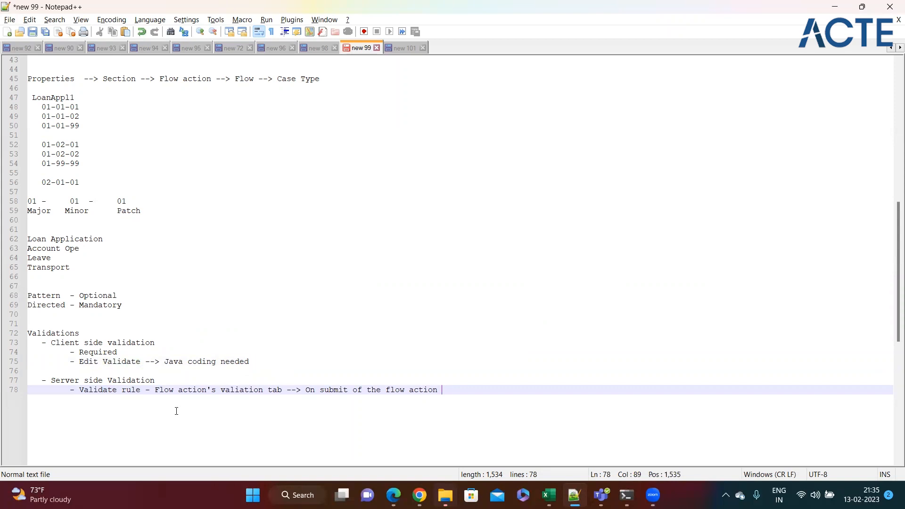
# Append '--> Refer it in the Advanced tab of the property and also Validate rule' to line 75
pyautogui.click(271, 361)
pyautogui.write('--')
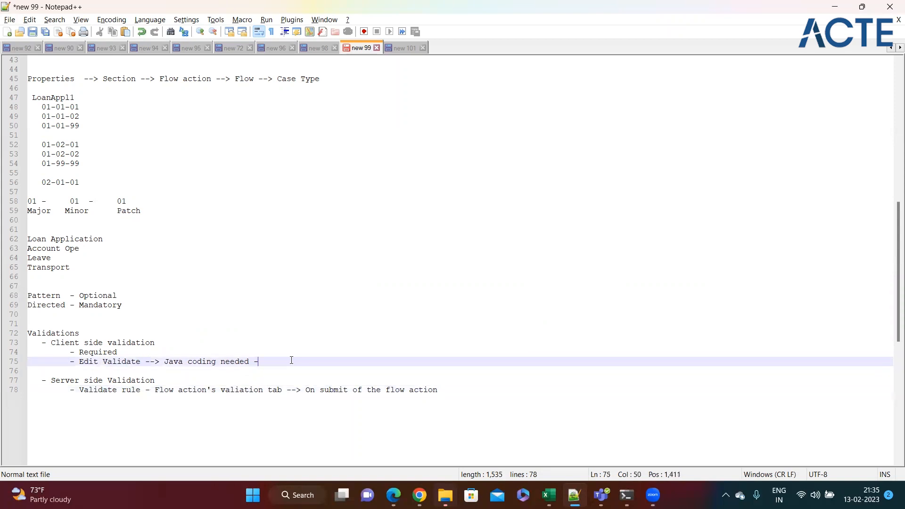
pyautogui.write('> R')
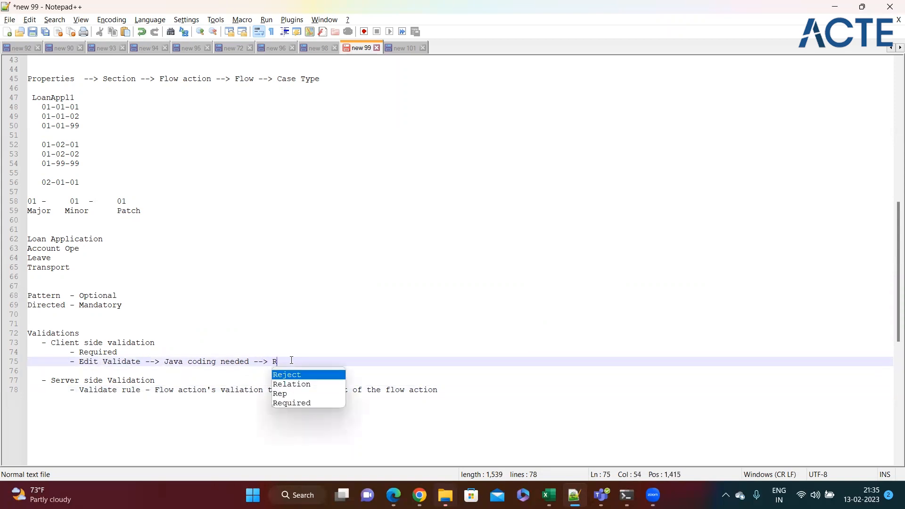
pyautogui.write('efer')
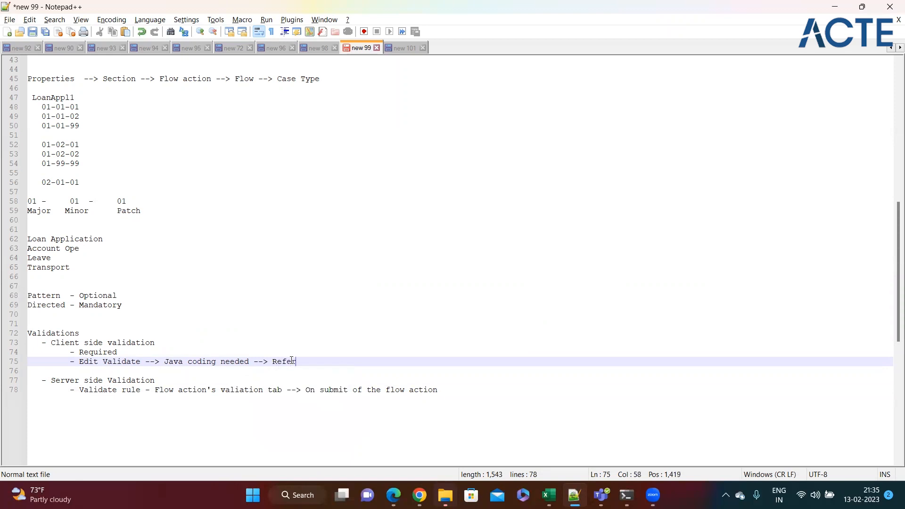
pyautogui.write(' it in the ')
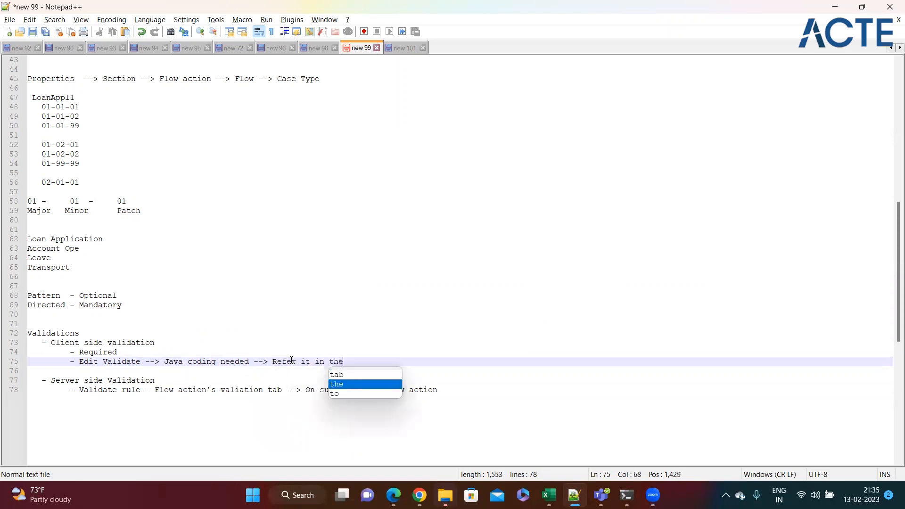
pyautogui.write('Adv')
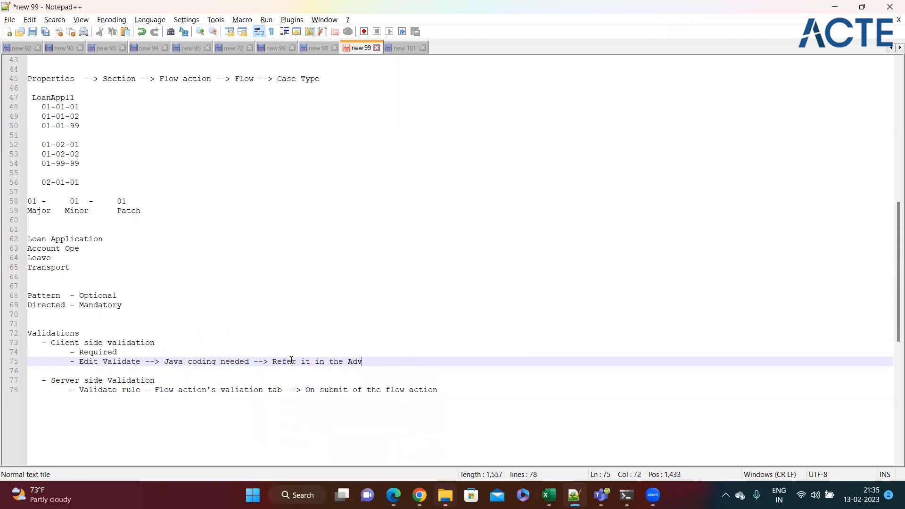
pyautogui.write('anced tab f')
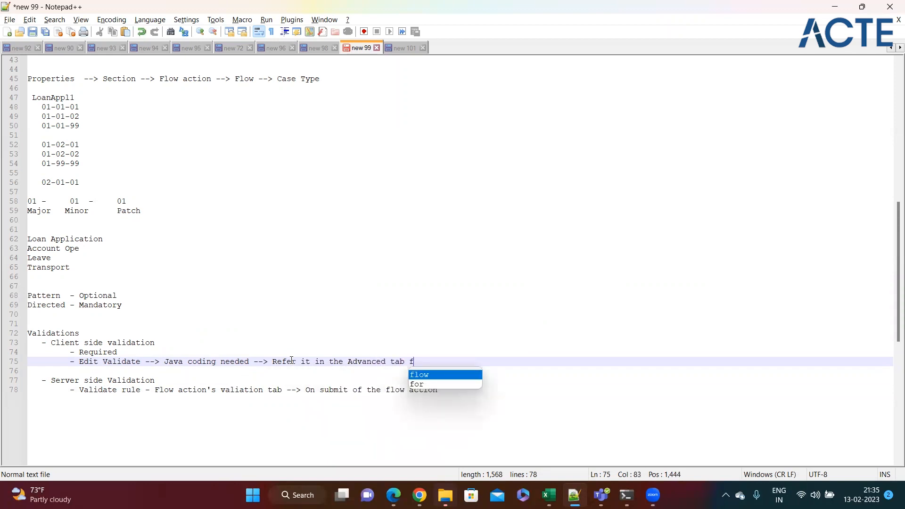
pyautogui.press('BackSpace')
pyautogui.write('of the perop')
pyautogui.press('BackSpace')
pyautogui.press('BackSpace')
pyautogui.press('BackSpace')
pyautogui.press('BackSpace')
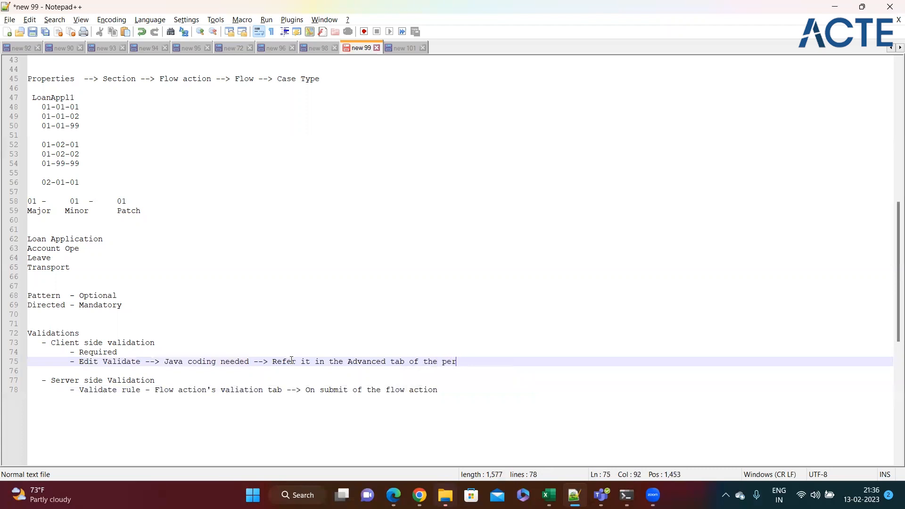
pyautogui.write('op')
pyautogui.press('BackSpace')
pyautogui.press('BackSpace')
pyautogui.write('roper')
pyautogui.write('y')
pyautogui.press('BackSpace')
pyautogui.write('tt a')
pyautogui.press('BackSpace')
pyautogui.press('BackSpace')
pyautogui.press('BackSpace')
pyautogui.press('BackSpace')
pyautogui.write('y and ')
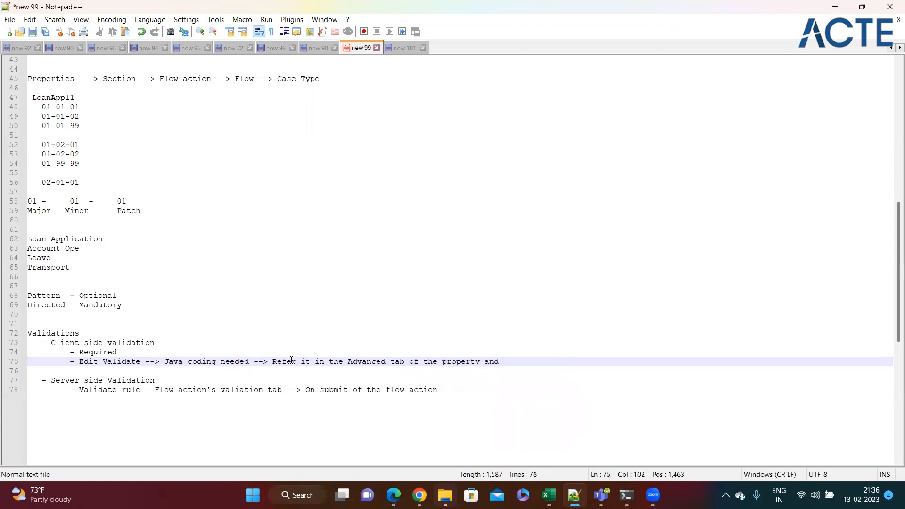
pyautogui.write('also Valida')
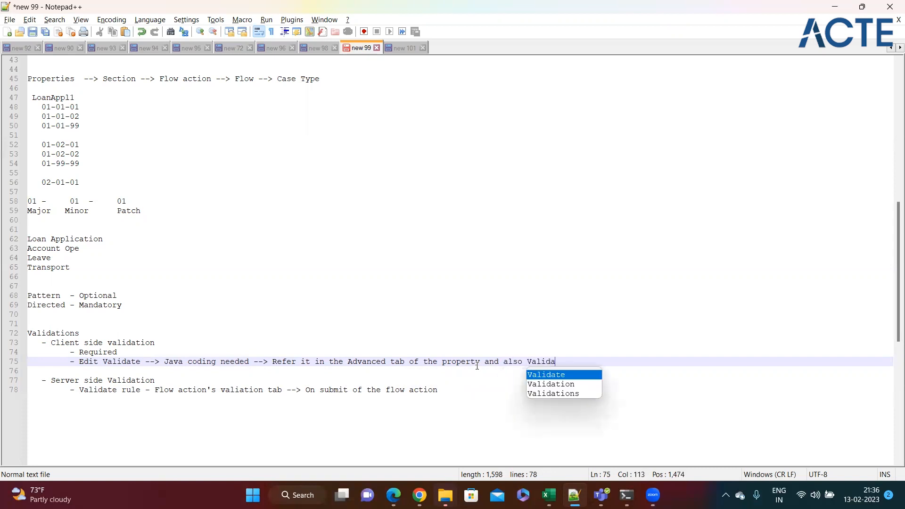
pyautogui.write('te rule')
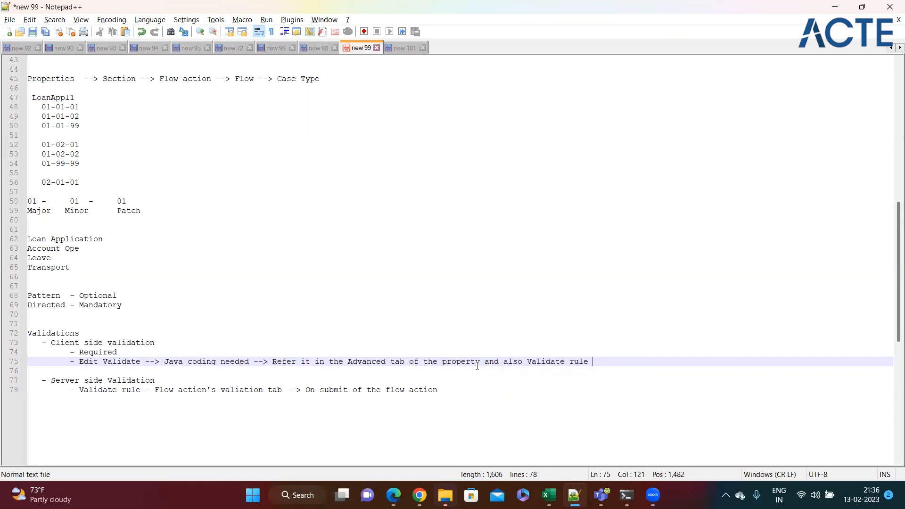
# Highlight the flow action On submit text on line 78
pyautogui.click(273, 411)
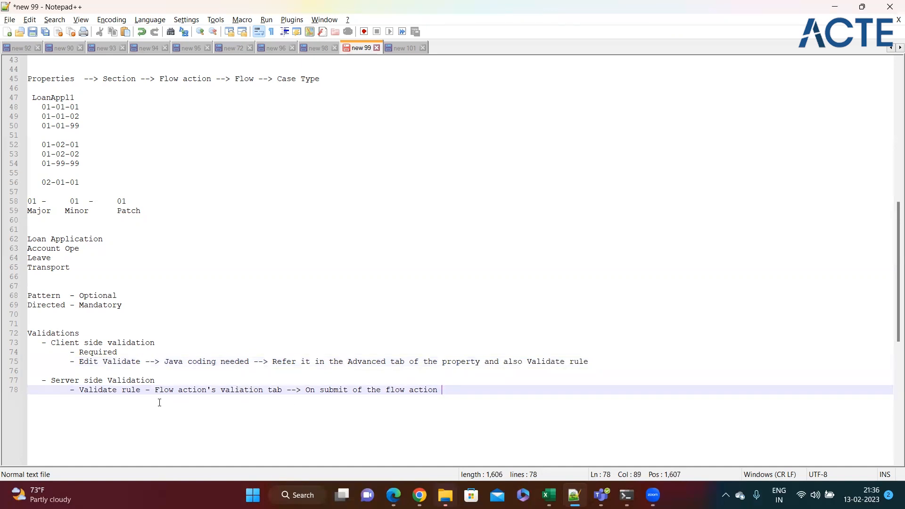
pyautogui.moveTo(154, 392); pyautogui.dragTo(509, 392)
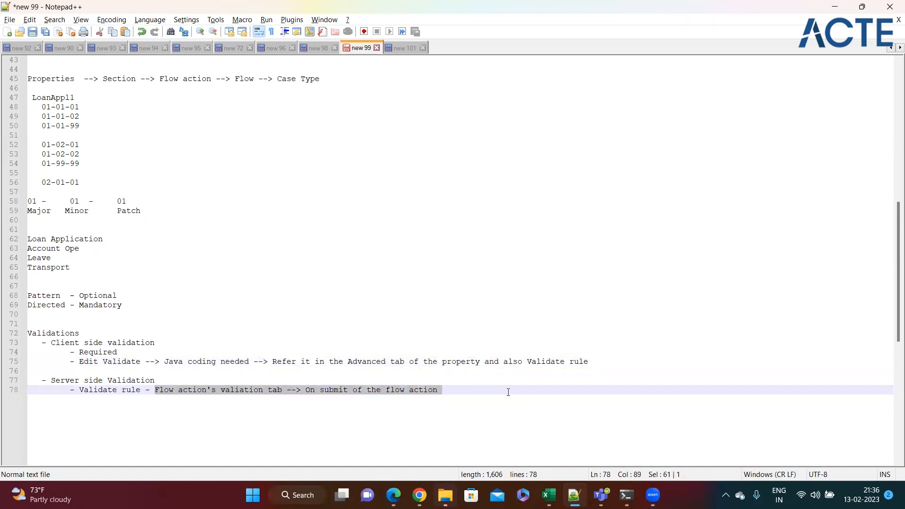
pyautogui.click(509, 393)
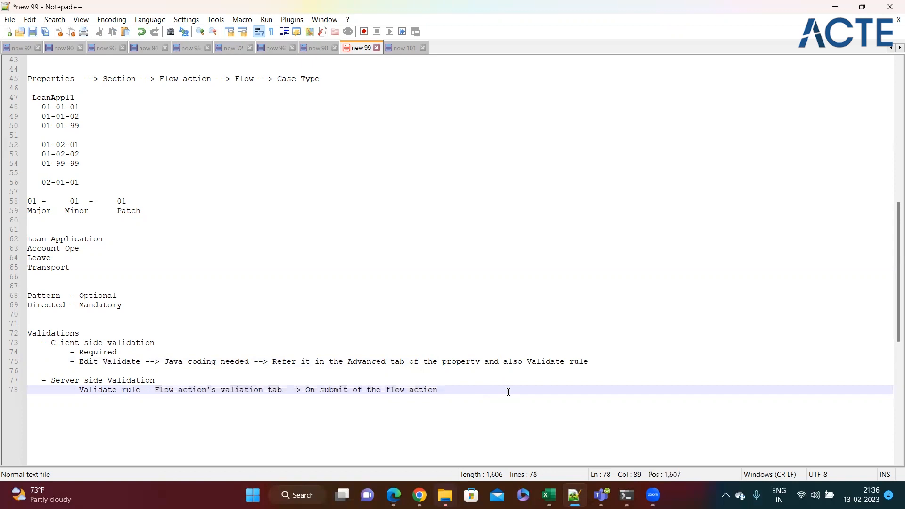
pyautogui.keyDown('shift'); pyautogui.click(287, 392); pyautogui.keyUp('shift')
pyautogui.click(461, 390)
pyautogui.moveTo(420, 495)
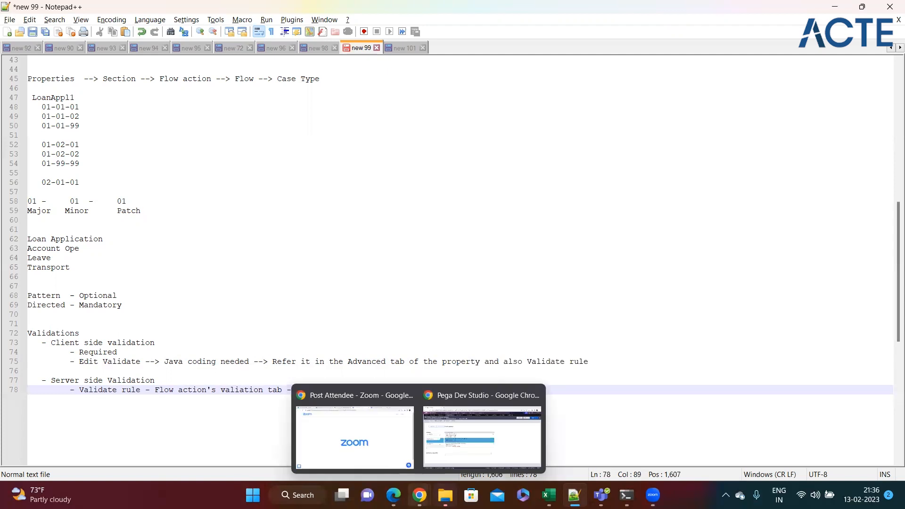
pyautogui.click(432, 451)
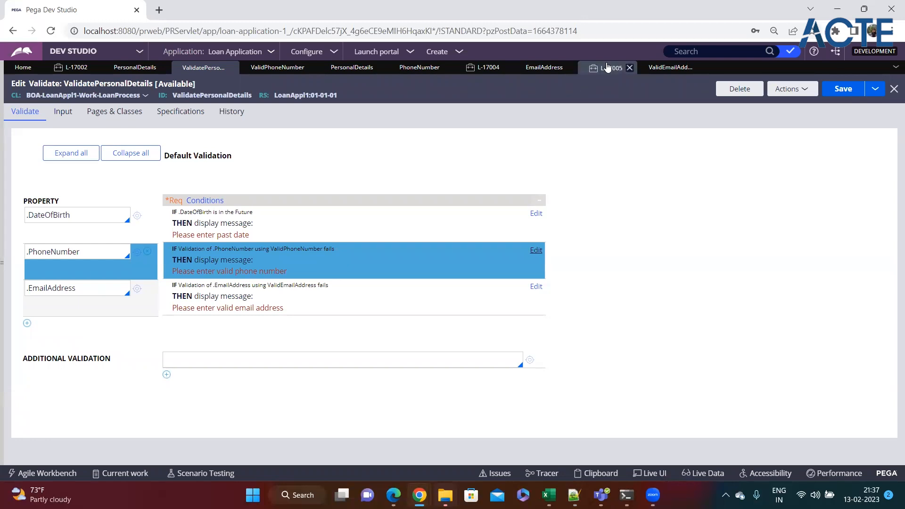
pyautogui.click(608, 67)
pyautogui.scroll(-3, 436, 262)
pyautogui.scroll(3, 436, 262)
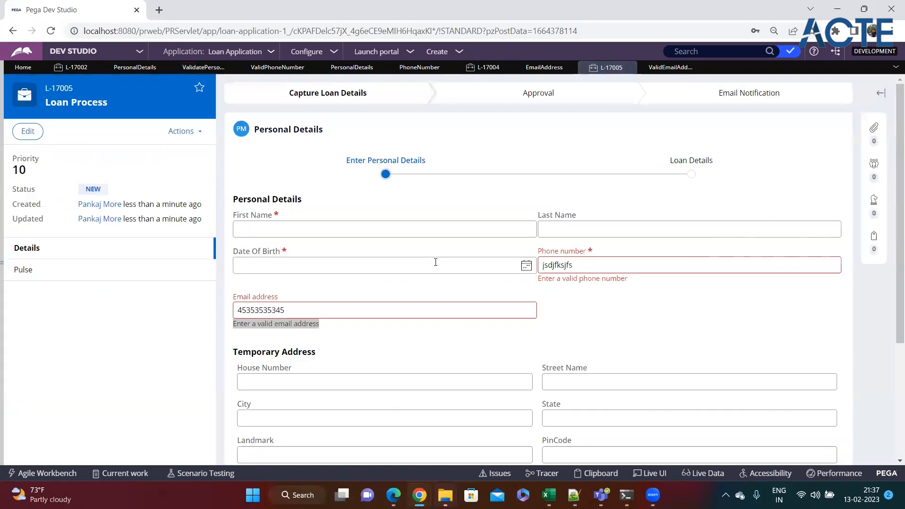
pyautogui.scroll(-3, 454, 263)
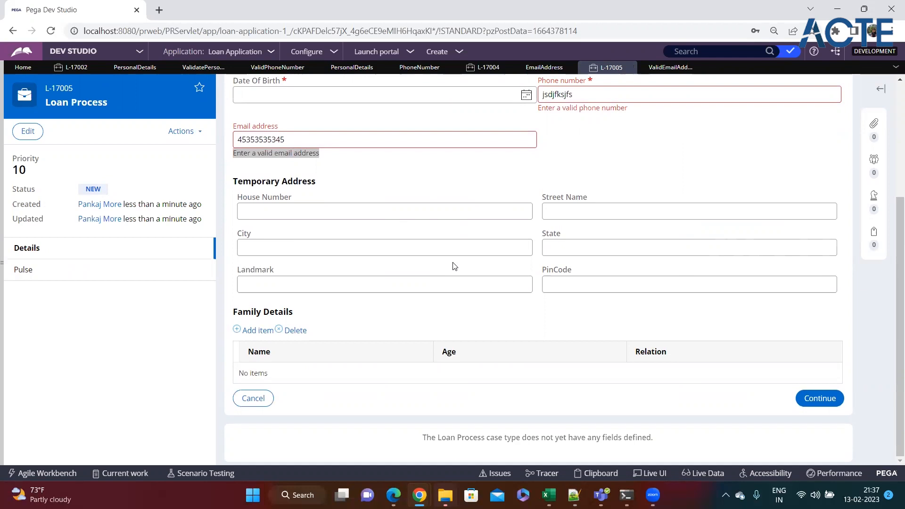
pyautogui.scroll(4, 454, 266)
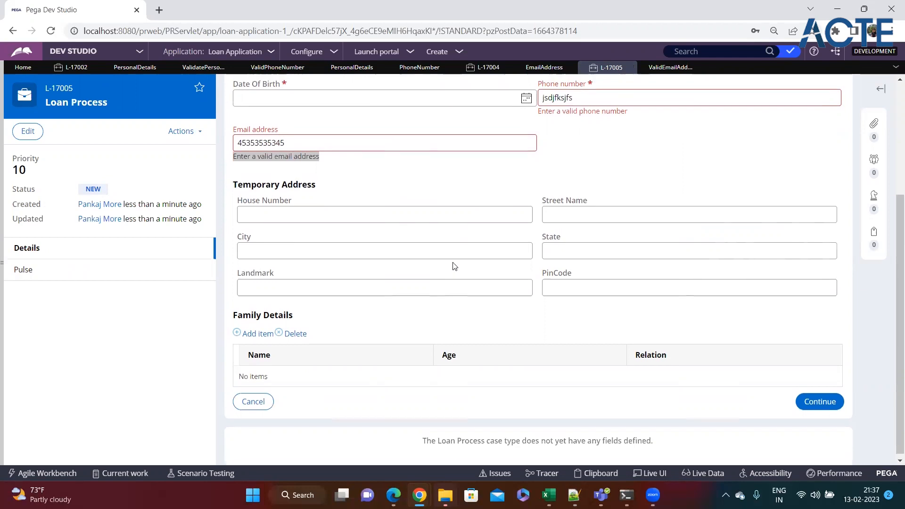
pyautogui.click(333, 307)
pyautogui.doubleClick(334, 307)
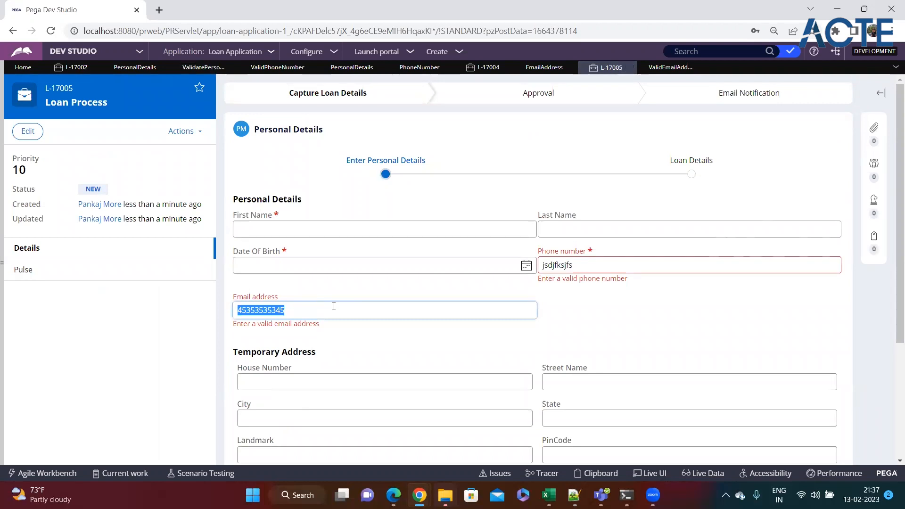
pyautogui.write('sf')
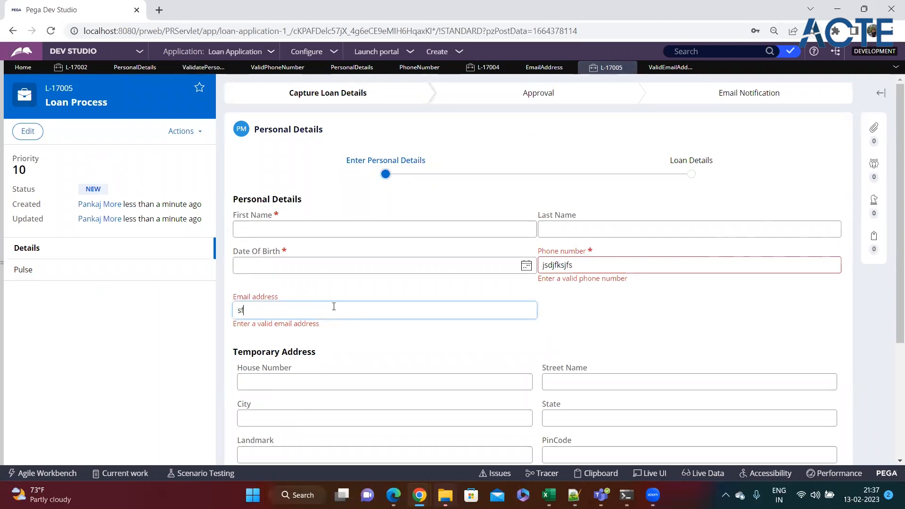
pyautogui.write('sdfsfd@sdfsf.jkj')
pyautogui.click(255, 234)
pyautogui.write('dfsdfsdf')
pyautogui.click(573, 229)
pyautogui.write('sdfsdf')
pyautogui.click(527, 265)
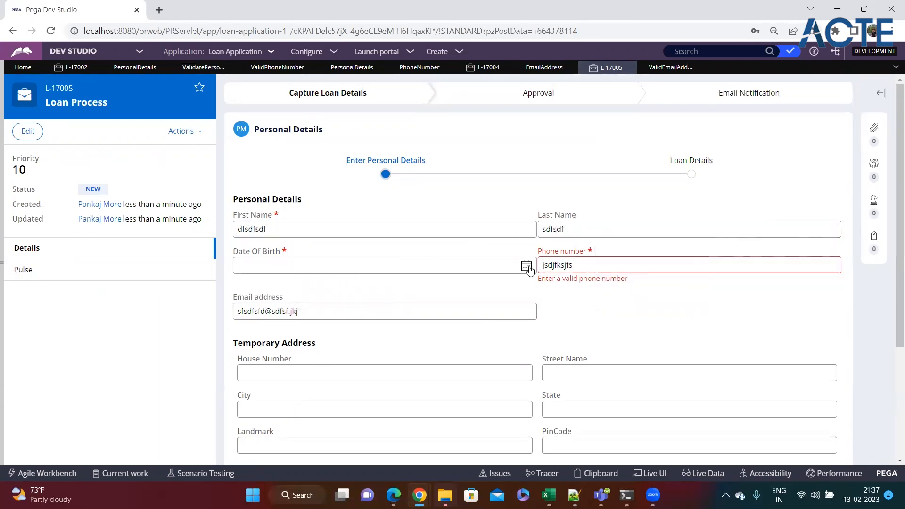
pyautogui.click(262, 329)
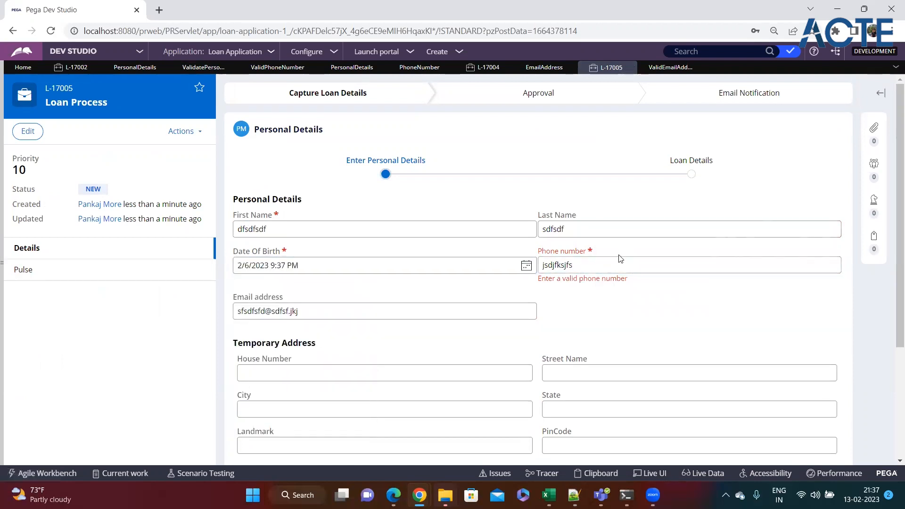
pyautogui.doubleClick(611, 269)
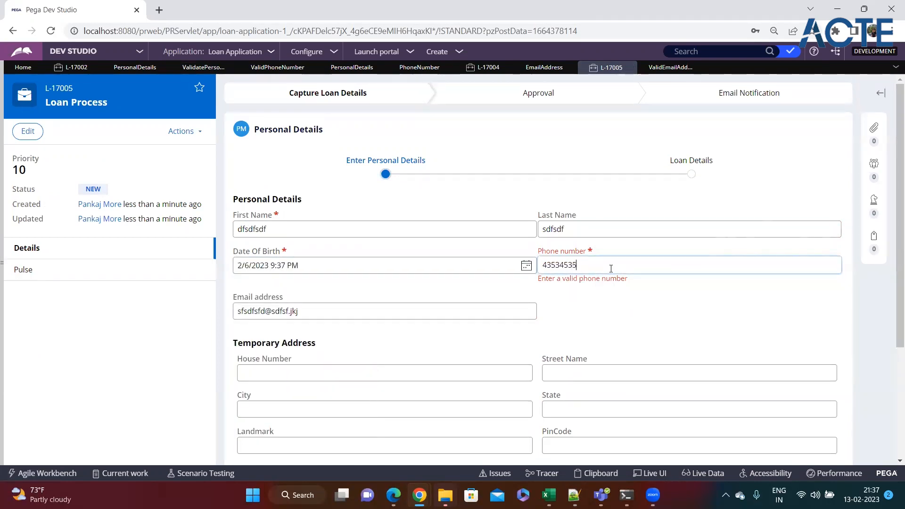
pyautogui.scroll(-3, 611, 267)
pyautogui.click(820, 398)
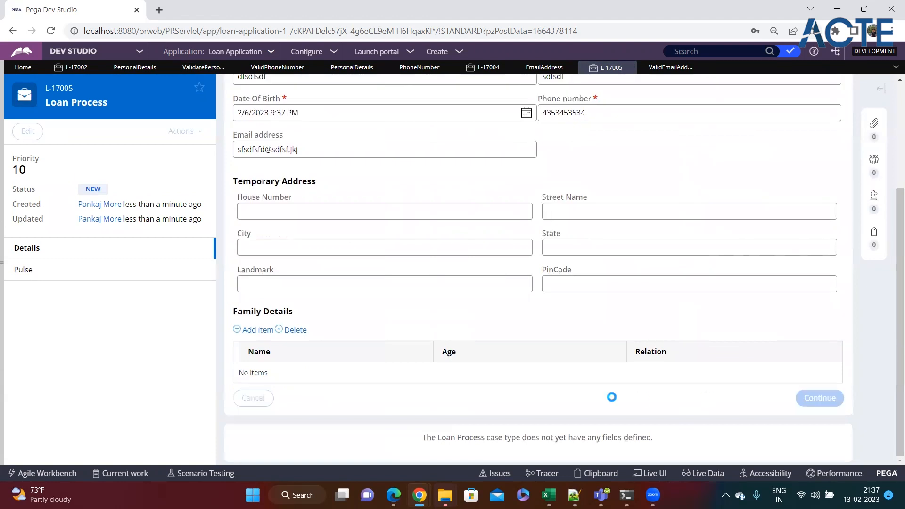
# Choose Education Loan as the Loan Type and enter 'Edu Loan' in Loan Amount
pyautogui.click(378, 210)
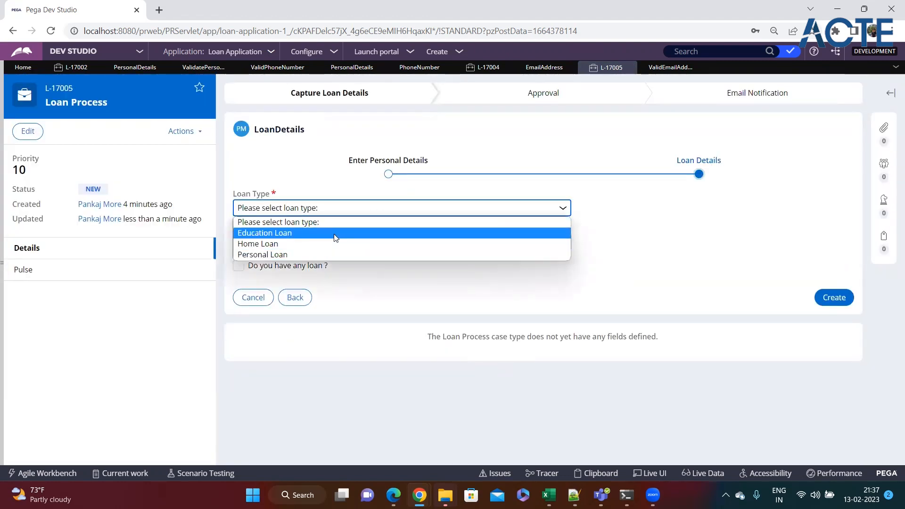
pyautogui.click(302, 232)
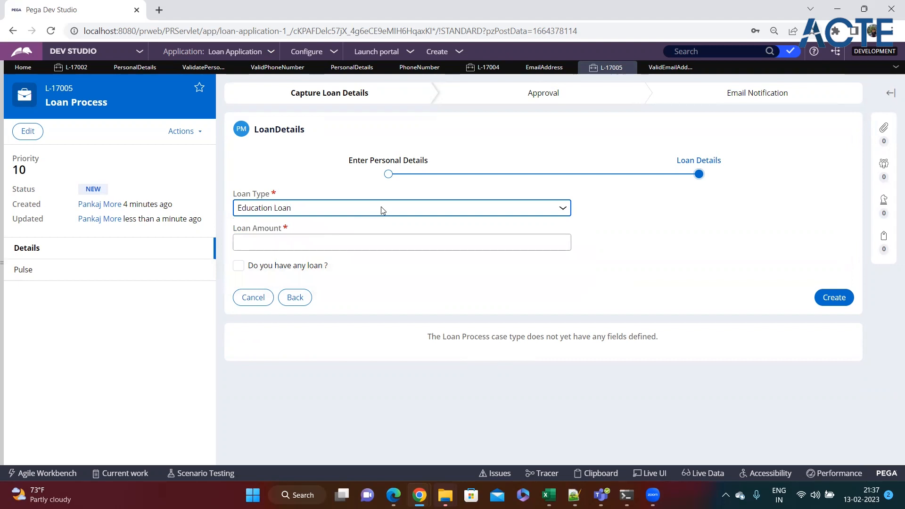
pyautogui.moveTo(233, 193); pyautogui.dragTo(270, 199)
pyautogui.click(310, 191)
pyautogui.click(289, 242)
pyautogui.write('Edu Loan')
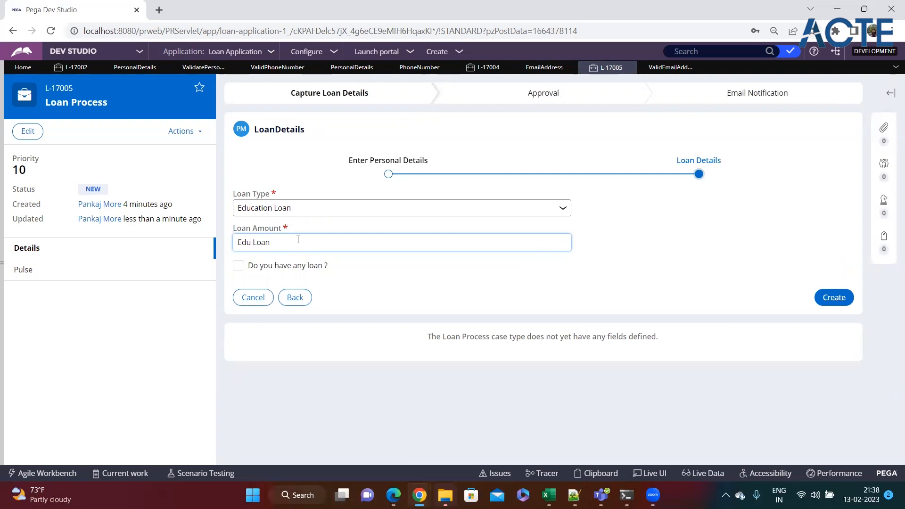
pyautogui.click(564, 208)
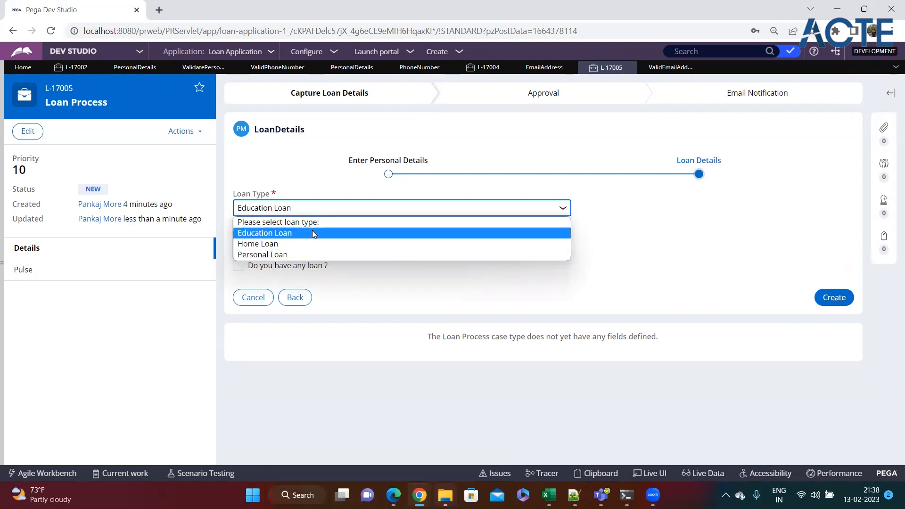
# Change Loan Type from Education Loan to Home Loan, then to Personal Loan
pyautogui.click(271, 233)
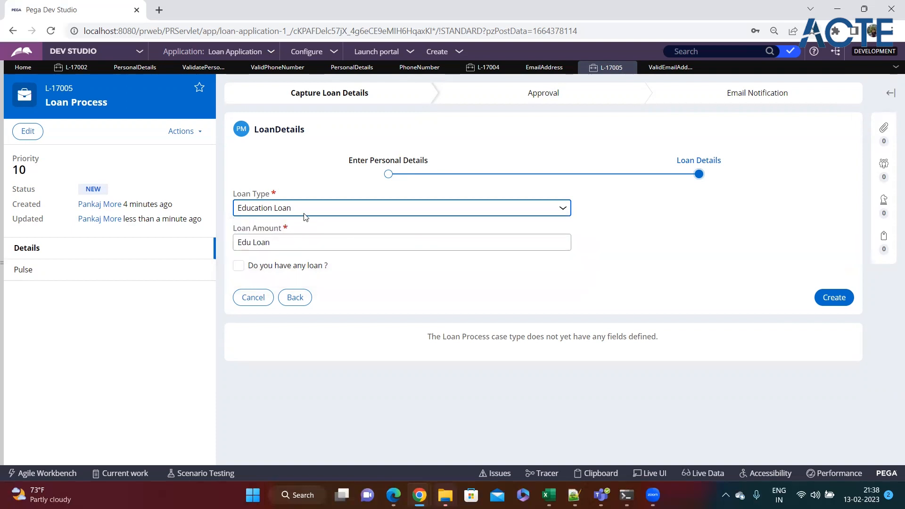
pyautogui.click(319, 212)
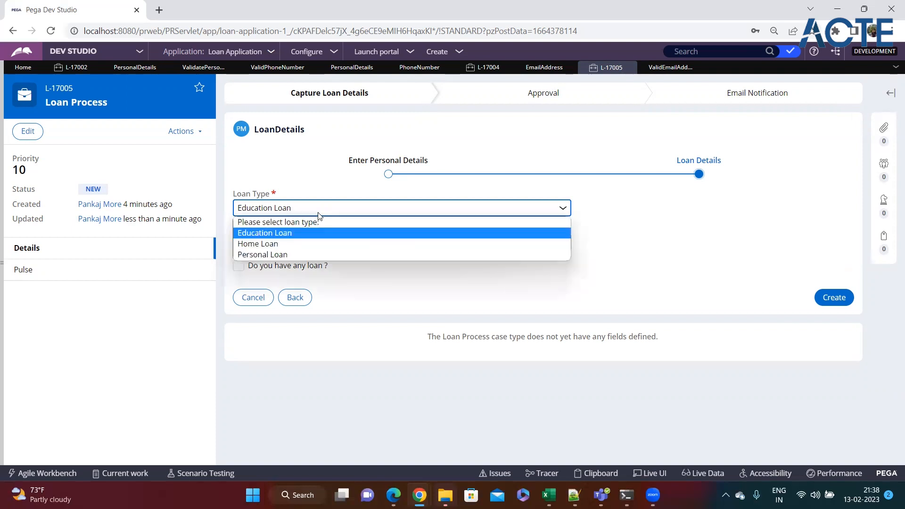
pyautogui.click(307, 245)
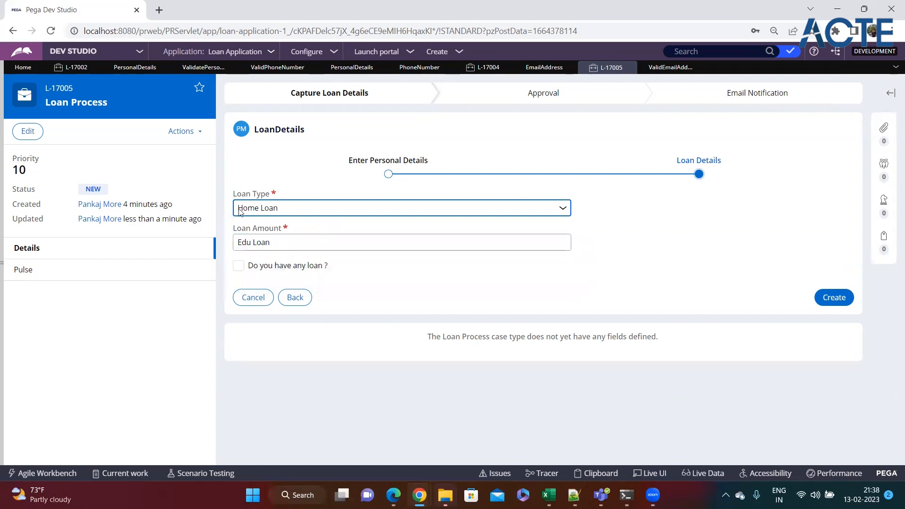
pyautogui.click(312, 207)
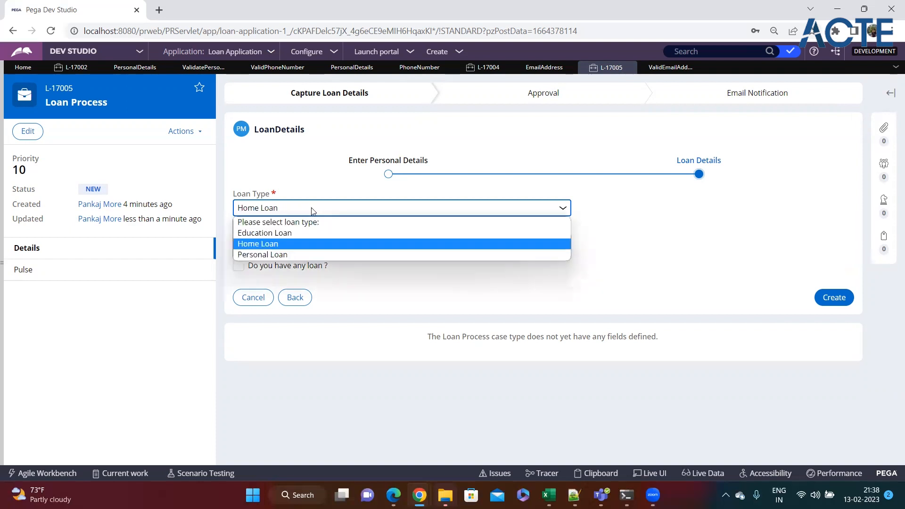
pyautogui.click(276, 255)
pyautogui.click(288, 240)
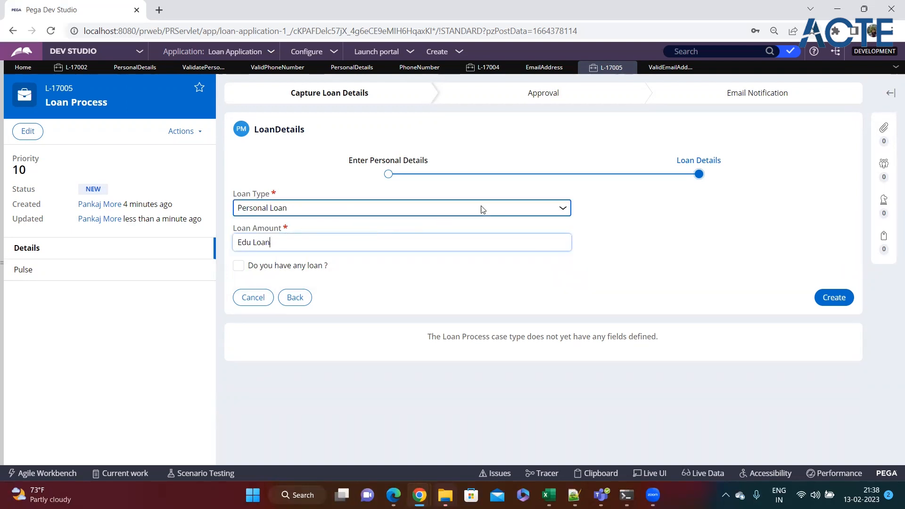
pyautogui.click(566, 211)
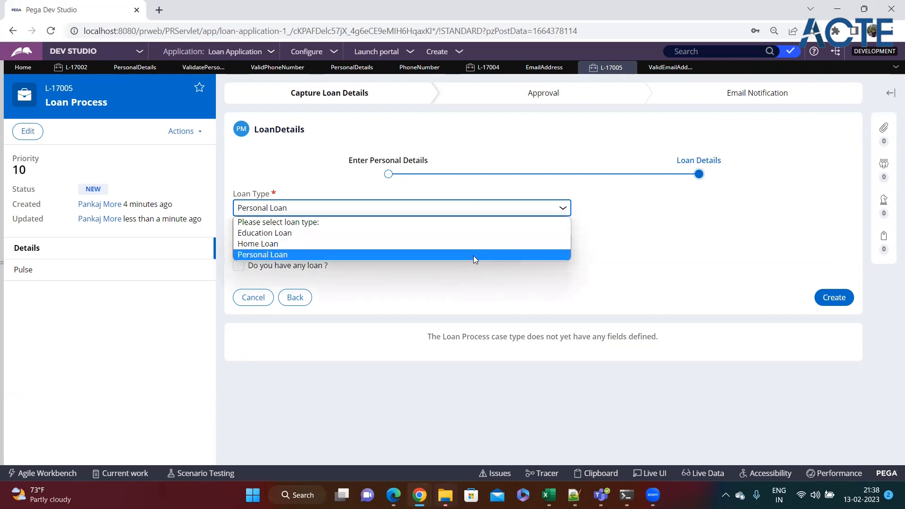
pyautogui.click(660, 235)
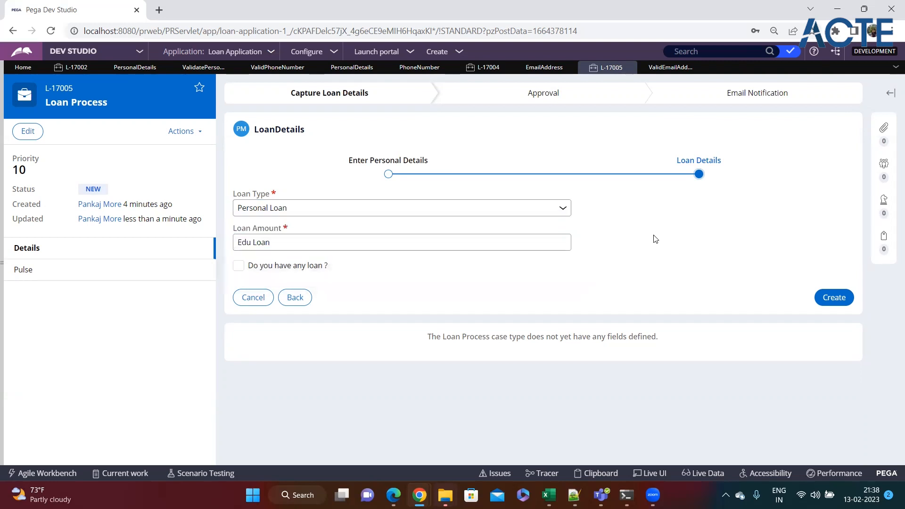
# Select the 'Edu Loan' Loan Amount value, then deselect it and move focus away
pyautogui.doubleClick(375, 242)
pyautogui.tripleClick(375, 242)
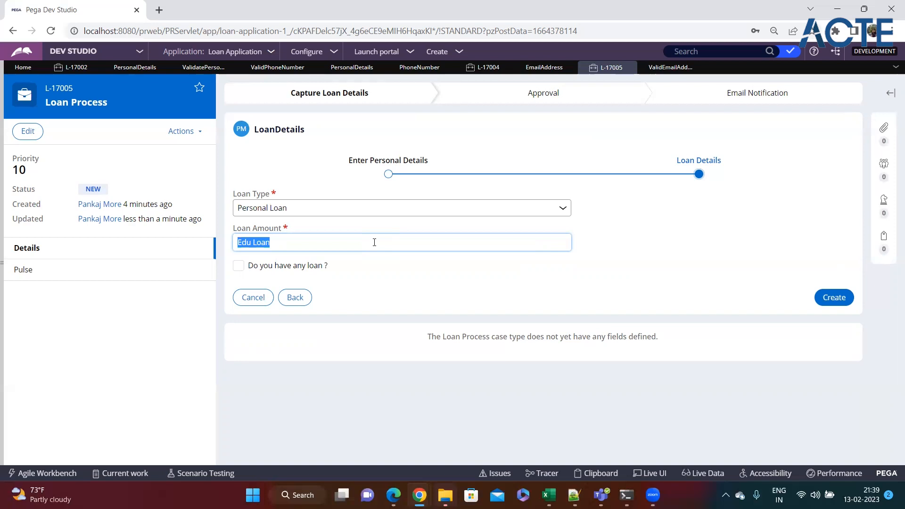
pyautogui.click(375, 243)
pyautogui.click(458, 271)
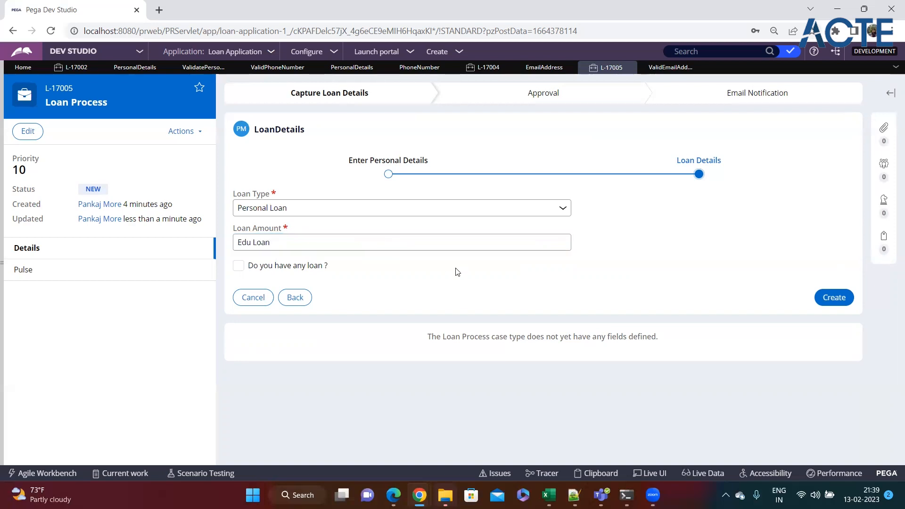
# Create a new Loan Process case, L-17006, from the PersonalDetails flow action
pyautogui.click(137, 69)
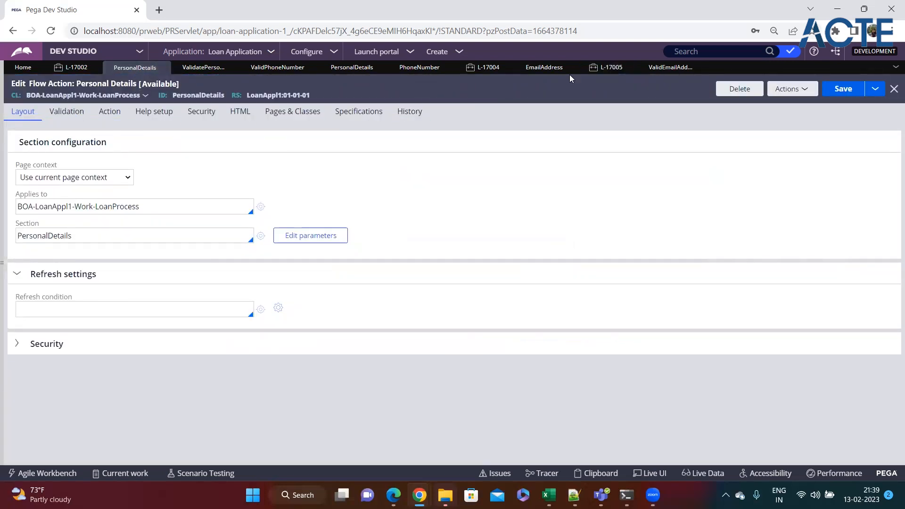
pyautogui.click(464, 55)
pyautogui.moveTo(469, 60)
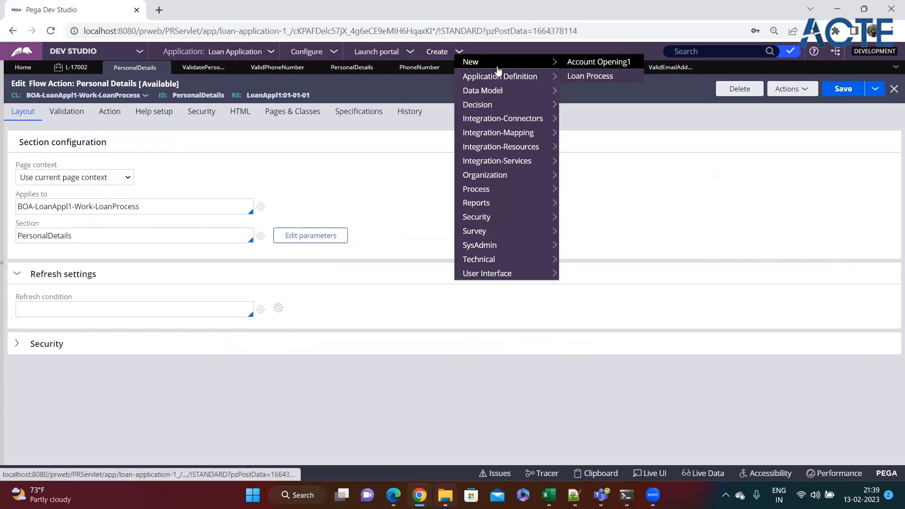
pyautogui.click(586, 75)
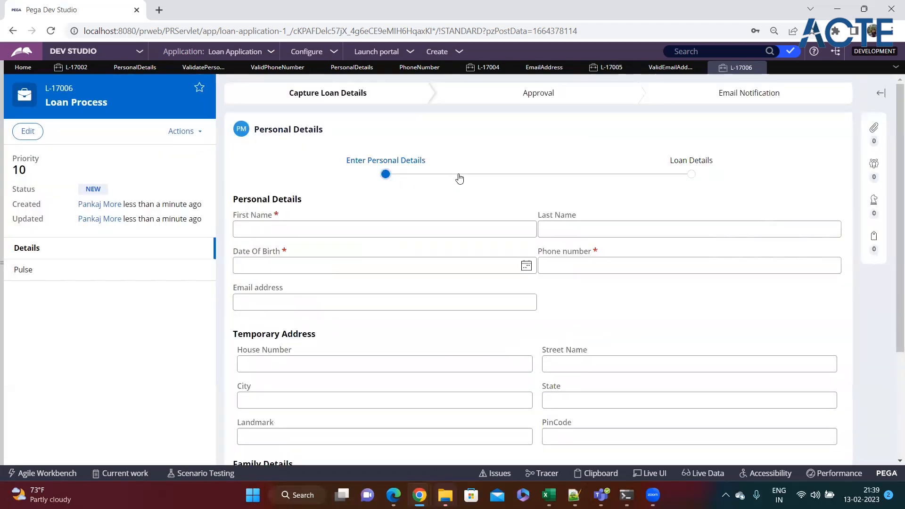
# Leave Date Of Birth empty and click away to show 'Value cannot be blank'
pyautogui.scroll(-3, 457, 198)
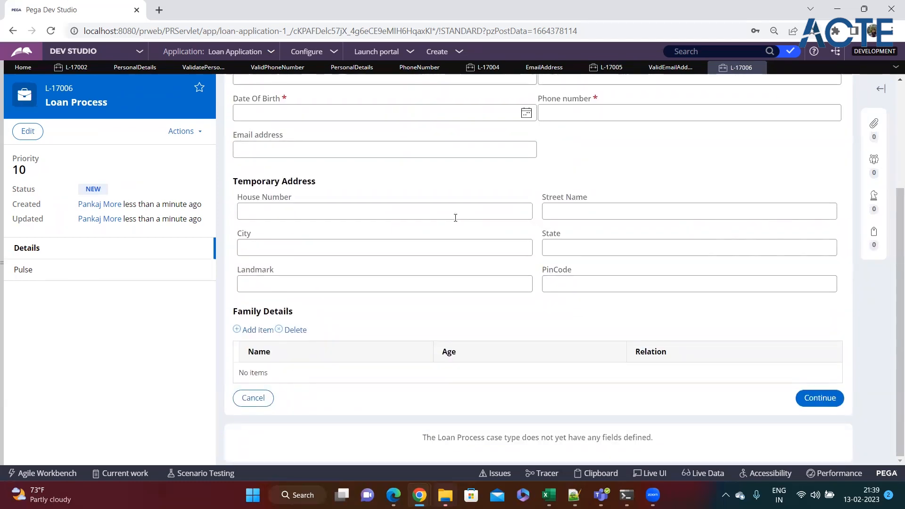
pyautogui.scroll(3, 445, 241)
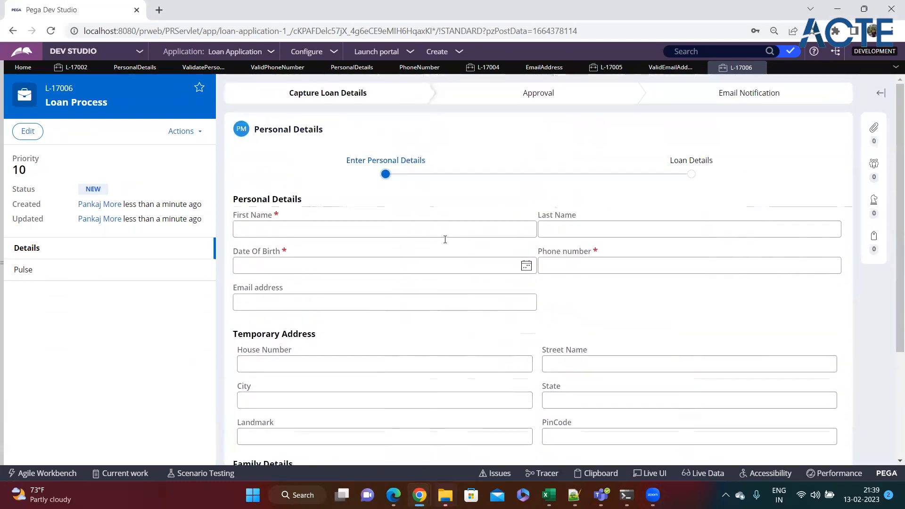
pyautogui.scroll(-3, 445, 241)
pyautogui.scroll(3, 445, 239)
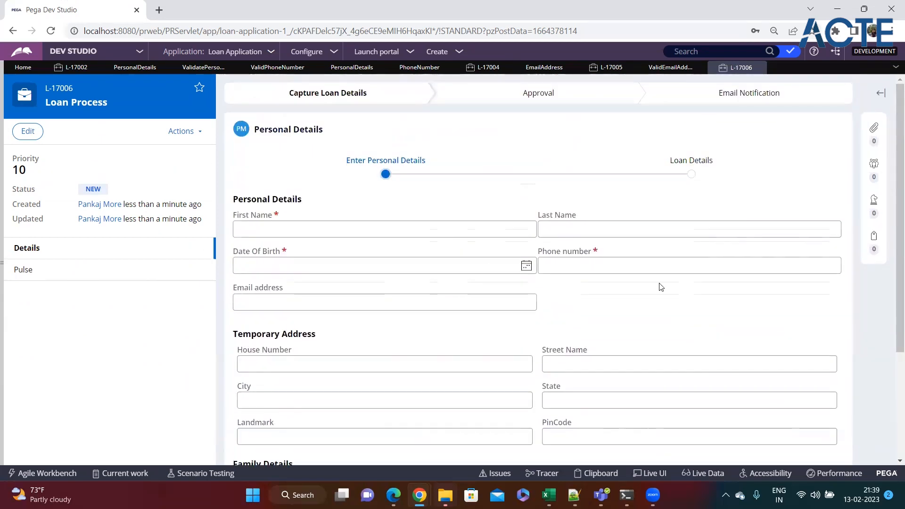
pyautogui.scroll(-3, 660, 286)
pyautogui.scroll(-1, 661, 287)
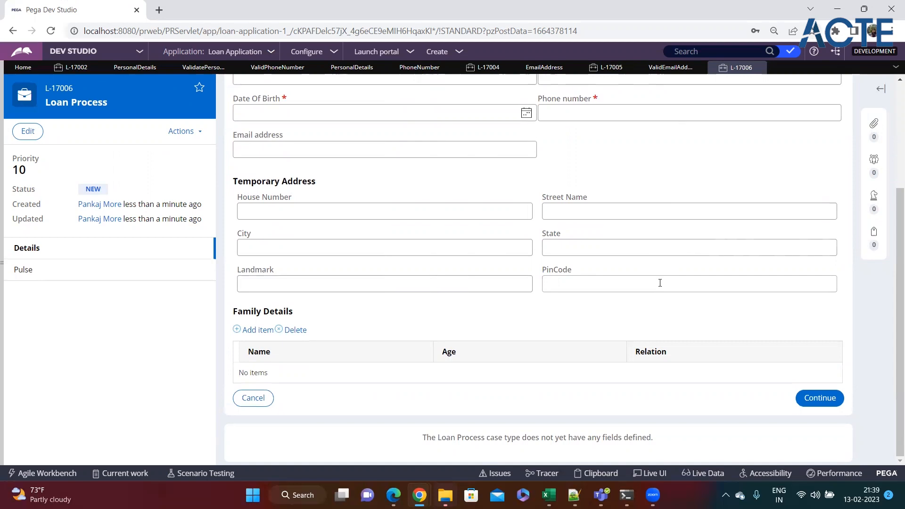
pyautogui.scroll(3, 660, 283)
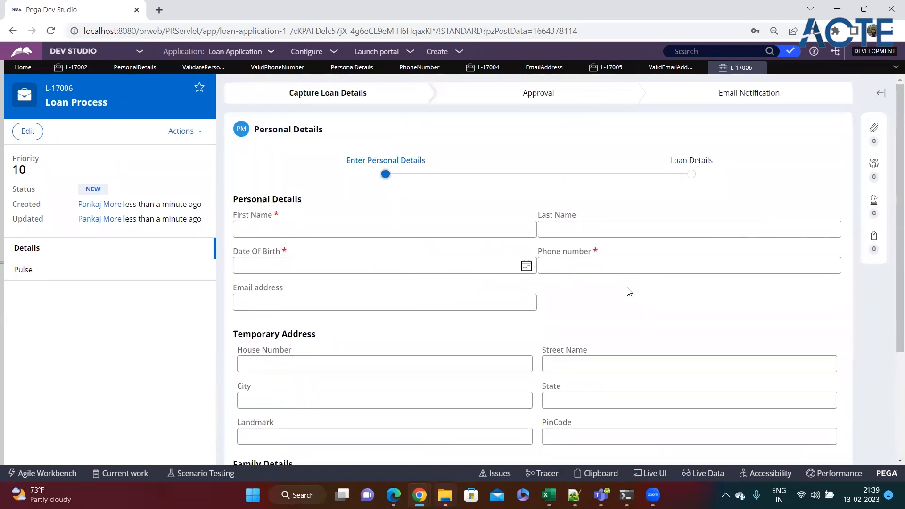
pyautogui.click(515, 269)
pyautogui.click(555, 290)
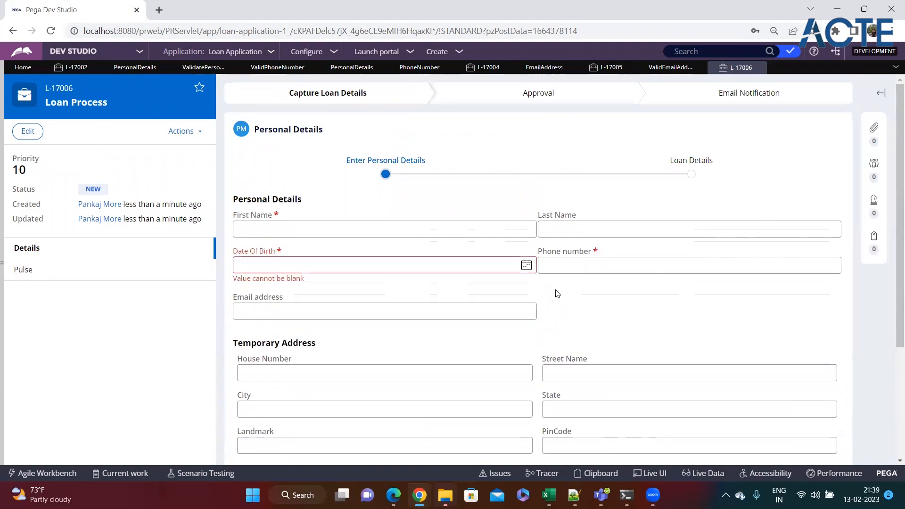